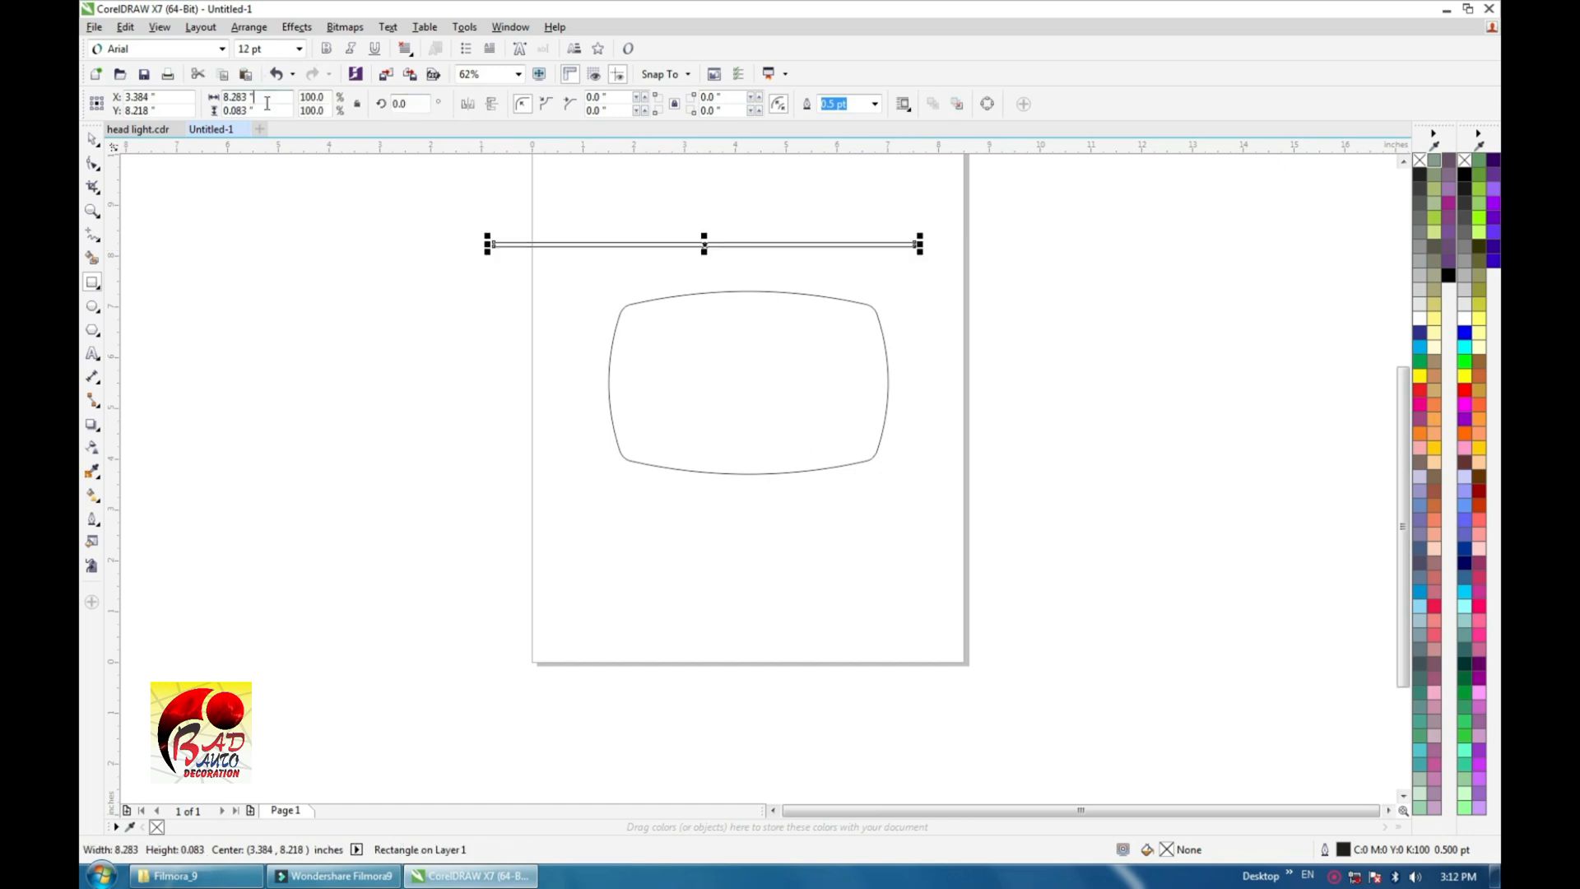
Set the thin rectangle's width to 10 inches and its height to 0.1 inches
key(BackSpace)
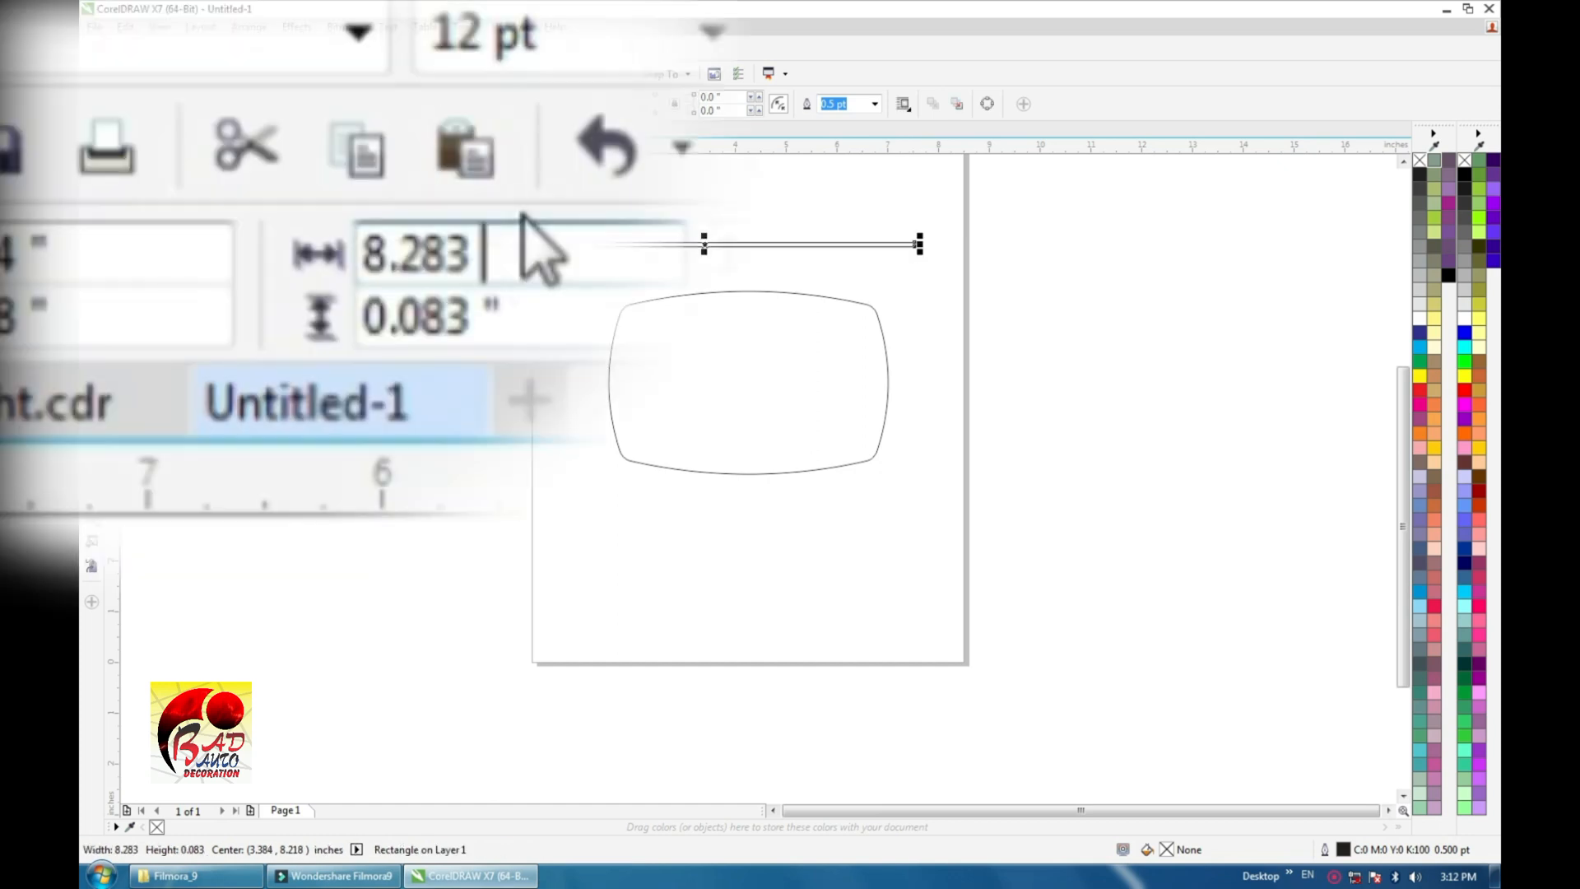
key(BackSpace)
key(BackSpace)
key(BackSpace)
key(BackSpace)
key(BackSpace)
key(BackSpace)
text(1)
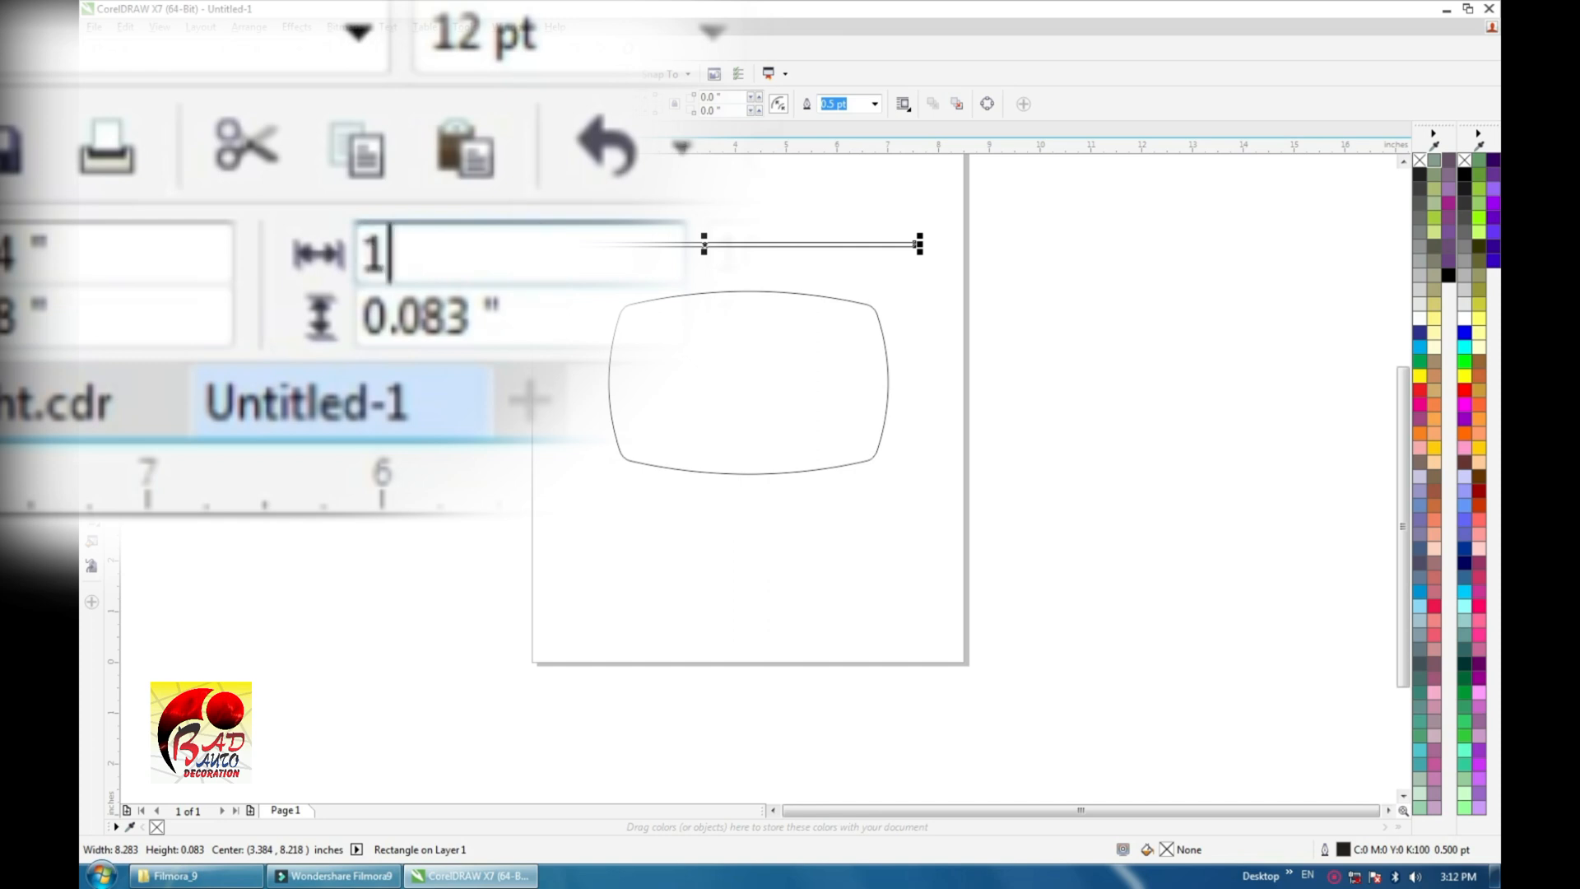
text(0)
key(Tab)
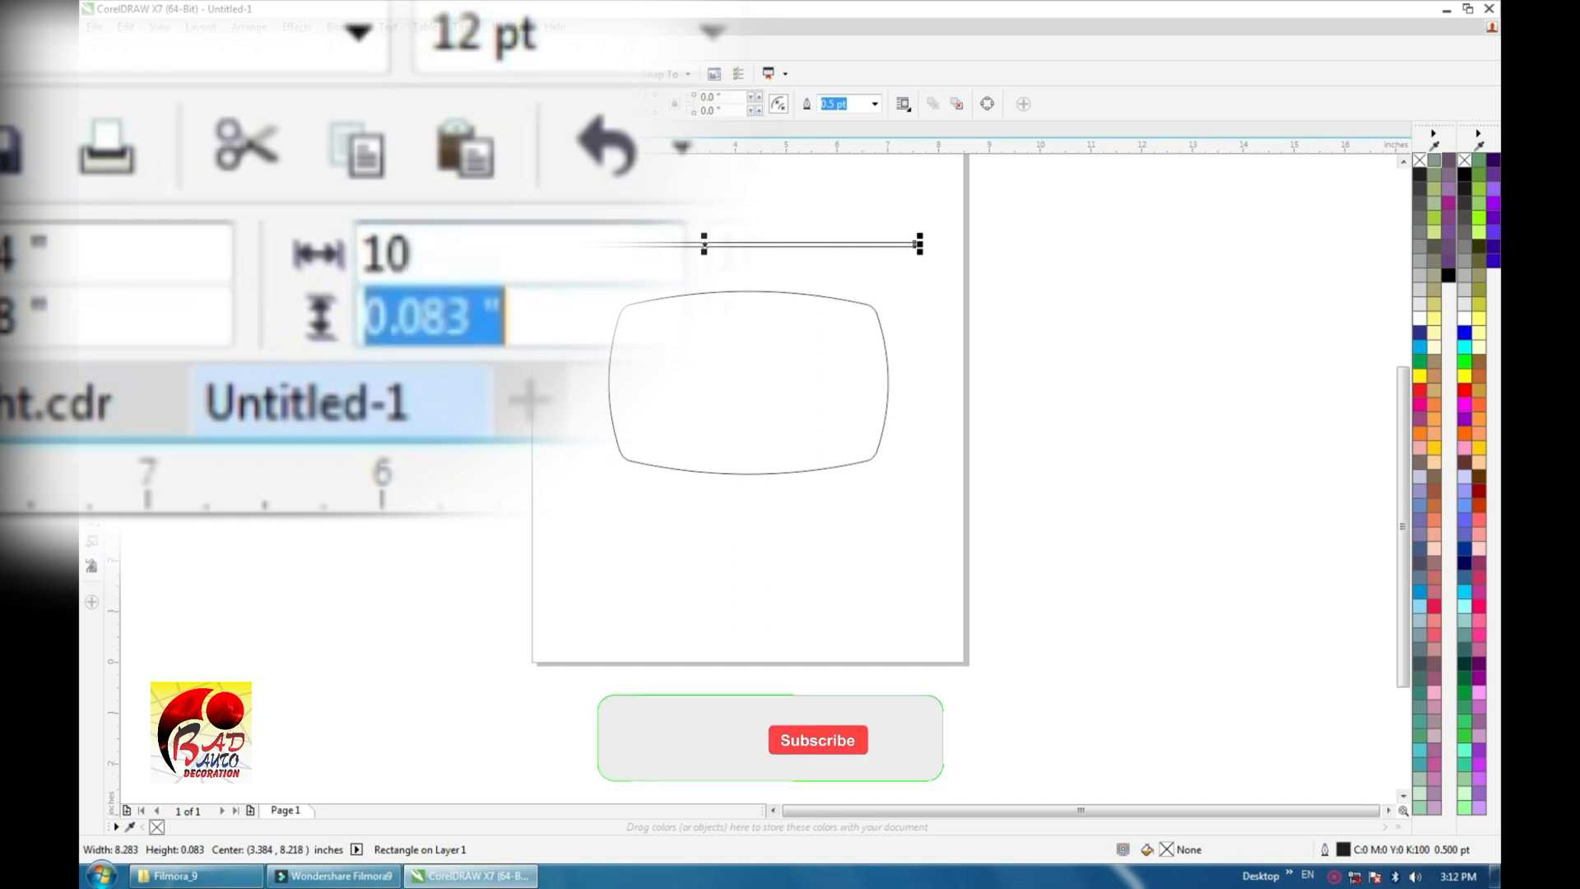
key(BackSpace)
text(.)
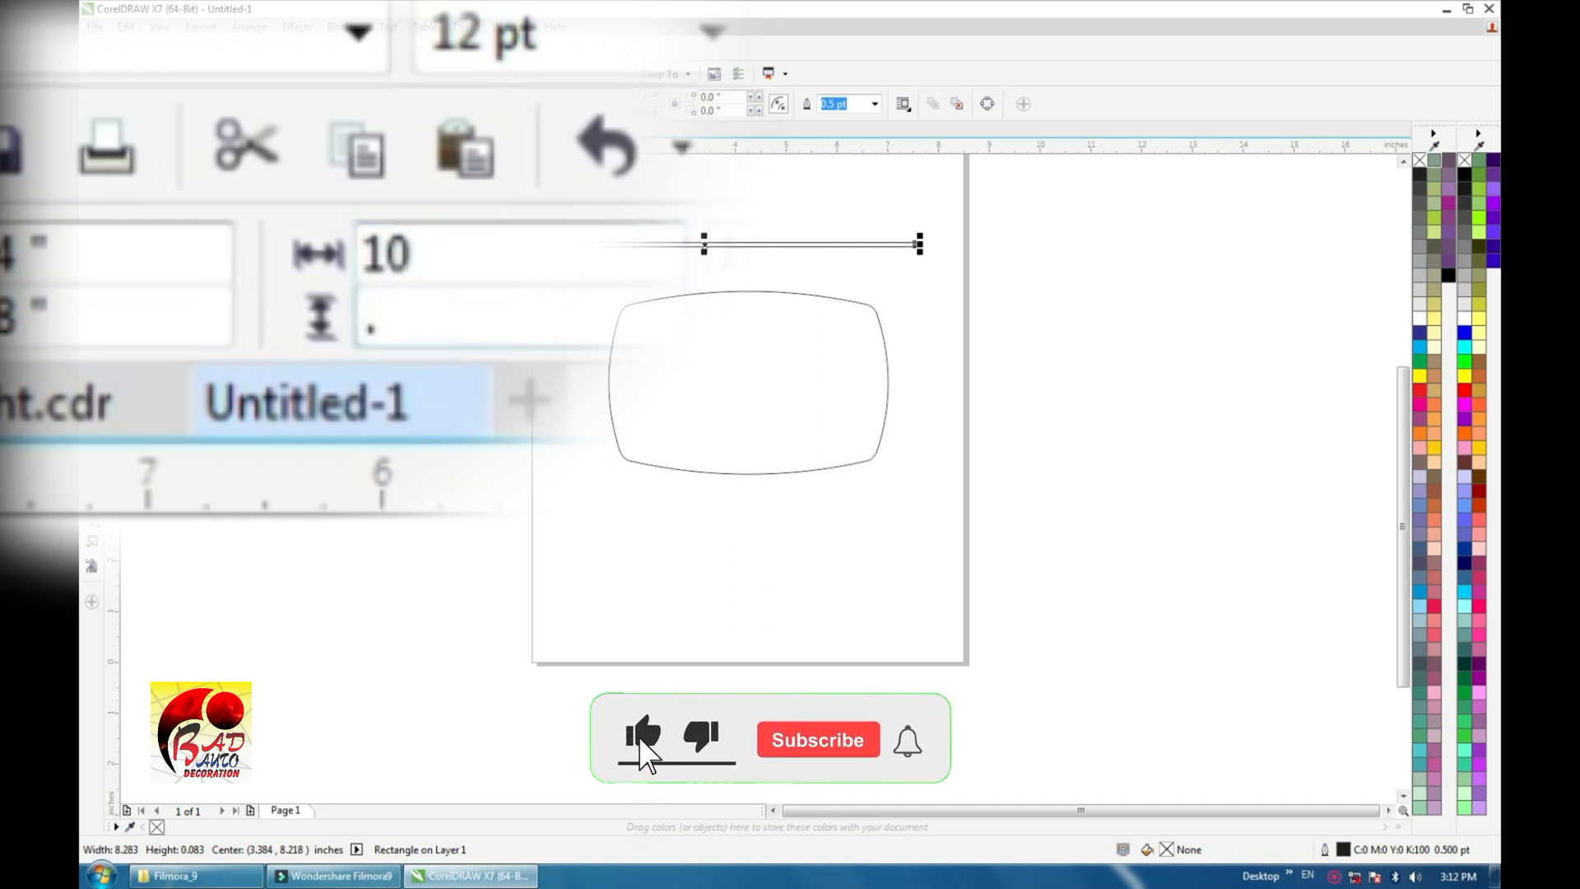
text(1)
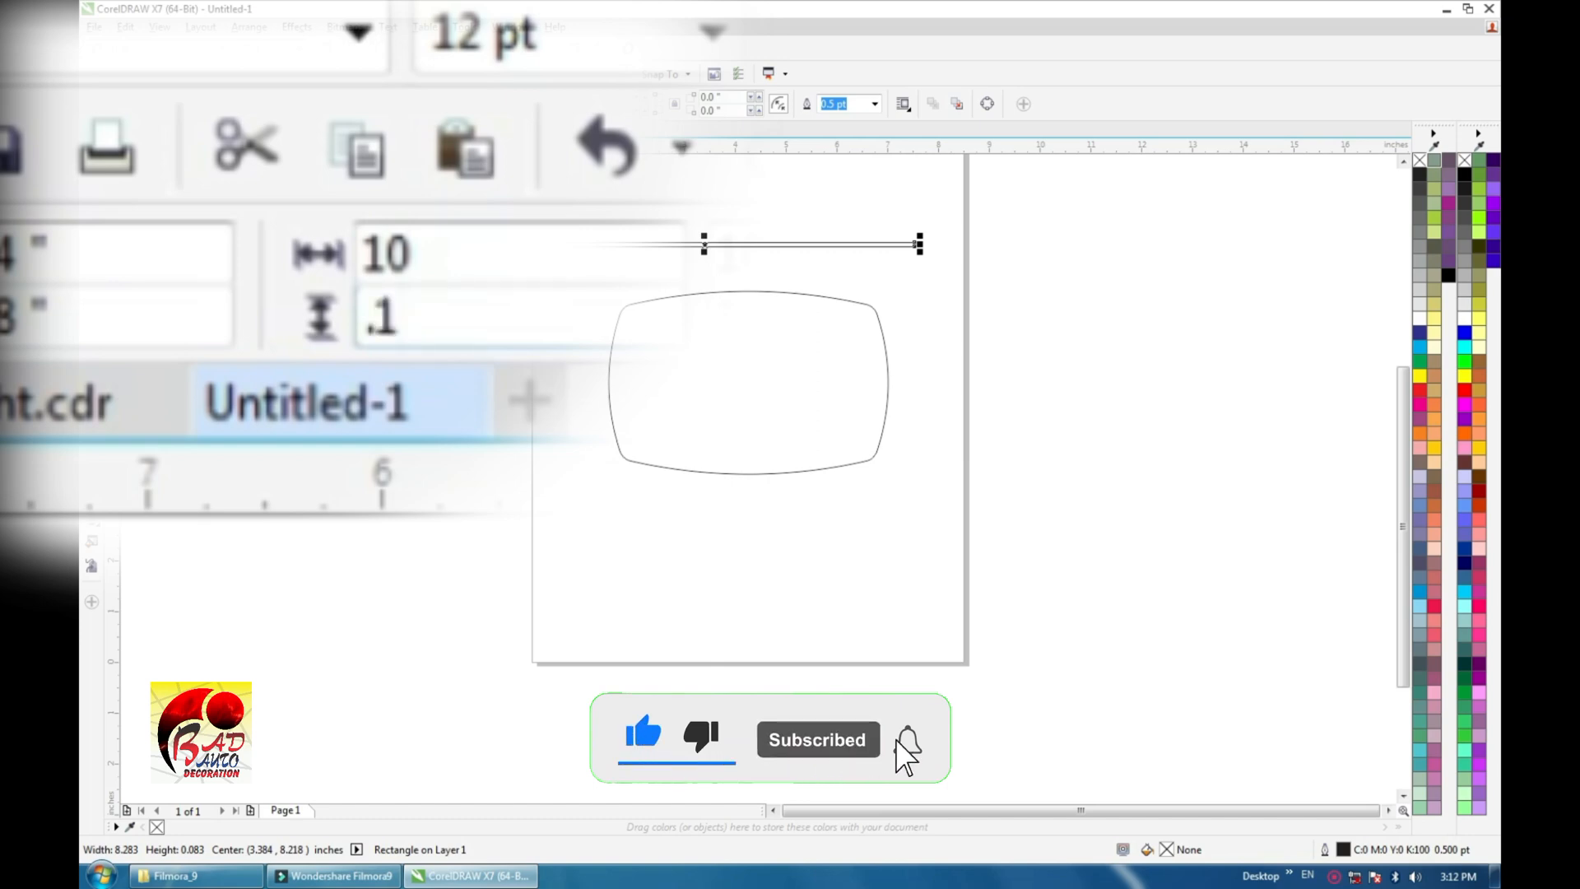
key(Return)
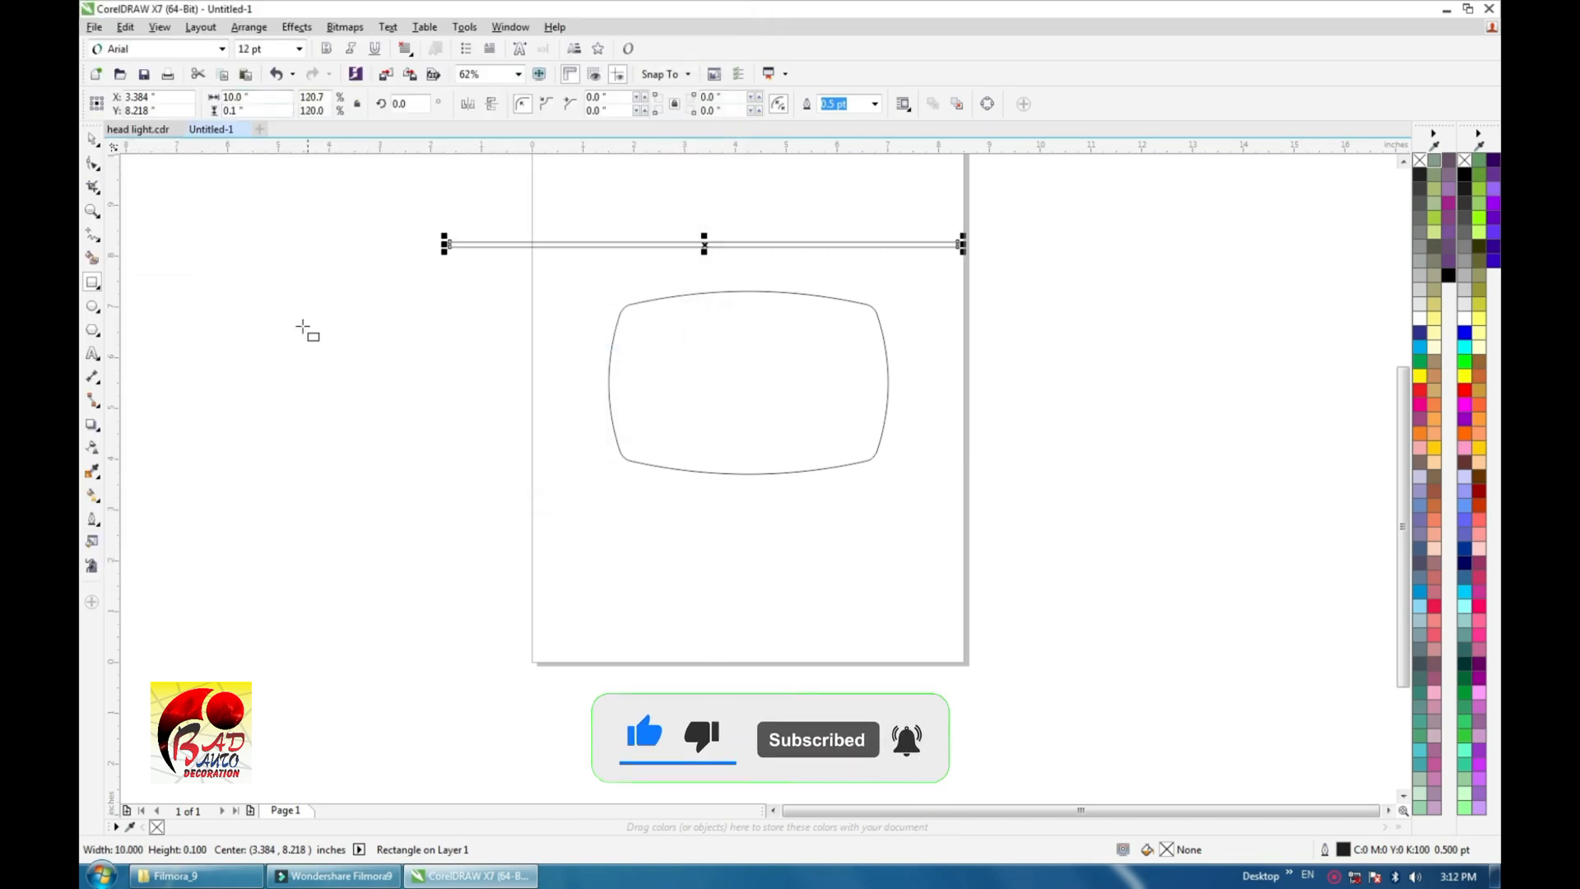
Center the thin bar horizontally on the rounded shape and align it to the shape's top edge
click(92, 139)
scroll(752, 335, down, 1)
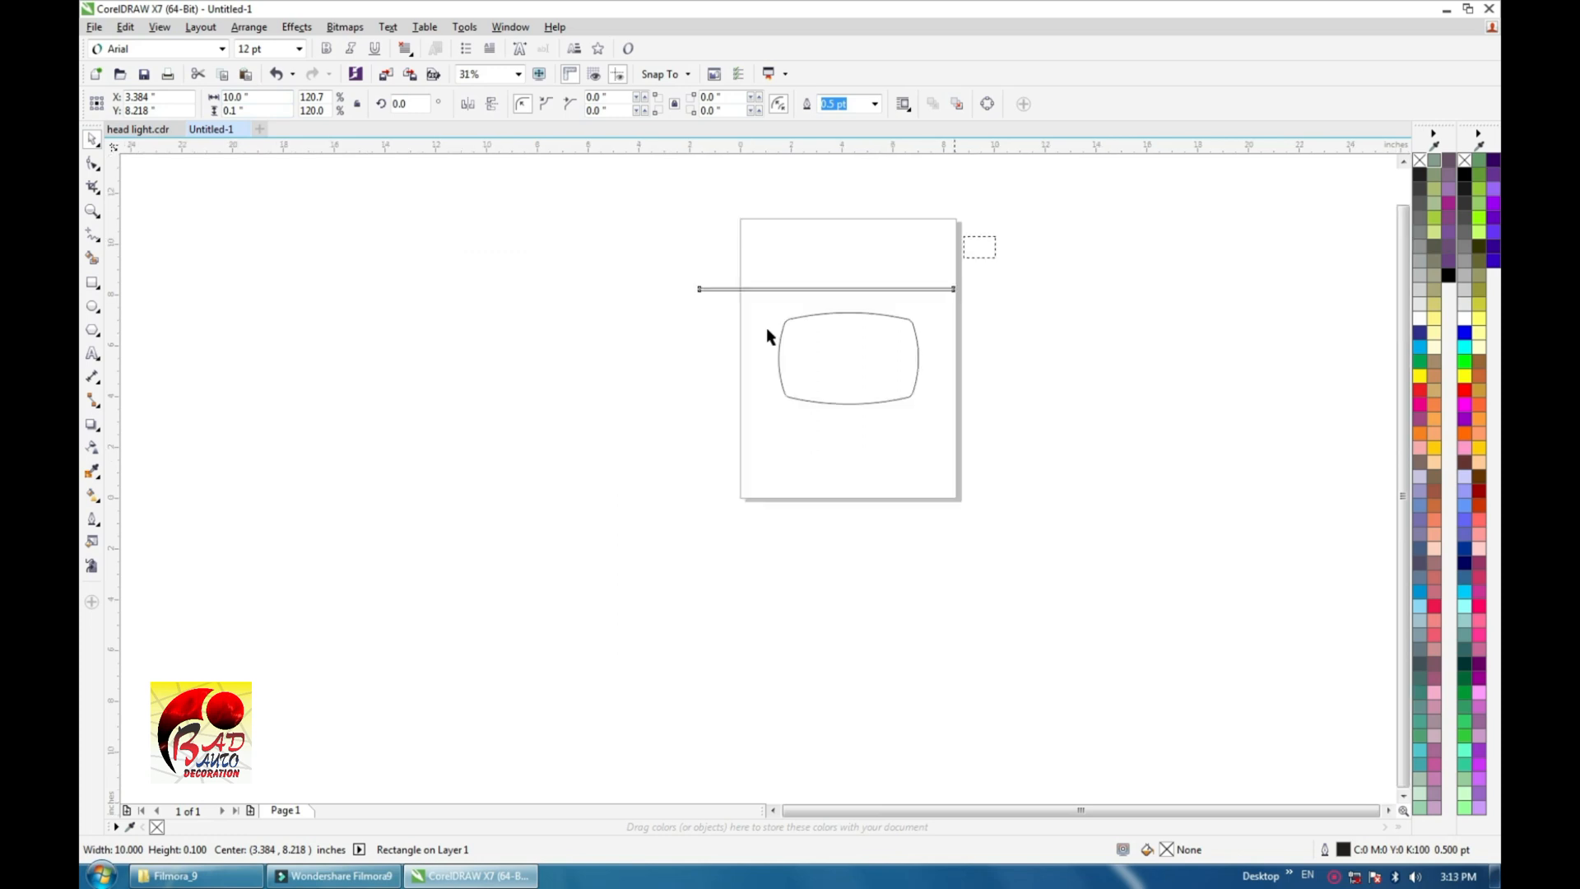
drag(767, 334, 679, 436)
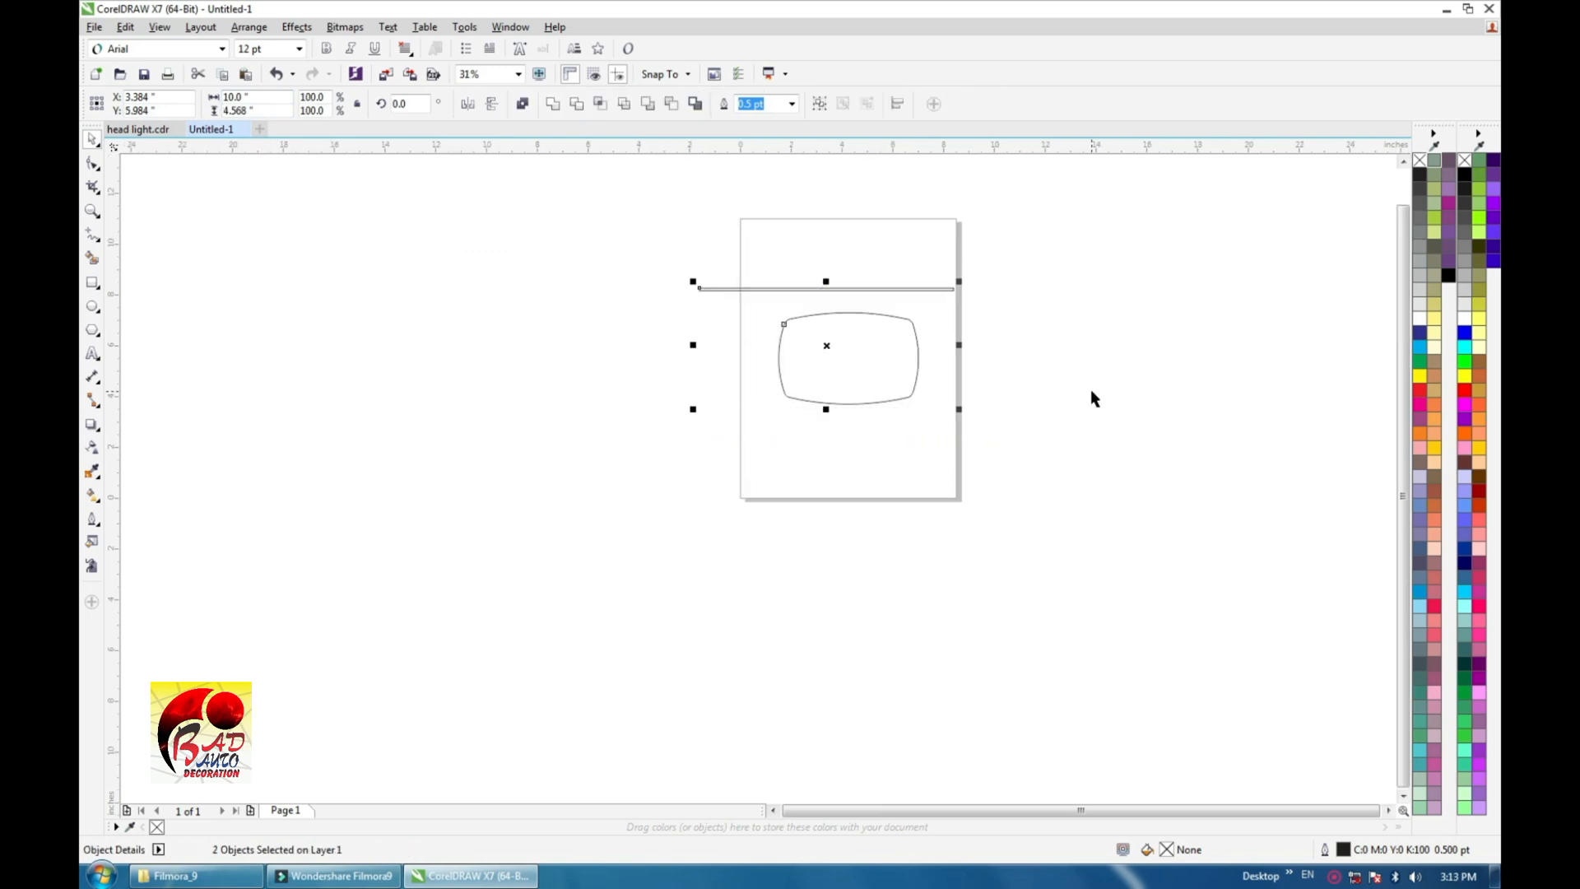
key(c)
key(e)
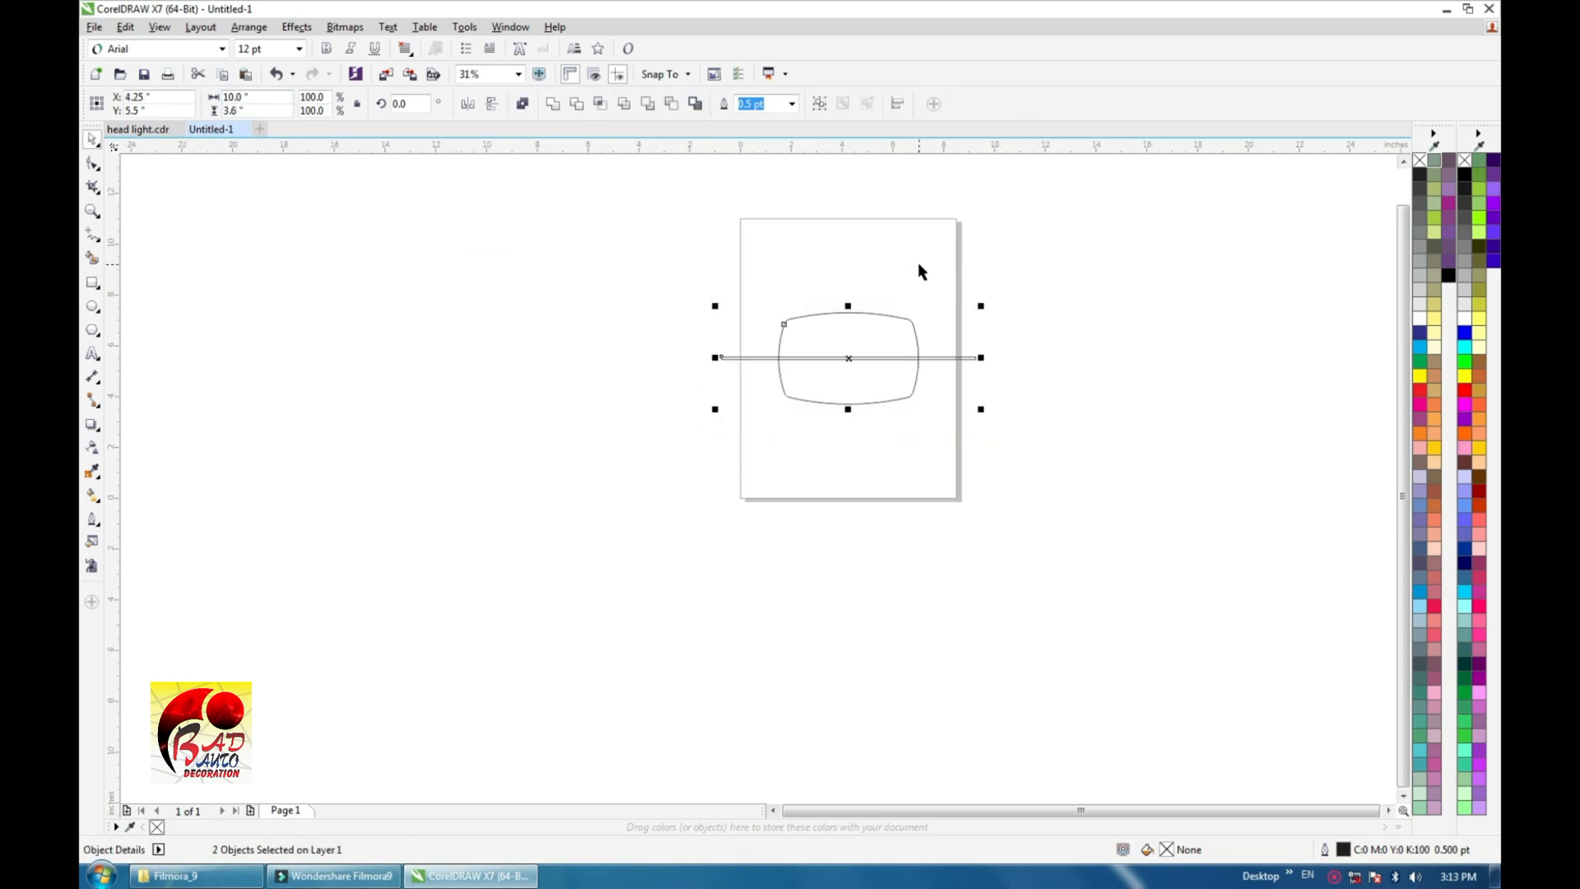
key(t)
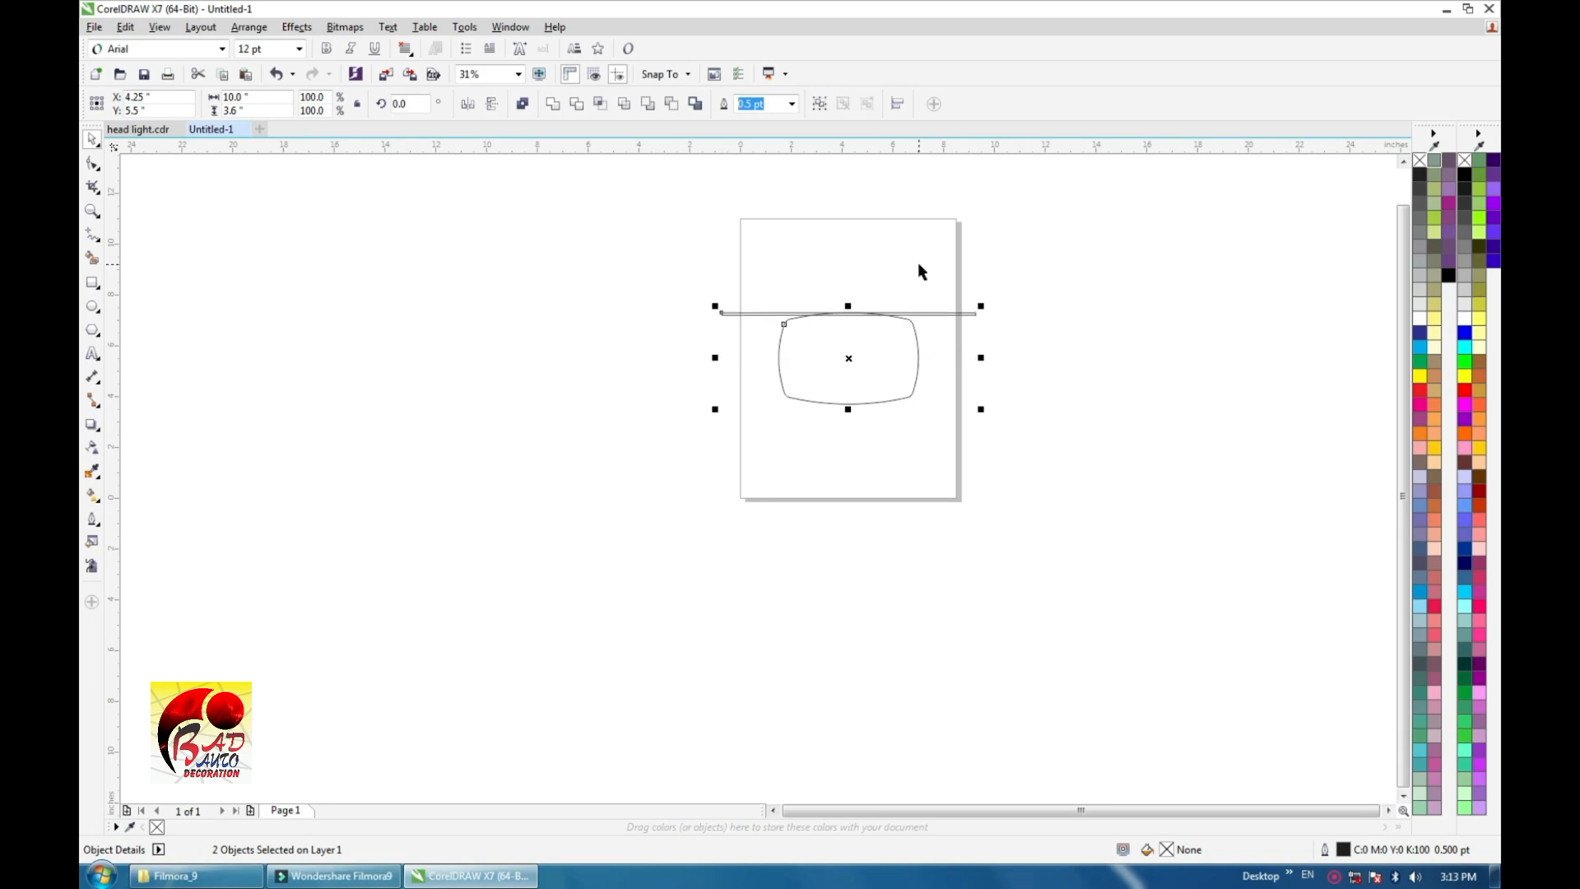
Duplicate the horizontal bar straight down onto the rounded shape's bottom edge
scroll(878, 311, up, 2)
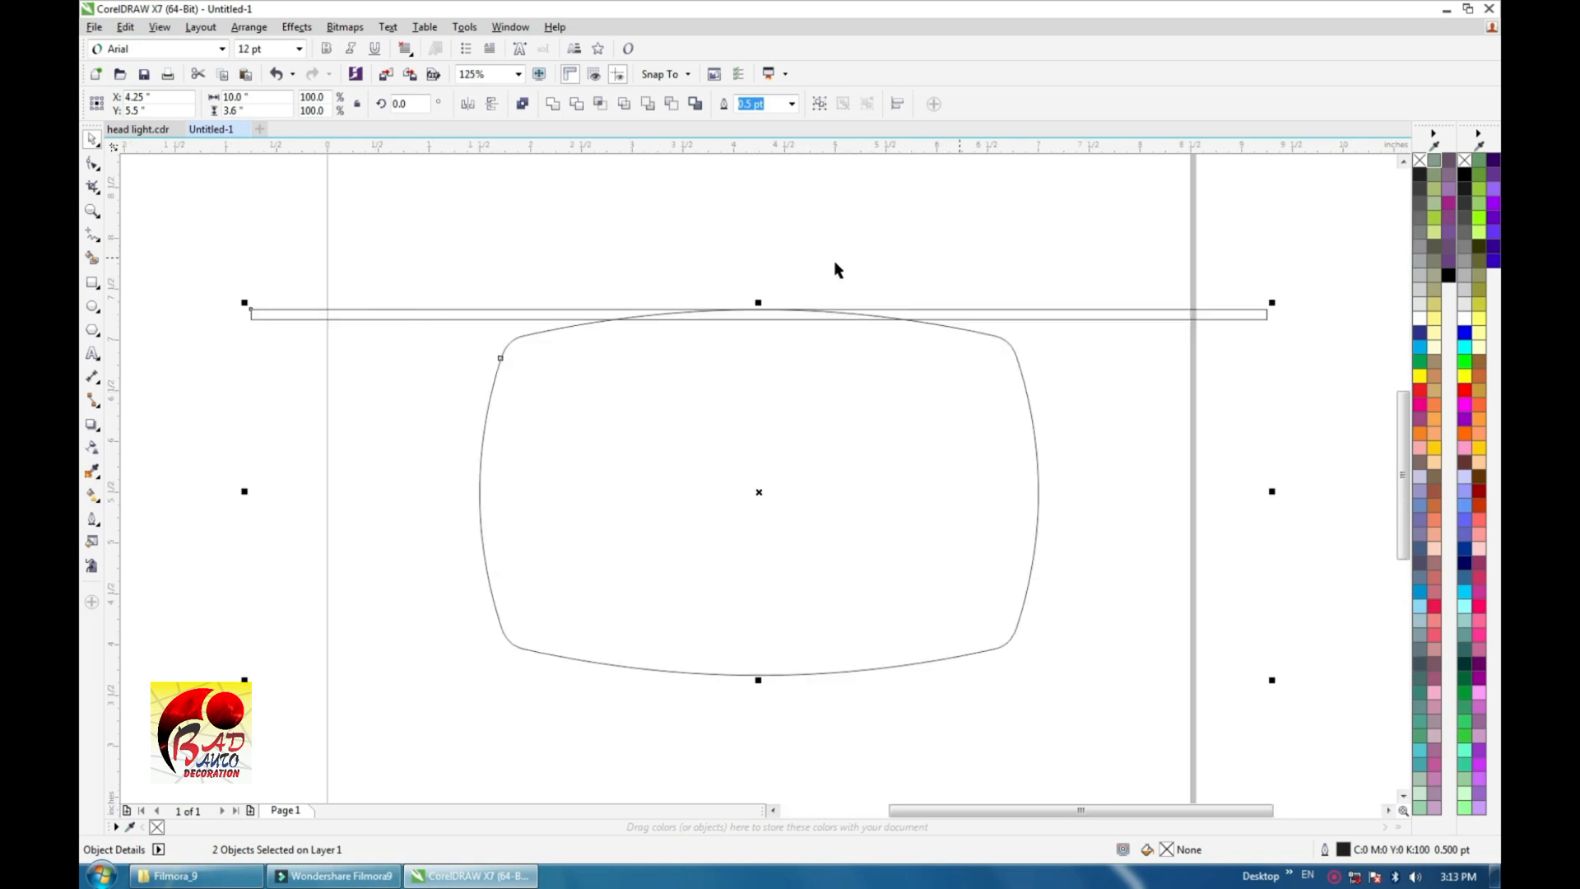
click(789, 314)
click(772, 314)
drag(772, 315, 760, 676)
scroll(795, 449, down, 2)
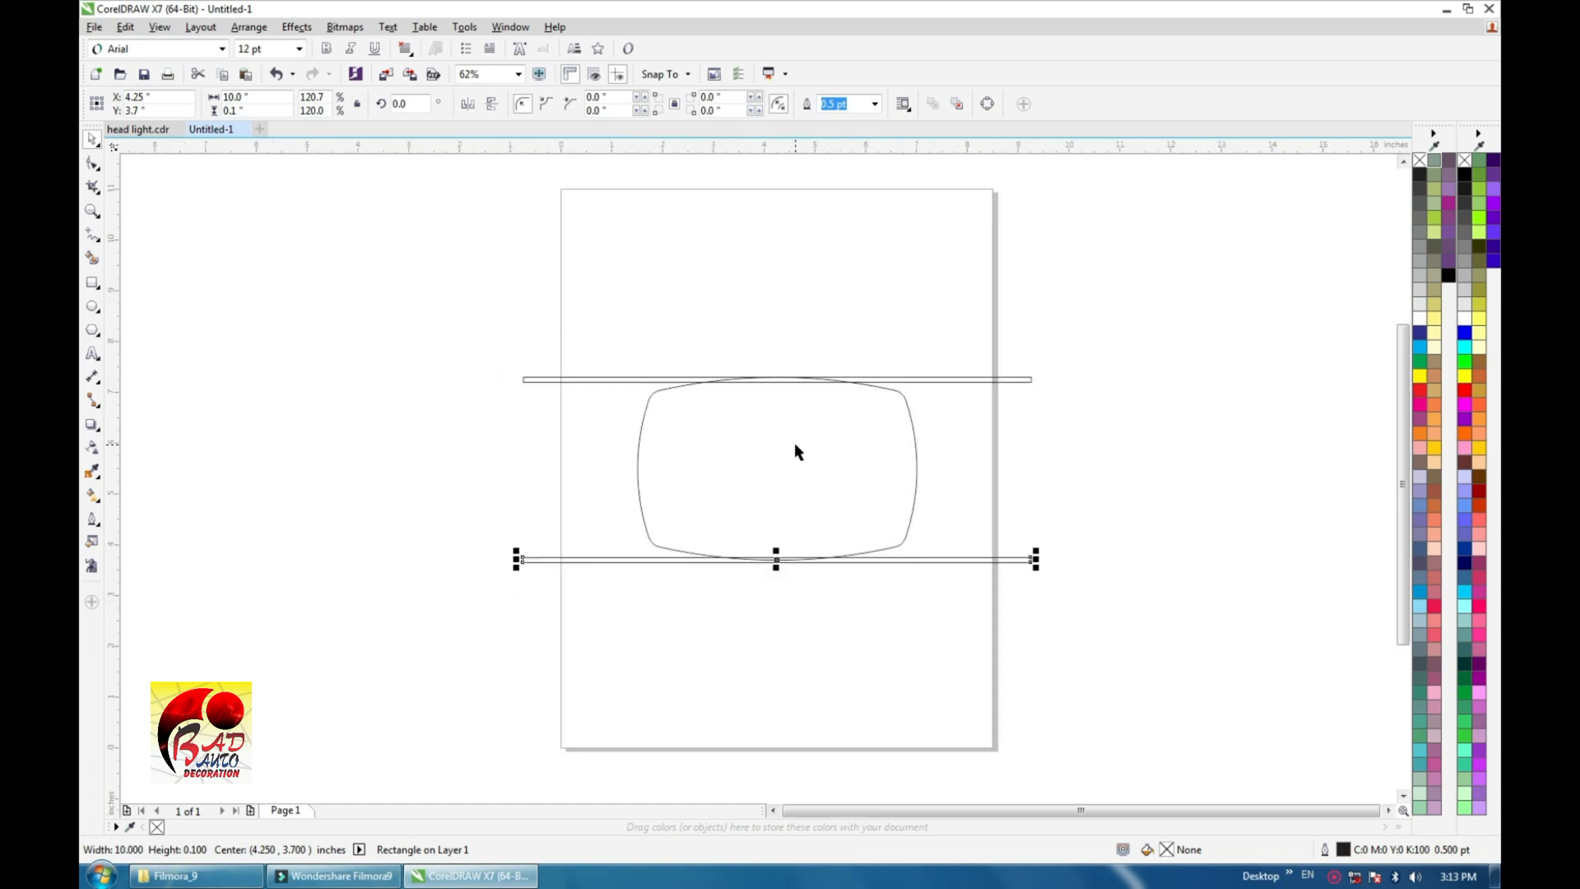
Blend the top horizontal bar into the bottom bar
drag(605, 313, 976, 615)
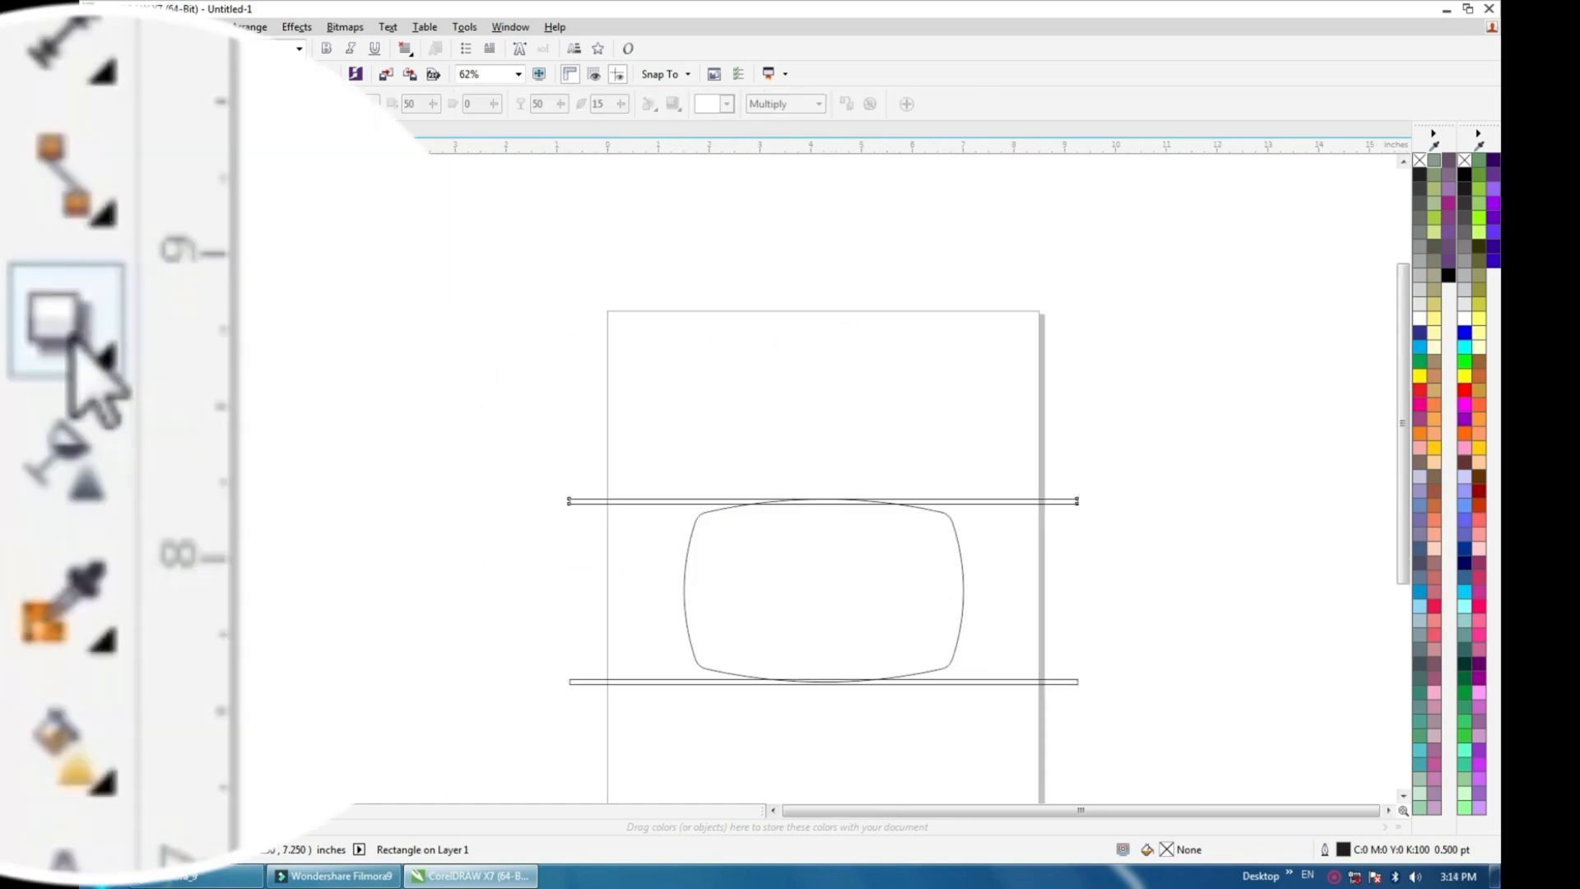
click(99, 430)
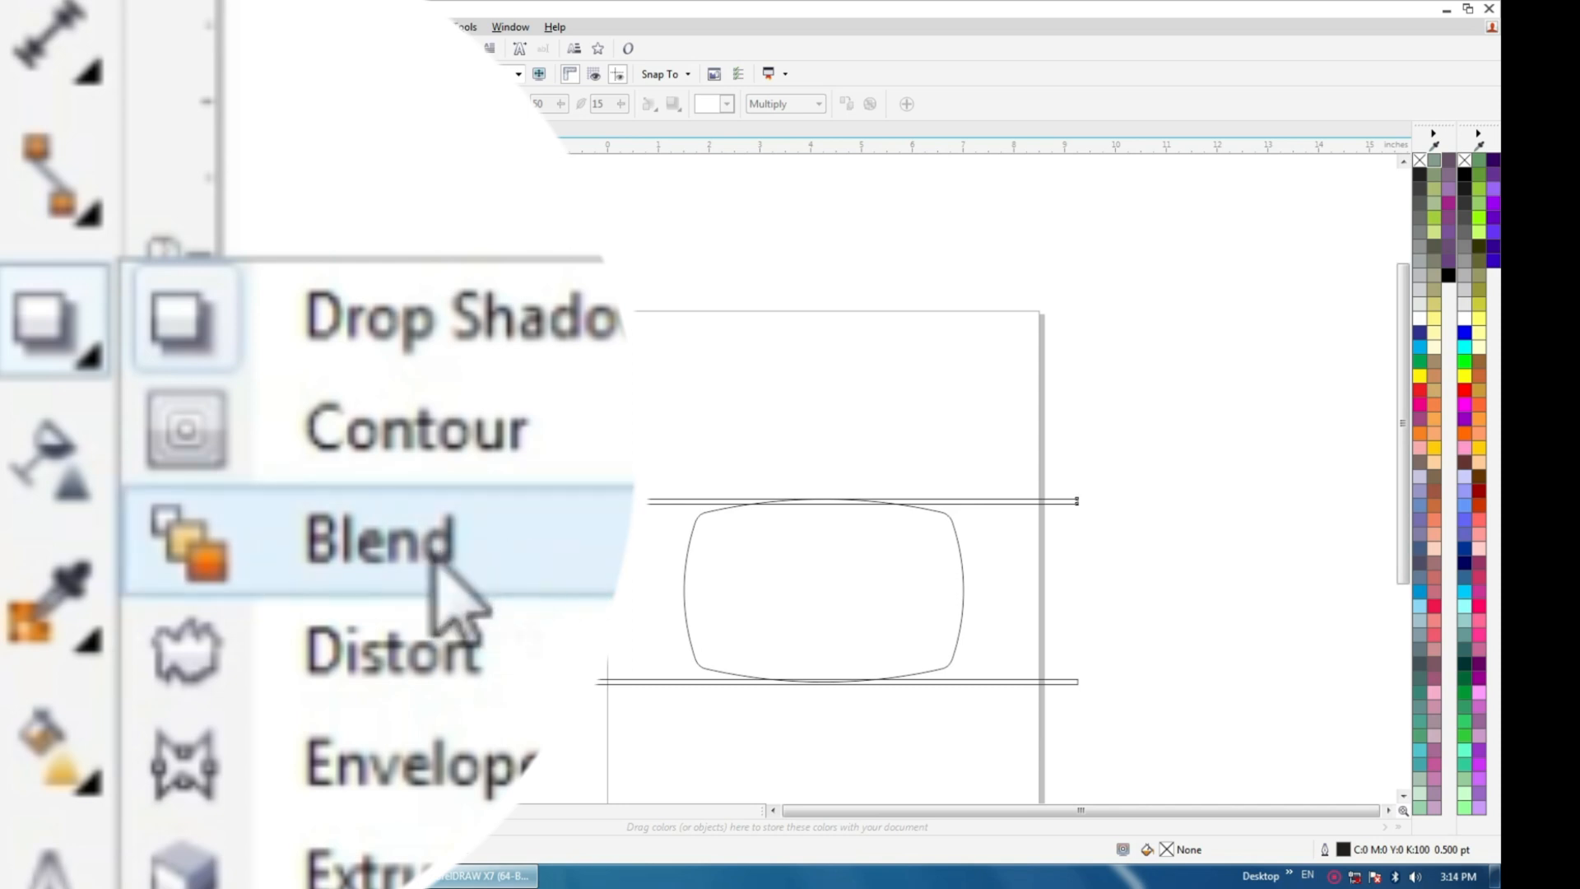
click(475, 563)
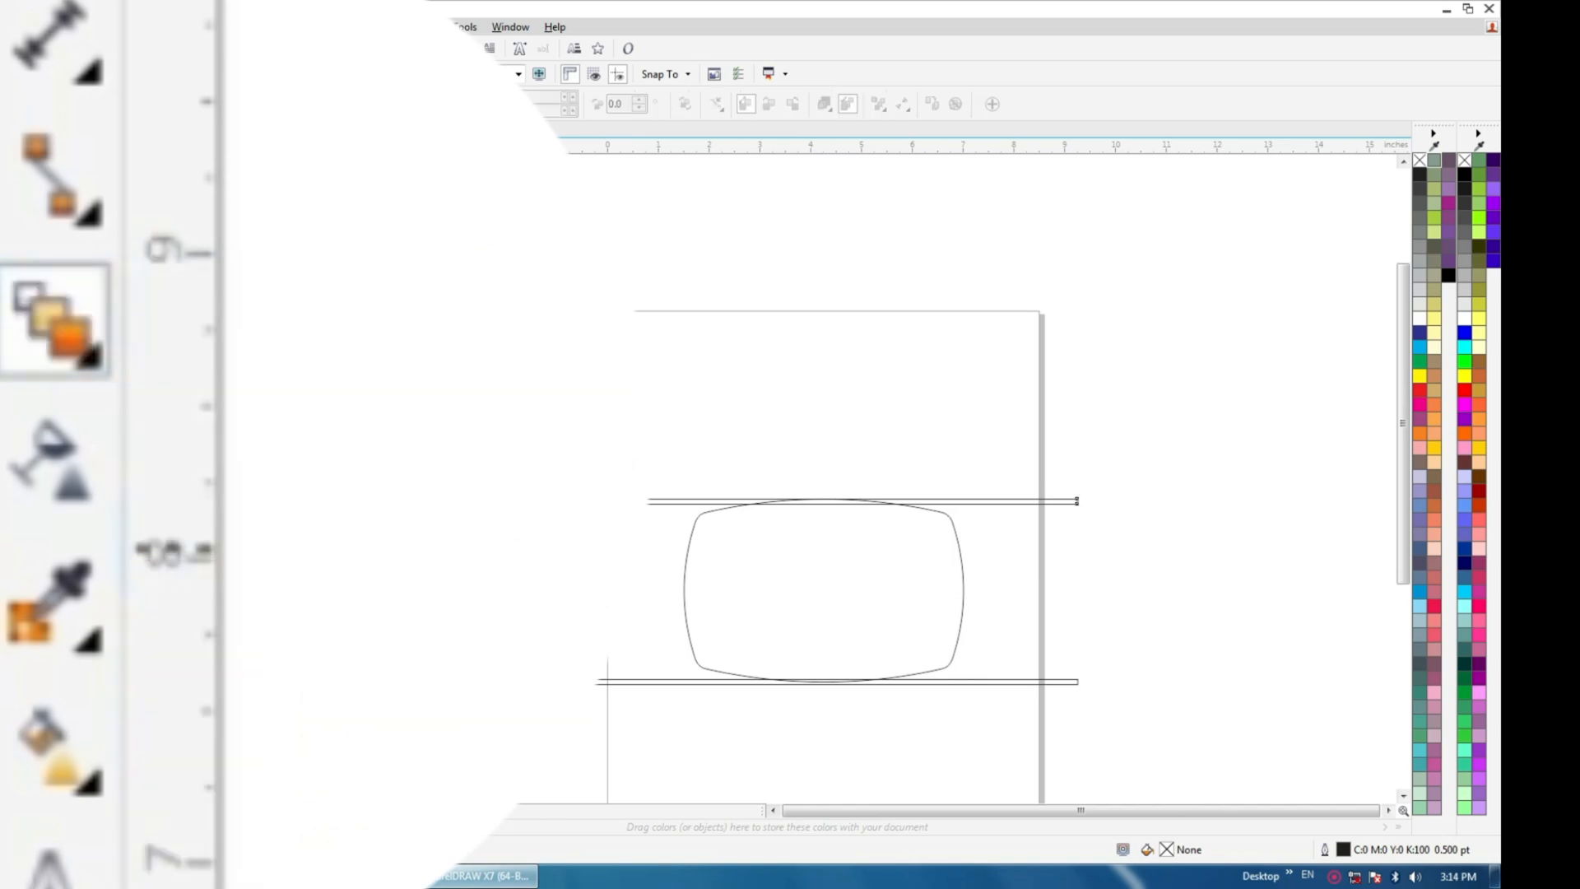
scroll(851, 516, up, 2)
scroll(794, 356, down, 2)
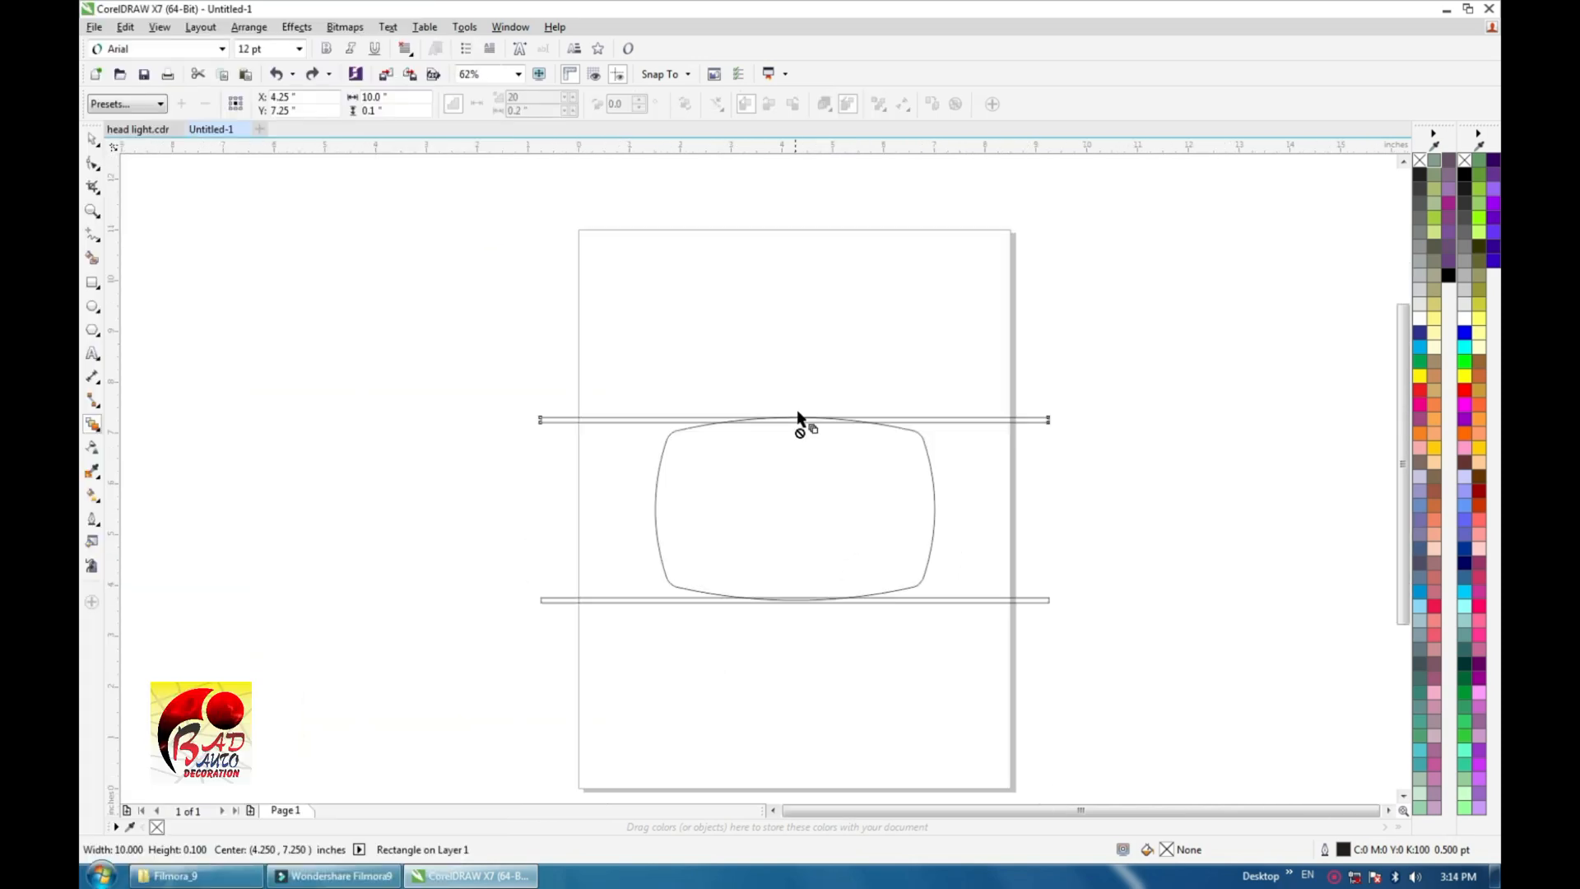
drag(793, 420, 823, 601)
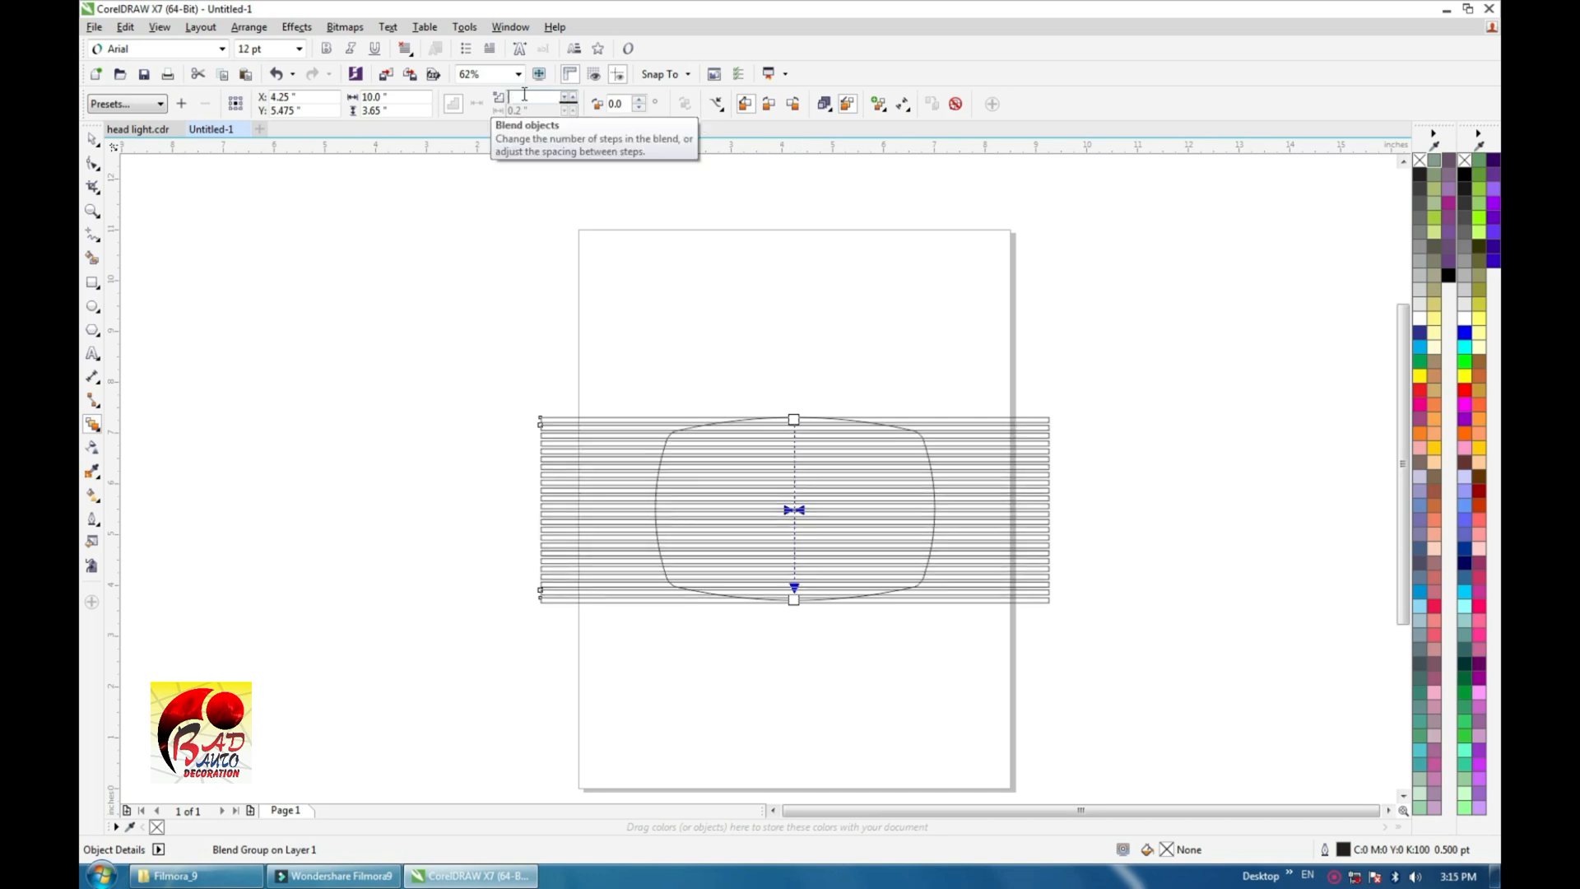
Set the number of blend steps between the two bars to 6
drag(522, 96, 426, 93)
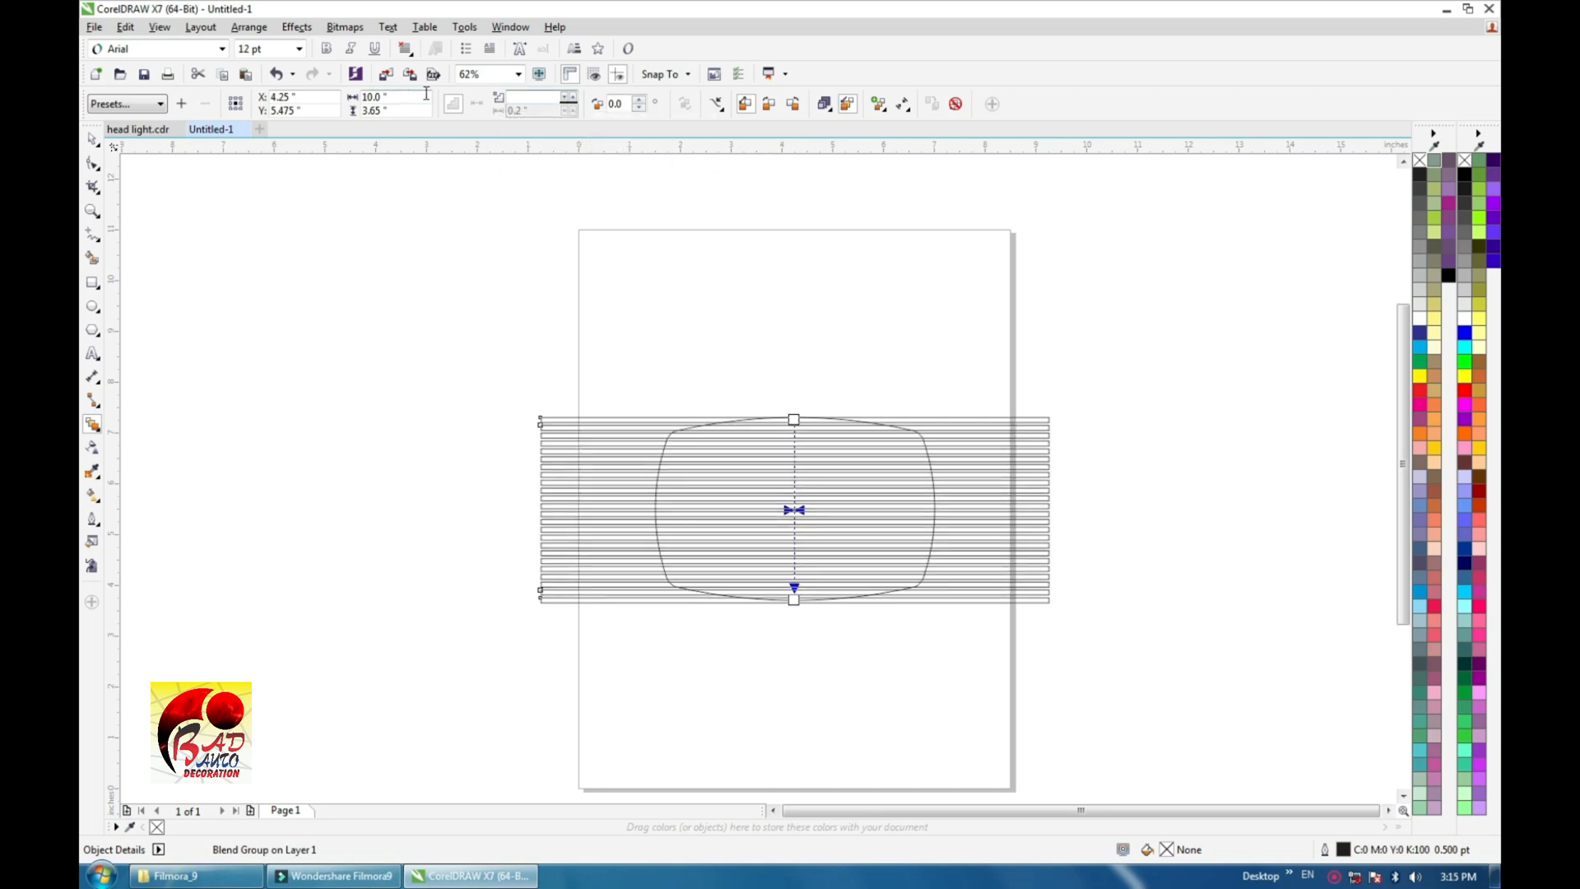
key(BackSpace)
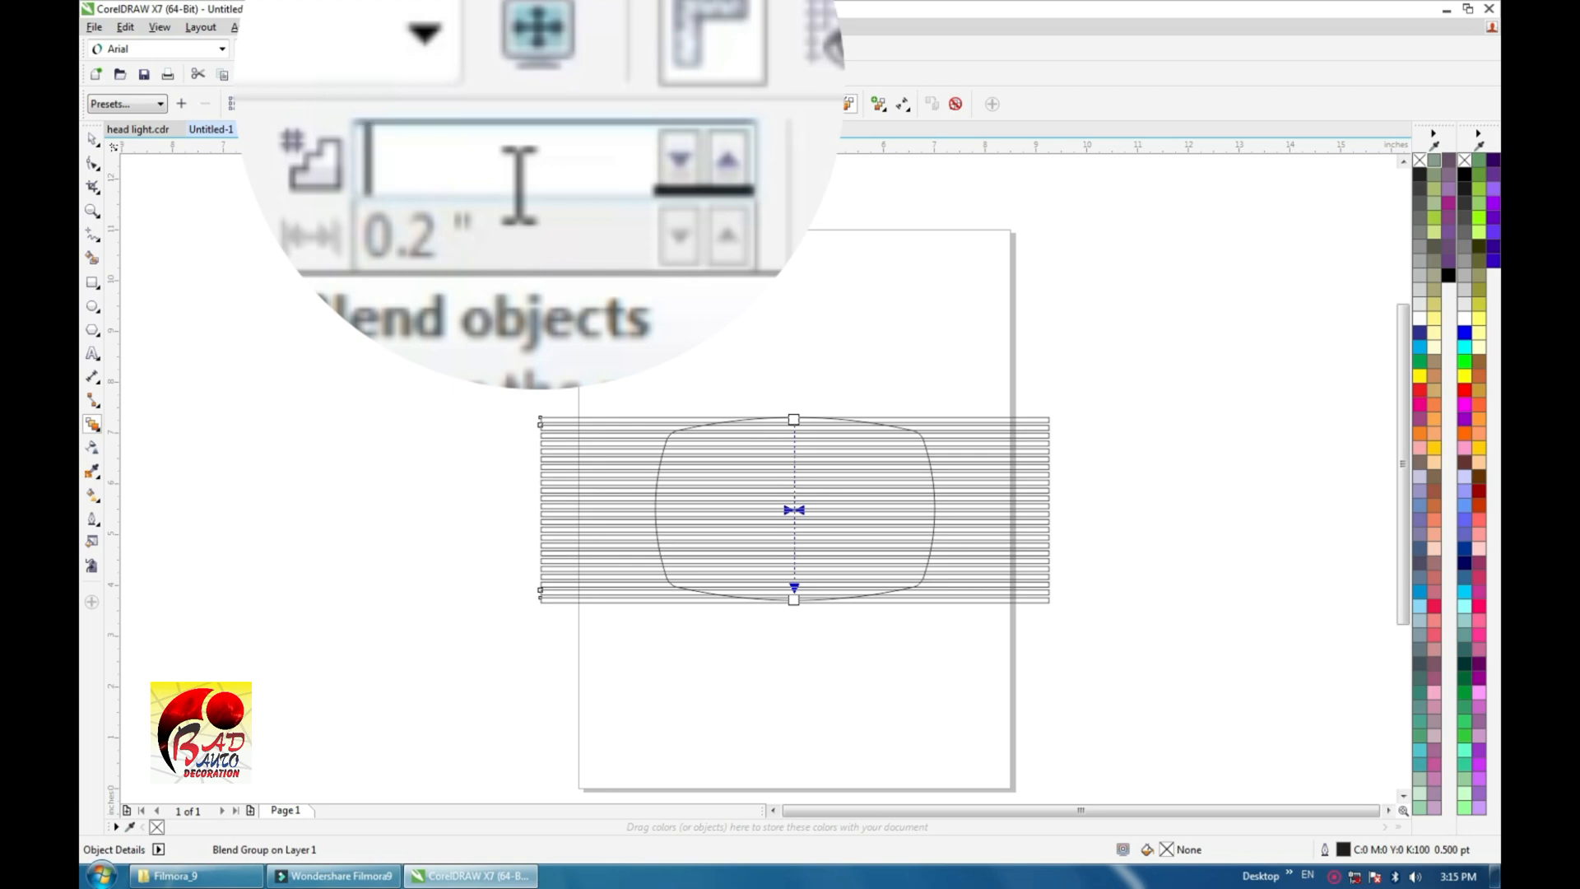
text(6)
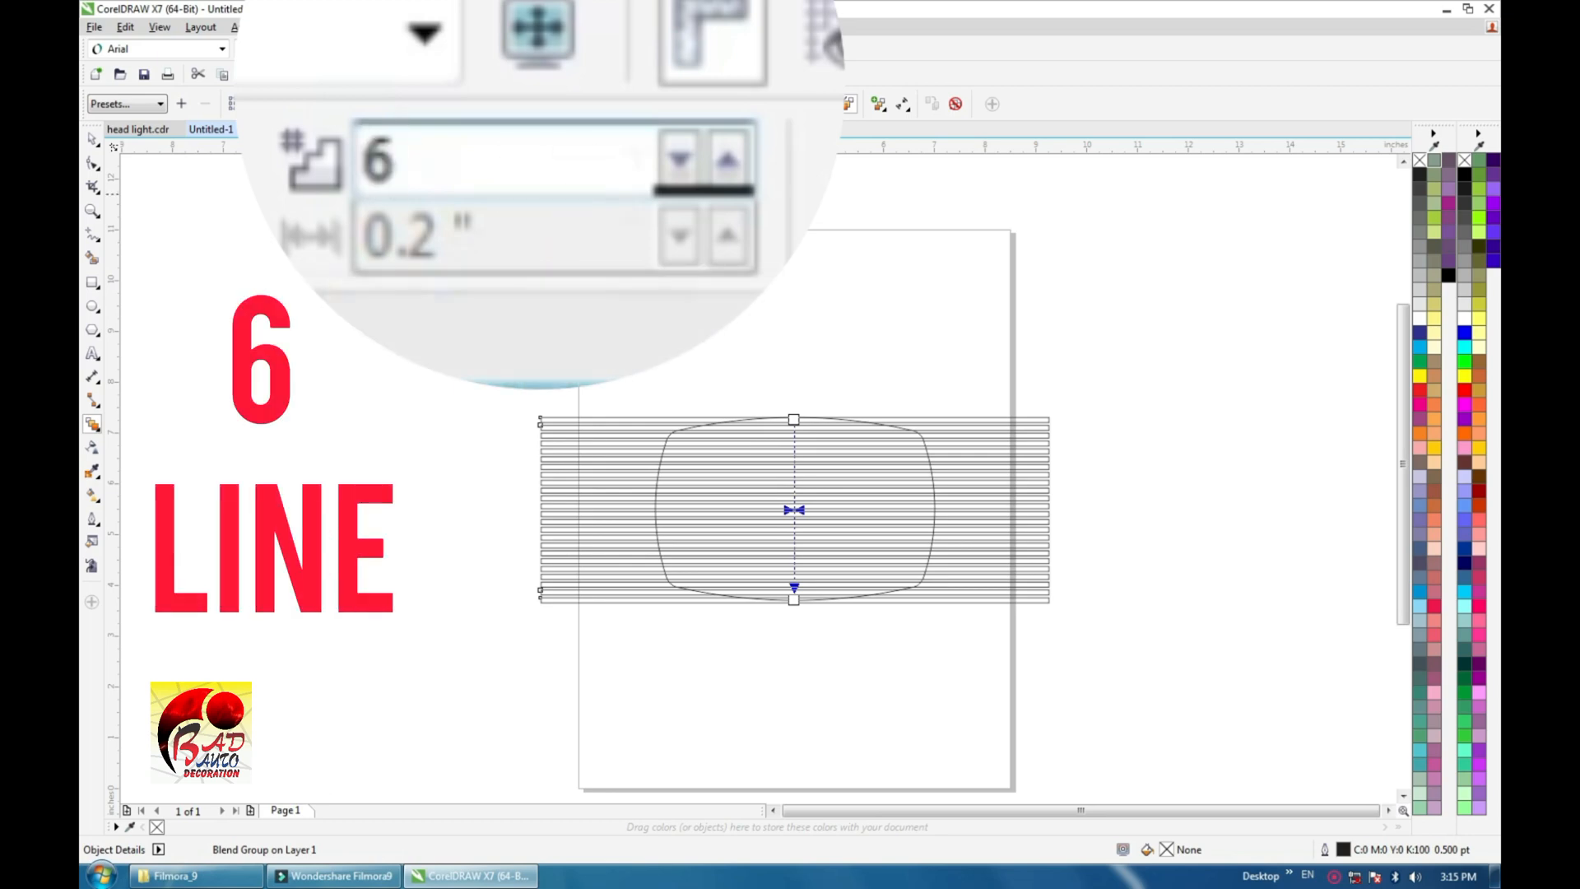
key(Return)
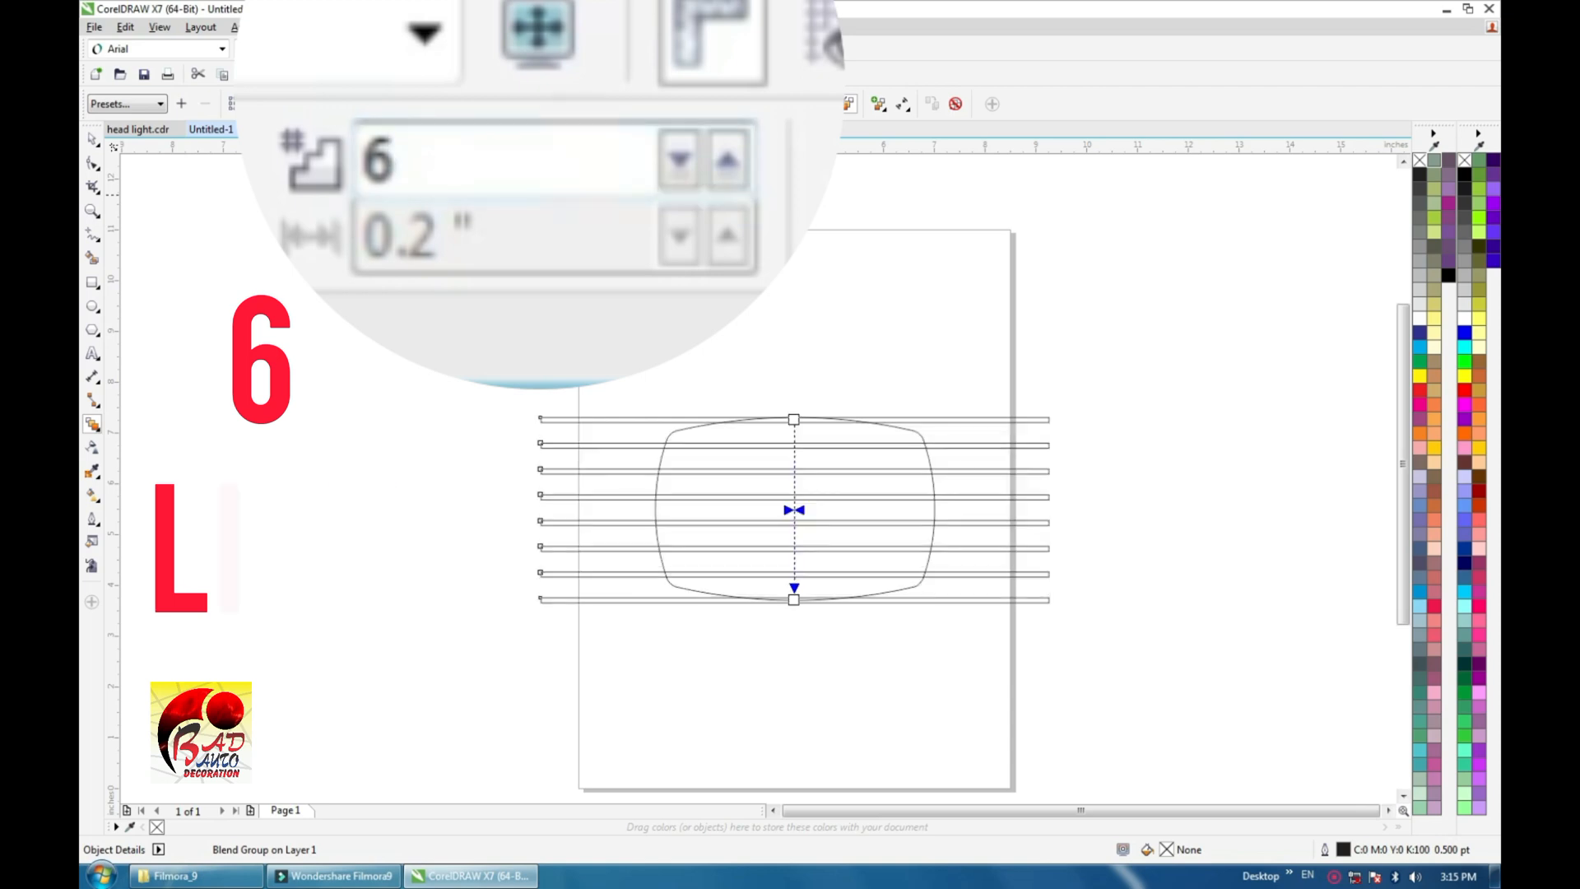
key(space)
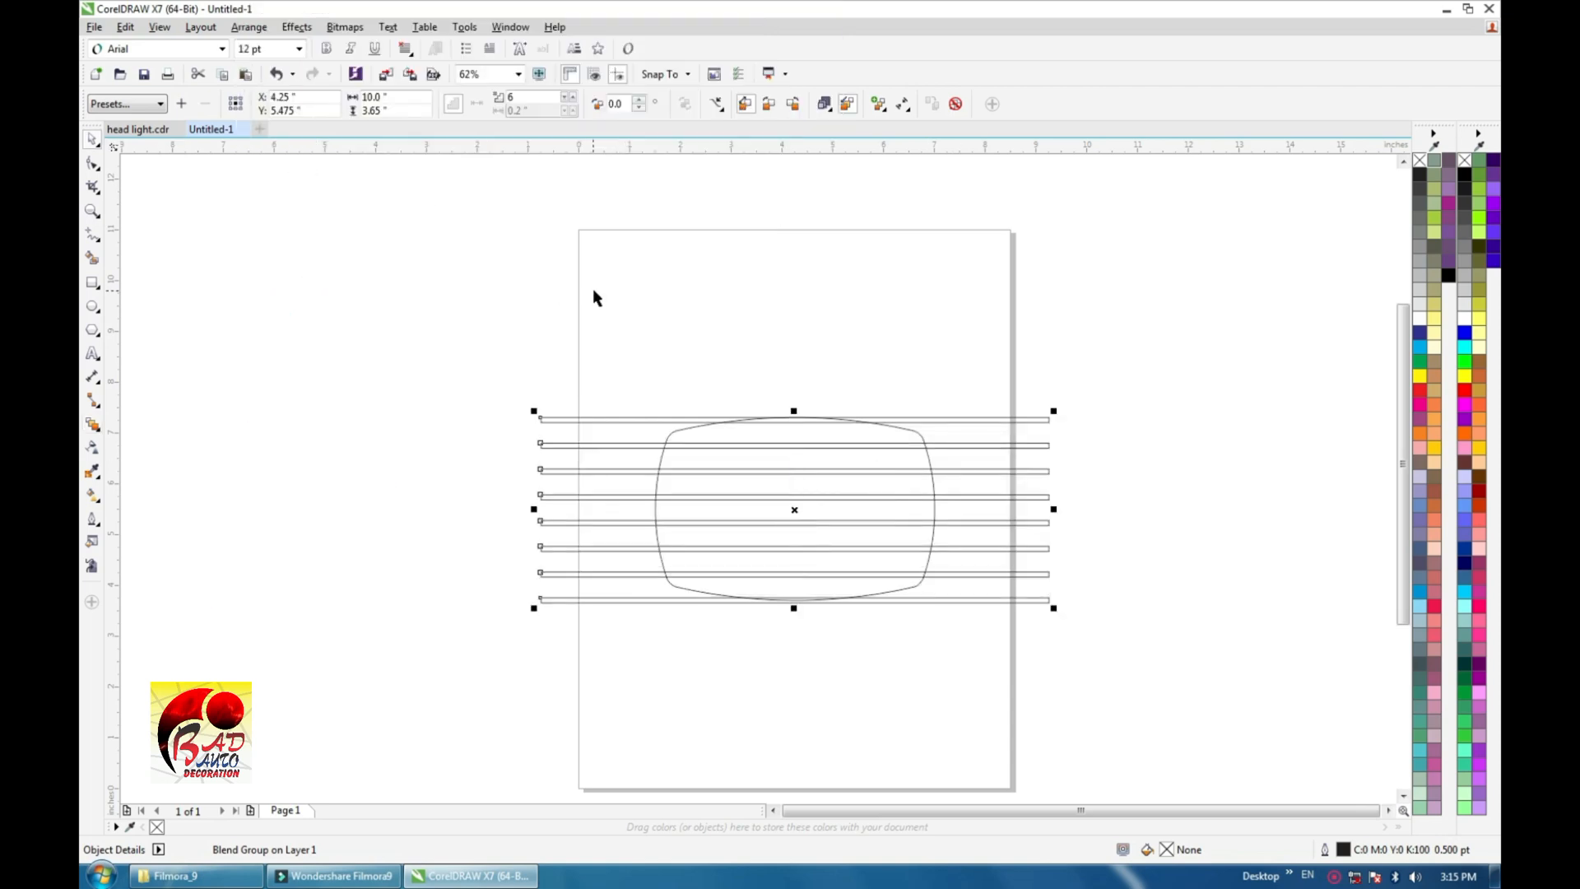
Break the blend group apart and weld all the horizontal bars into one curve
click(249, 28)
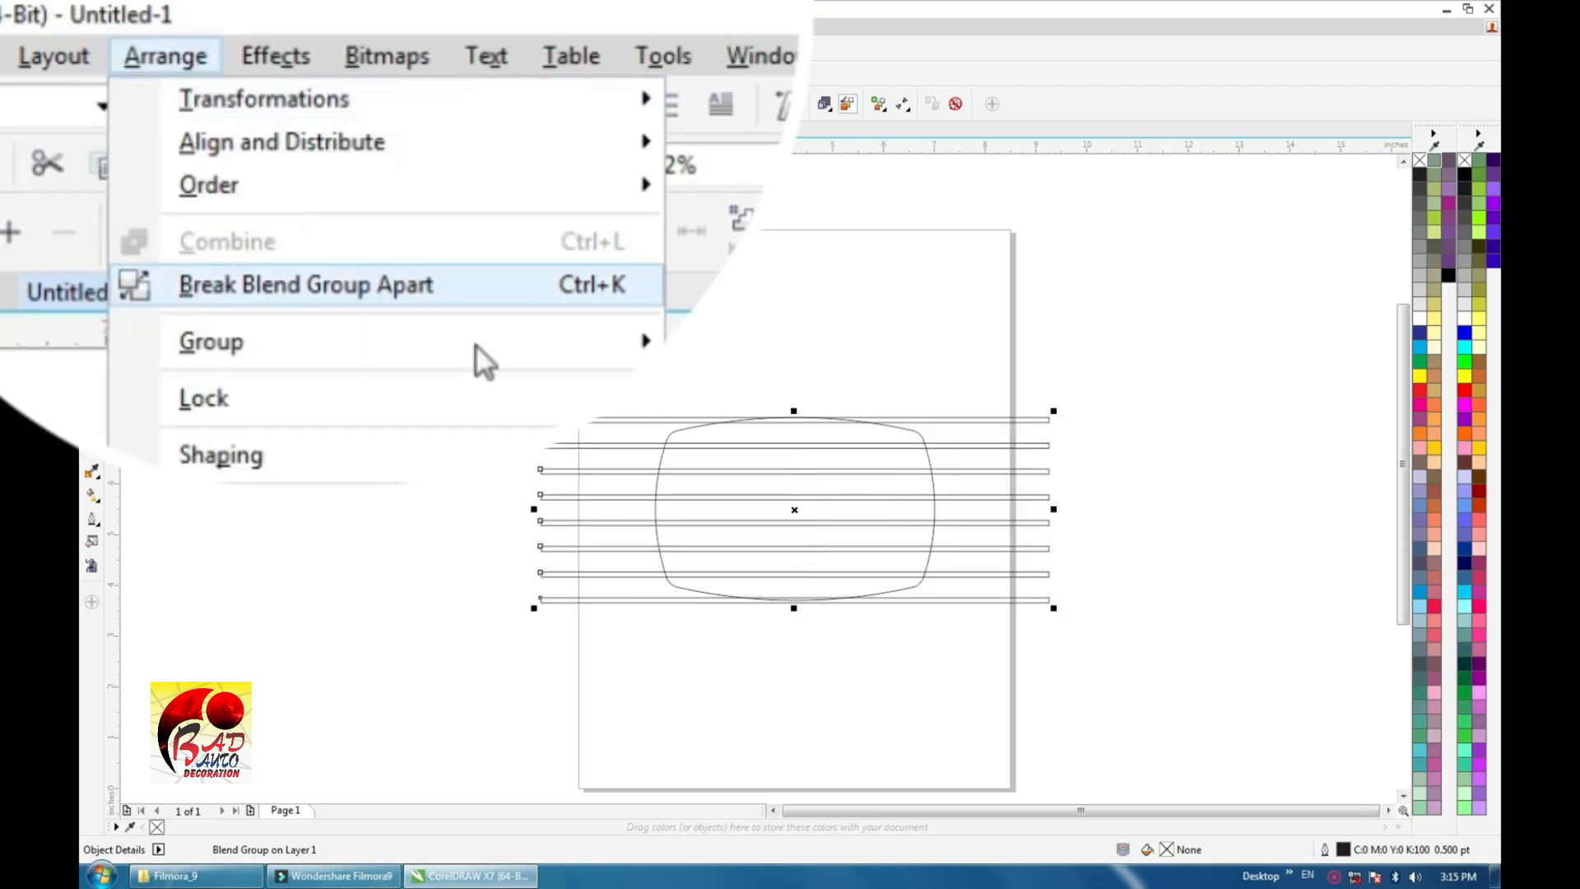
click(455, 281)
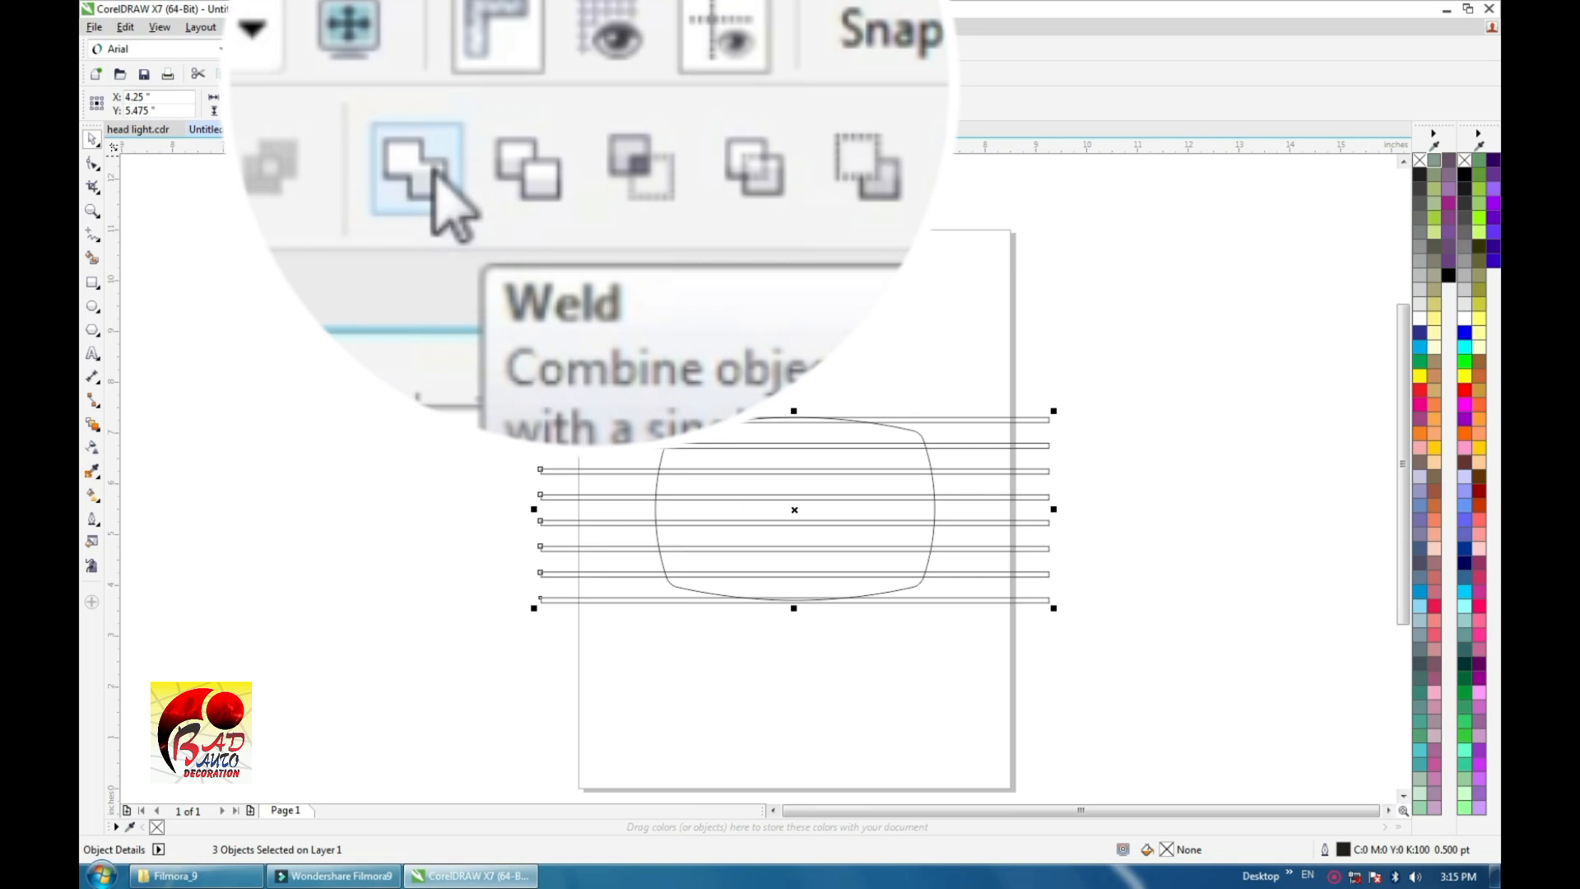
click(551, 104)
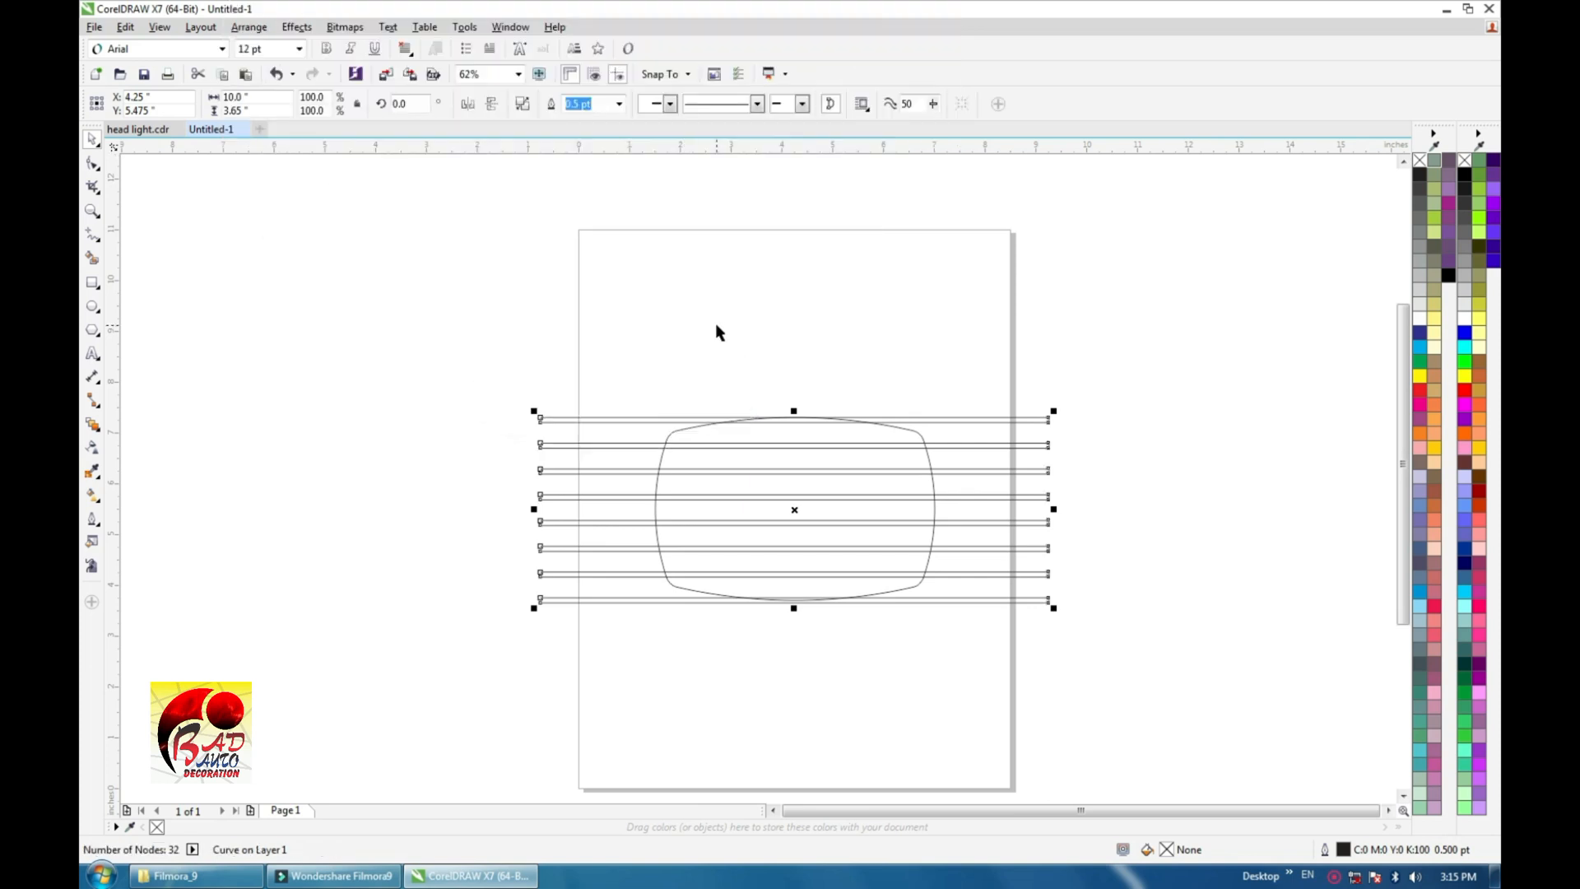
Draw a narrow vertical rectangle about 0.1 by 0.607 inches spanning the two lowest bars at the shape's lower-left corner
click(716, 332)
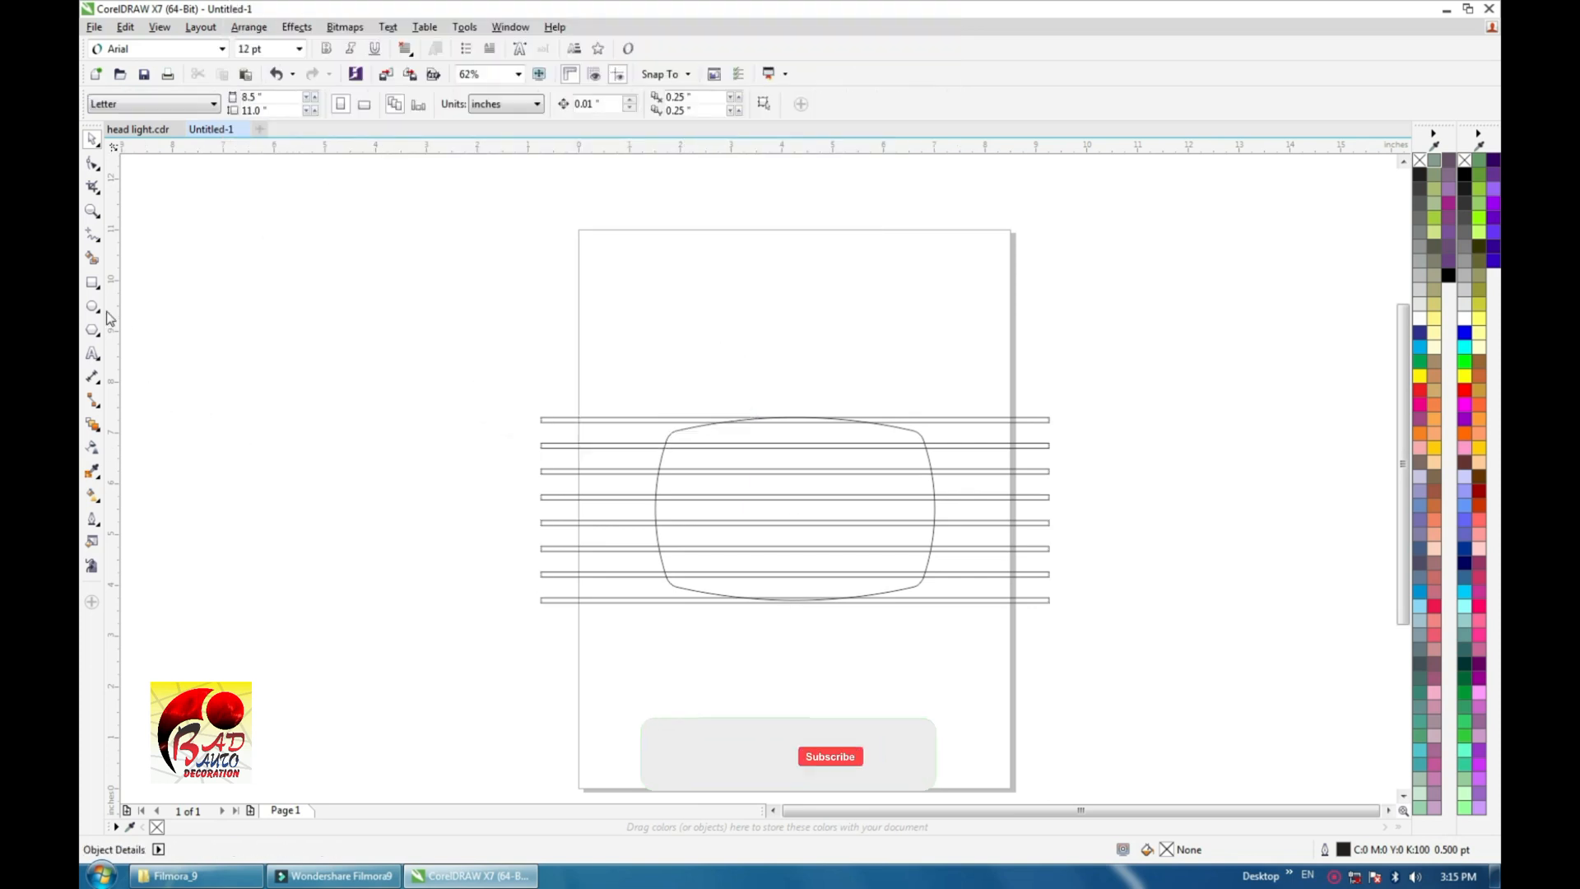
click(92, 283)
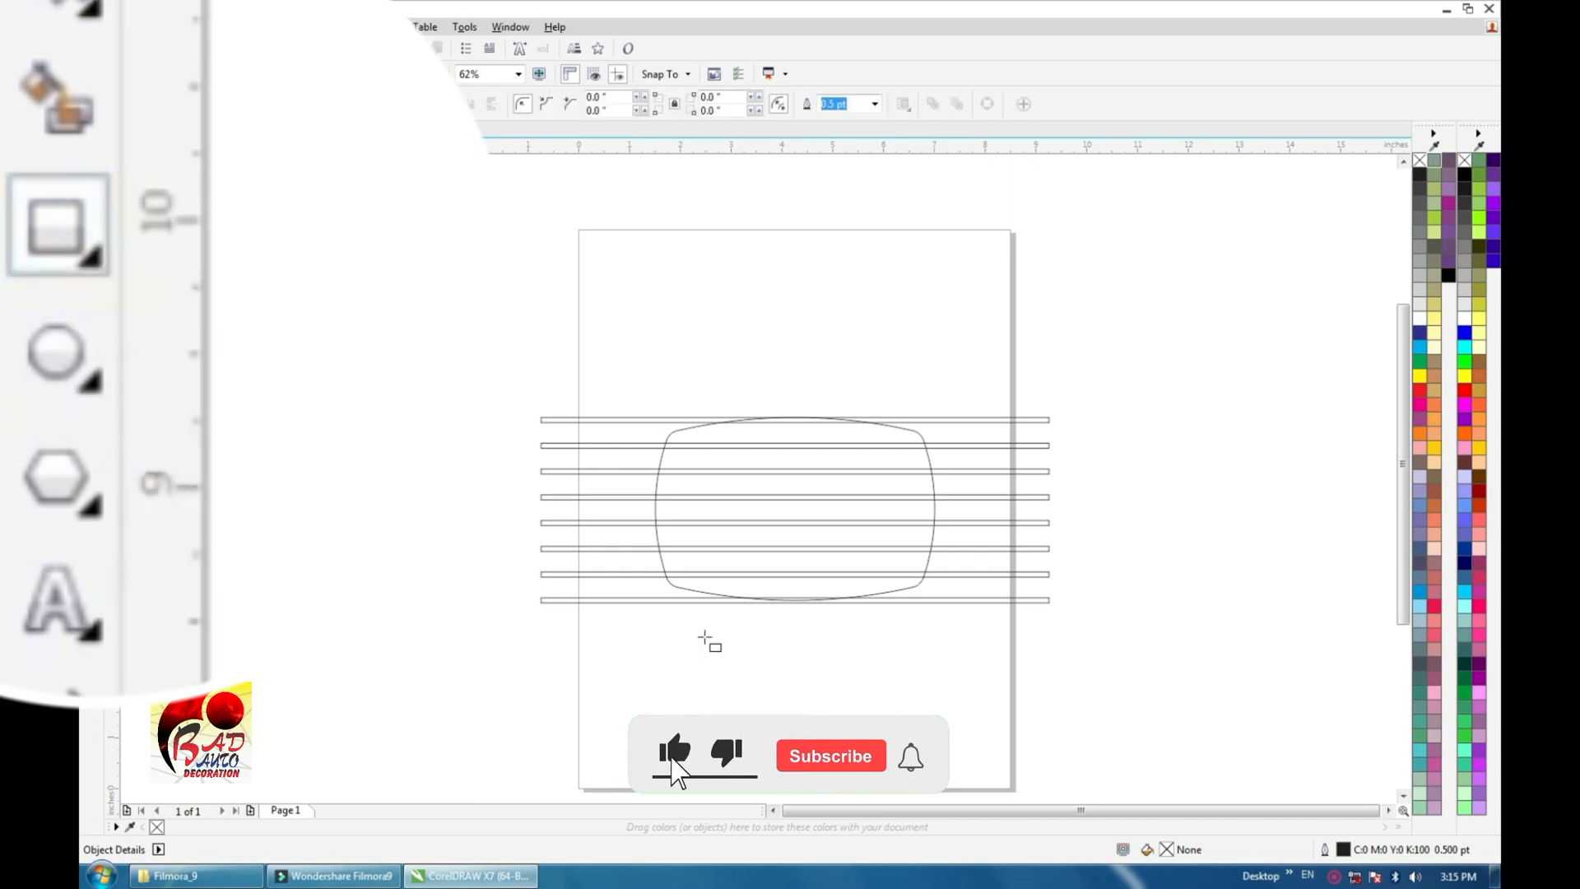
scroll(705, 638, up, 2)
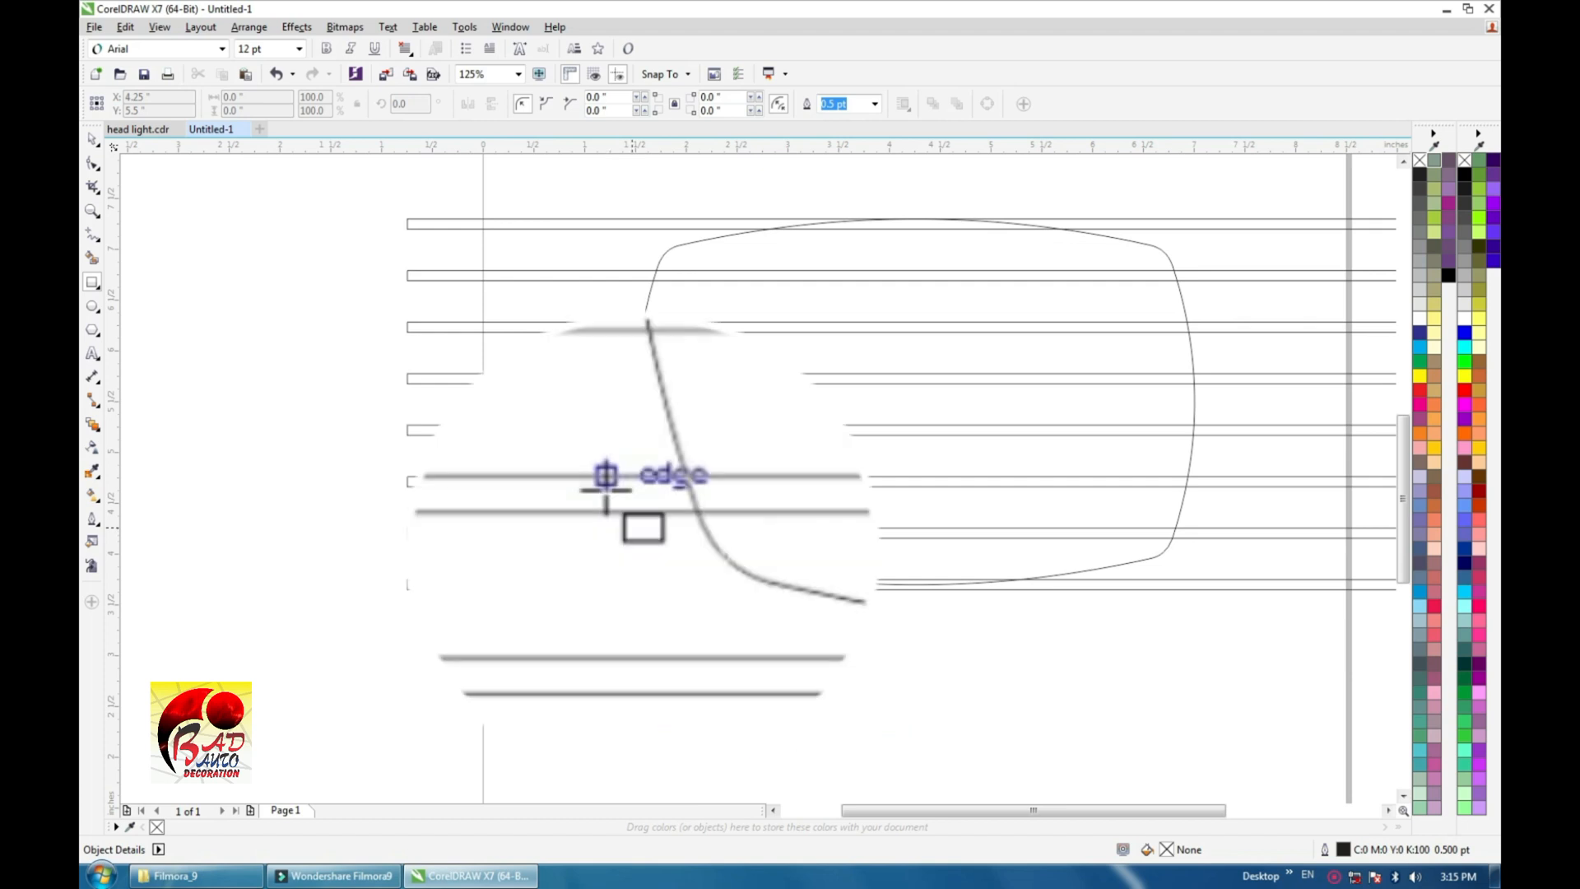
drag(607, 476, 642, 693)
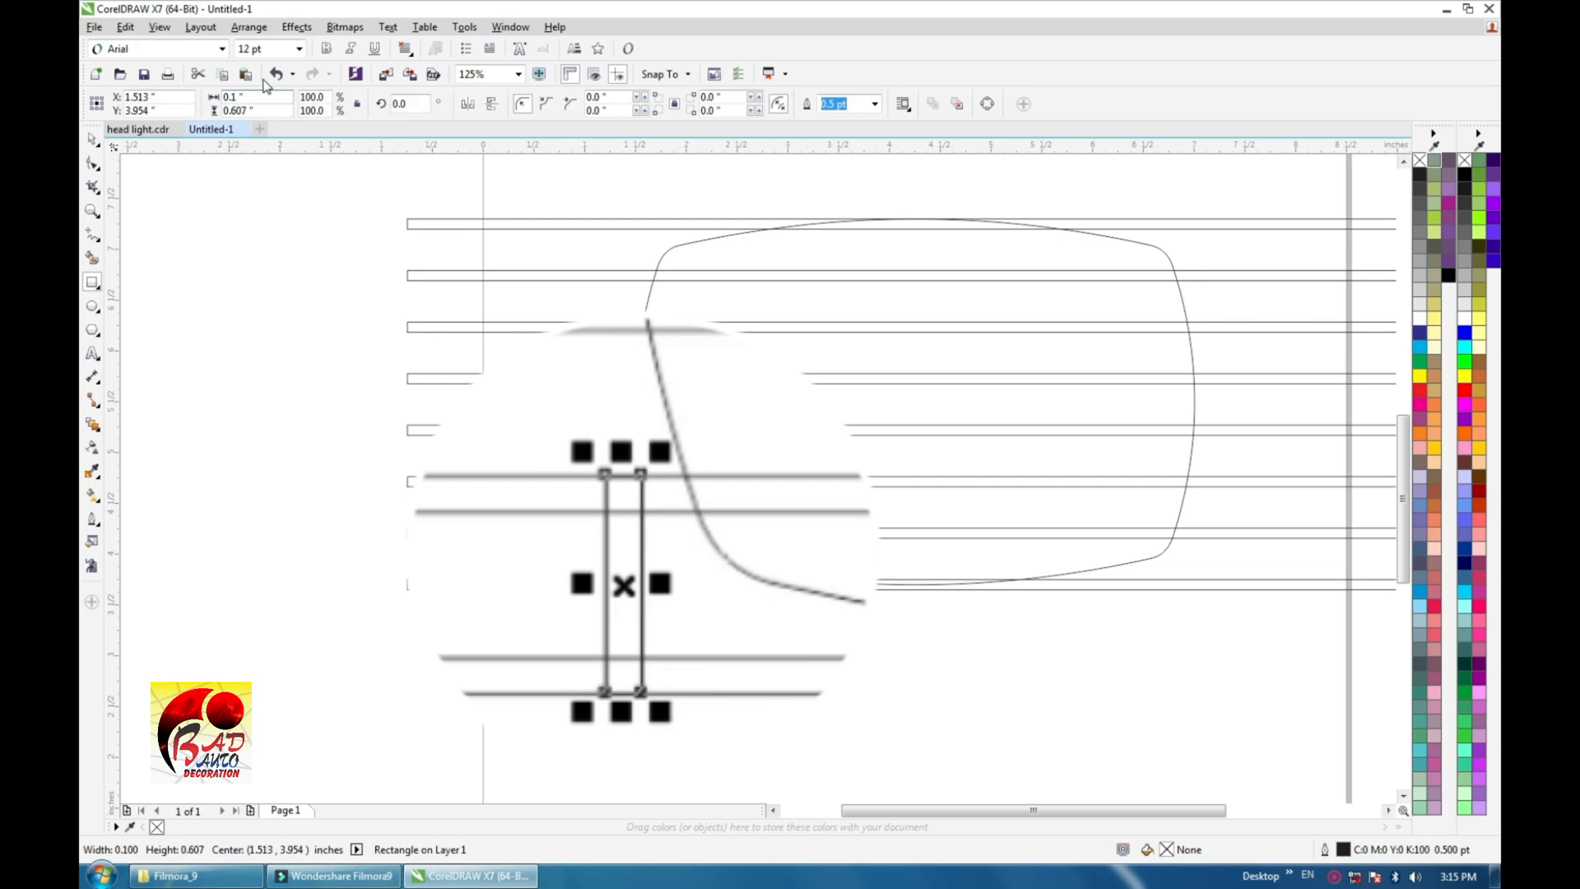
Set the small vertical rectangle's width to 0.1 inches
key(BackSpace)
key(BackSpace)
key(BackSpace)
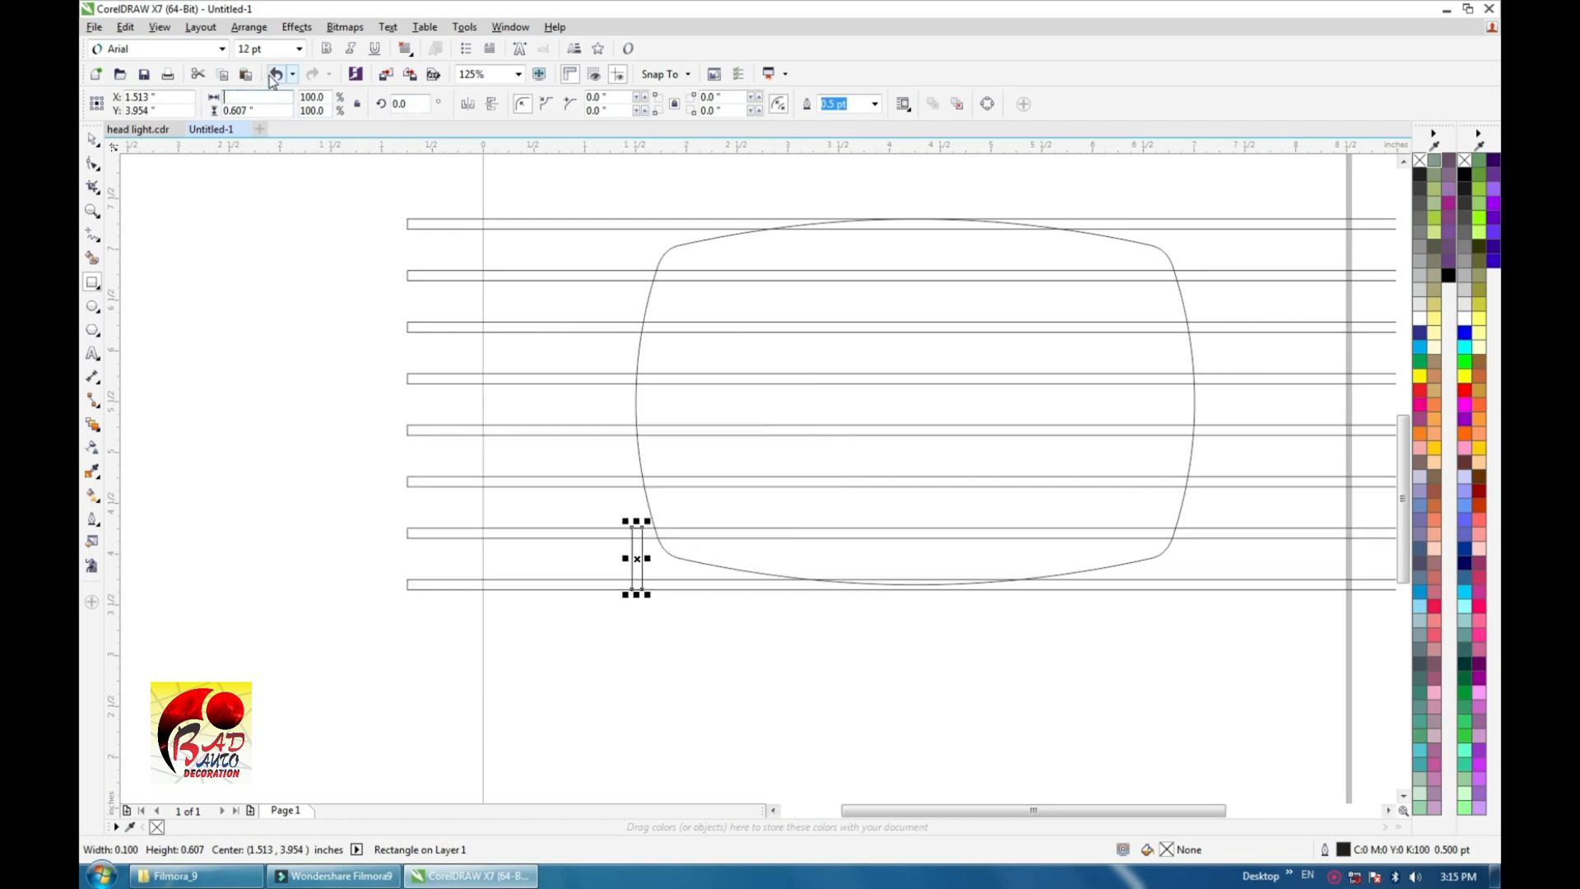
text(.1)
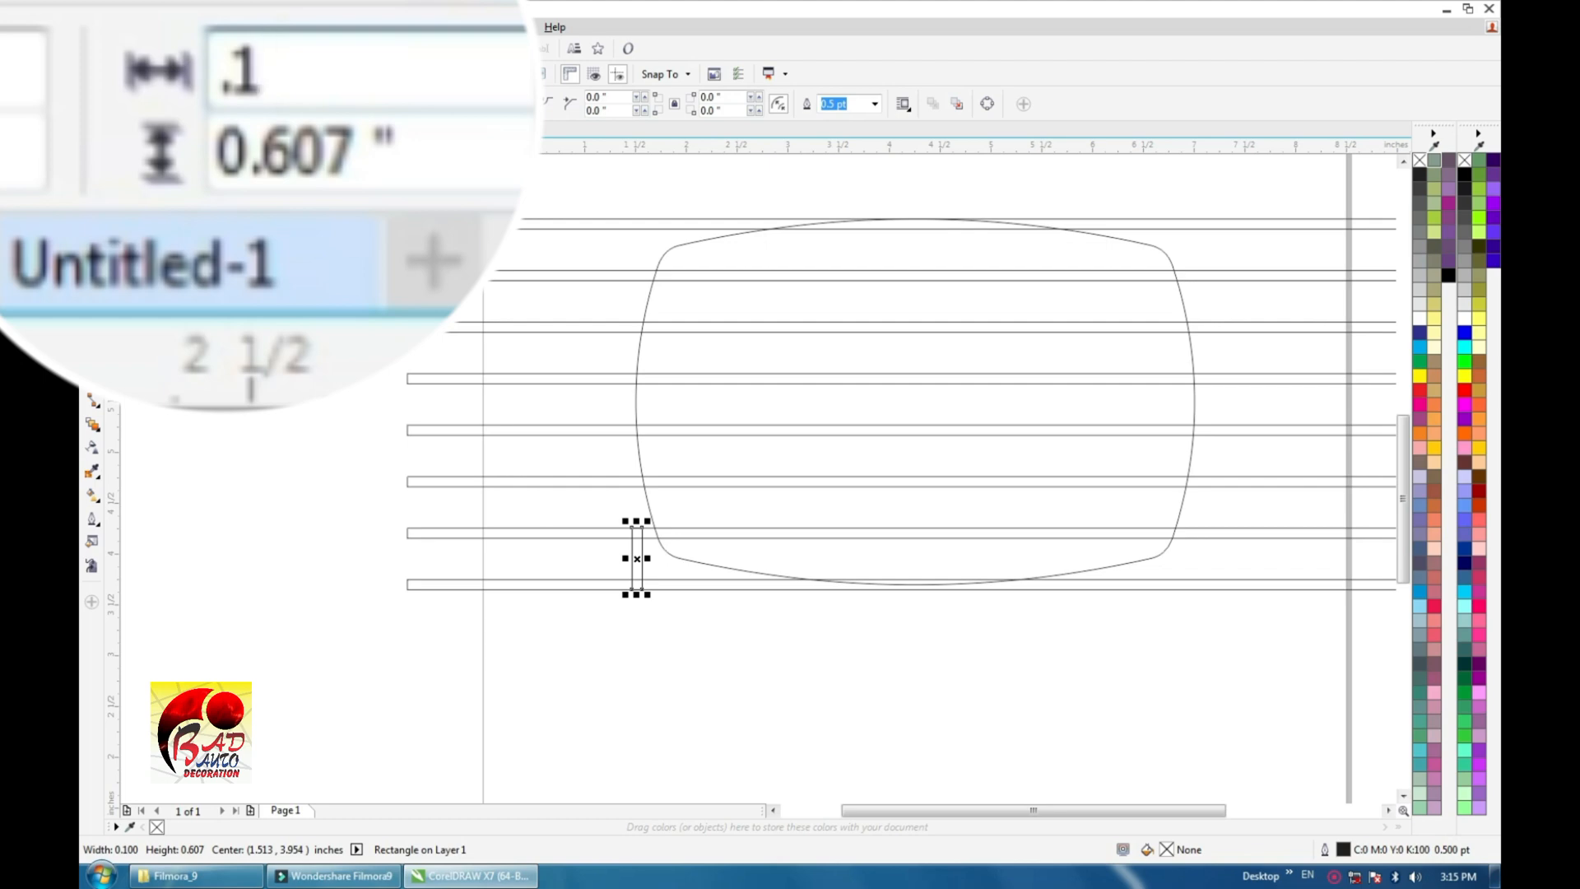
key(Return)
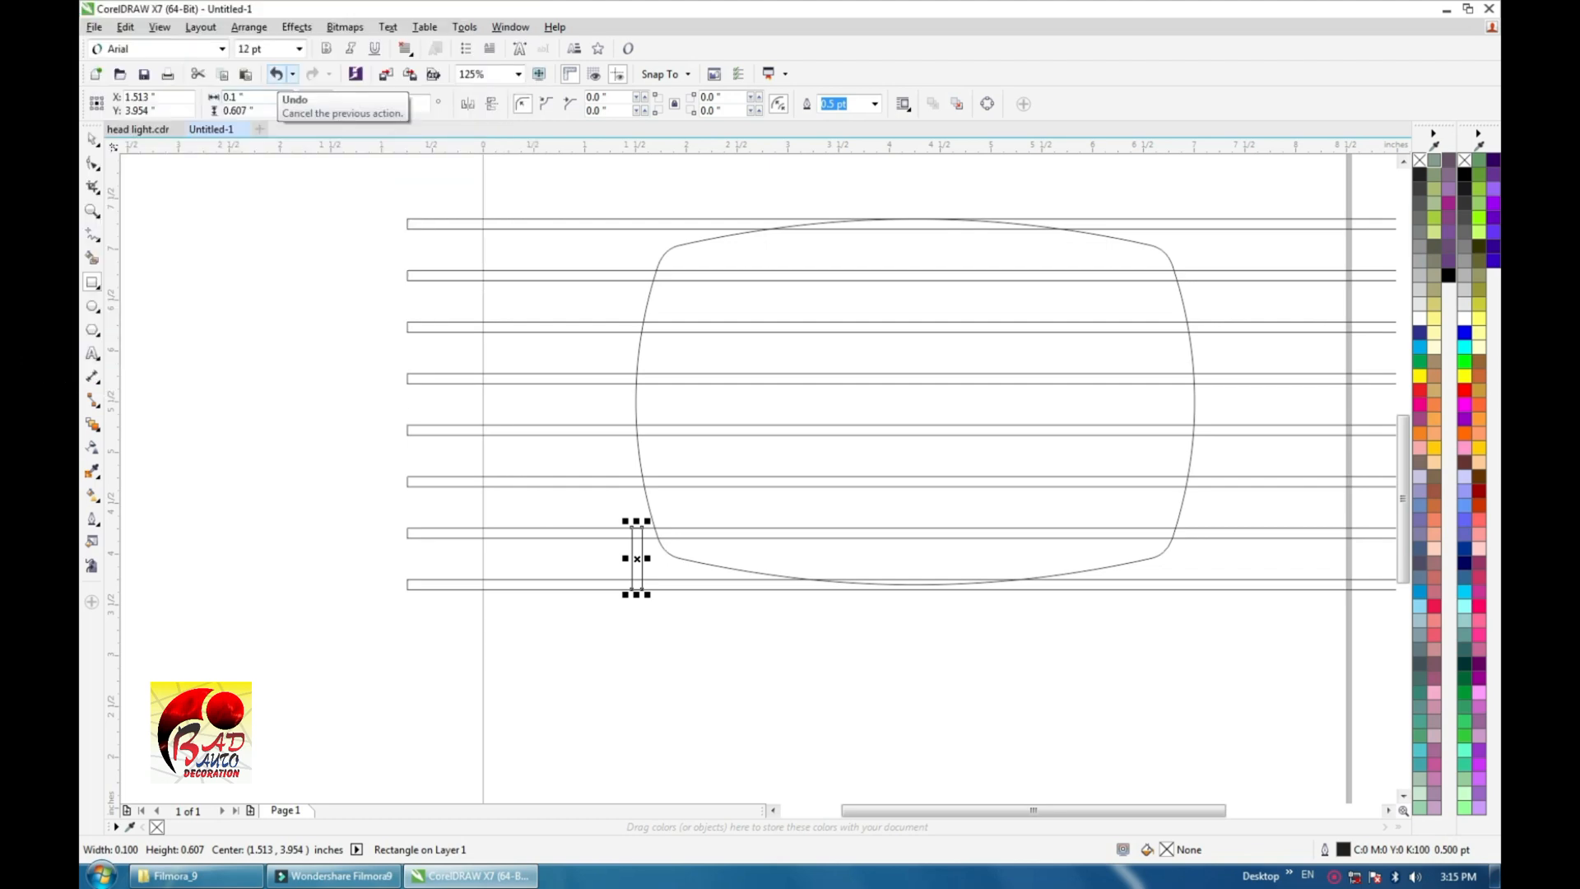
Duplicate the small vertical rectangle about 1.129 inches to its right between the same two bars
click(92, 139)
click(611, 636)
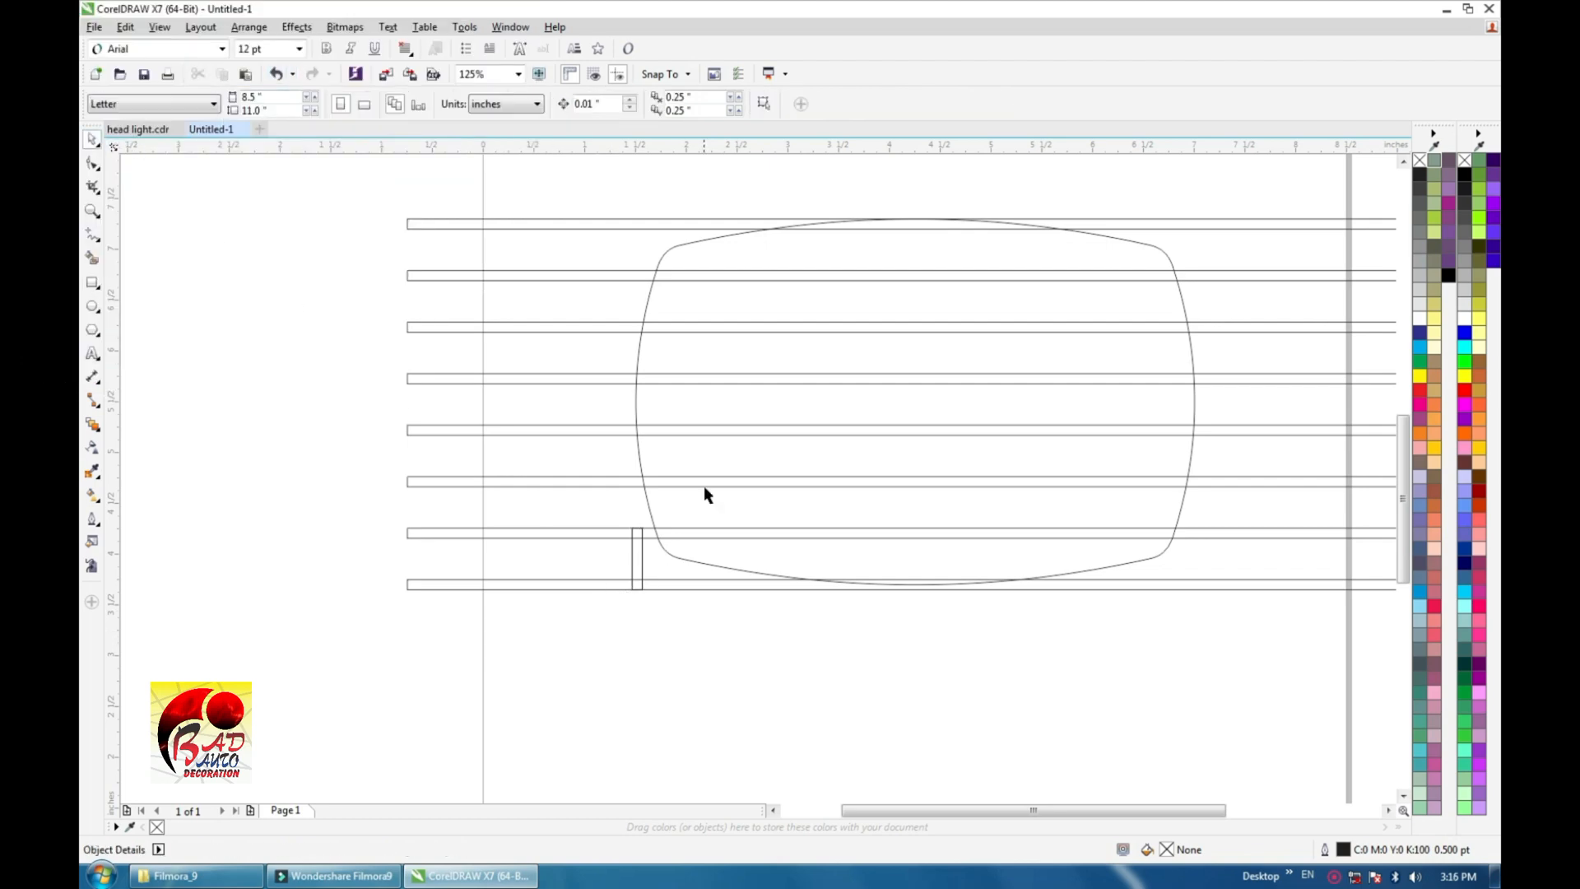
drag(703, 486, 697, 405)
drag(634, 478, 745, 477)
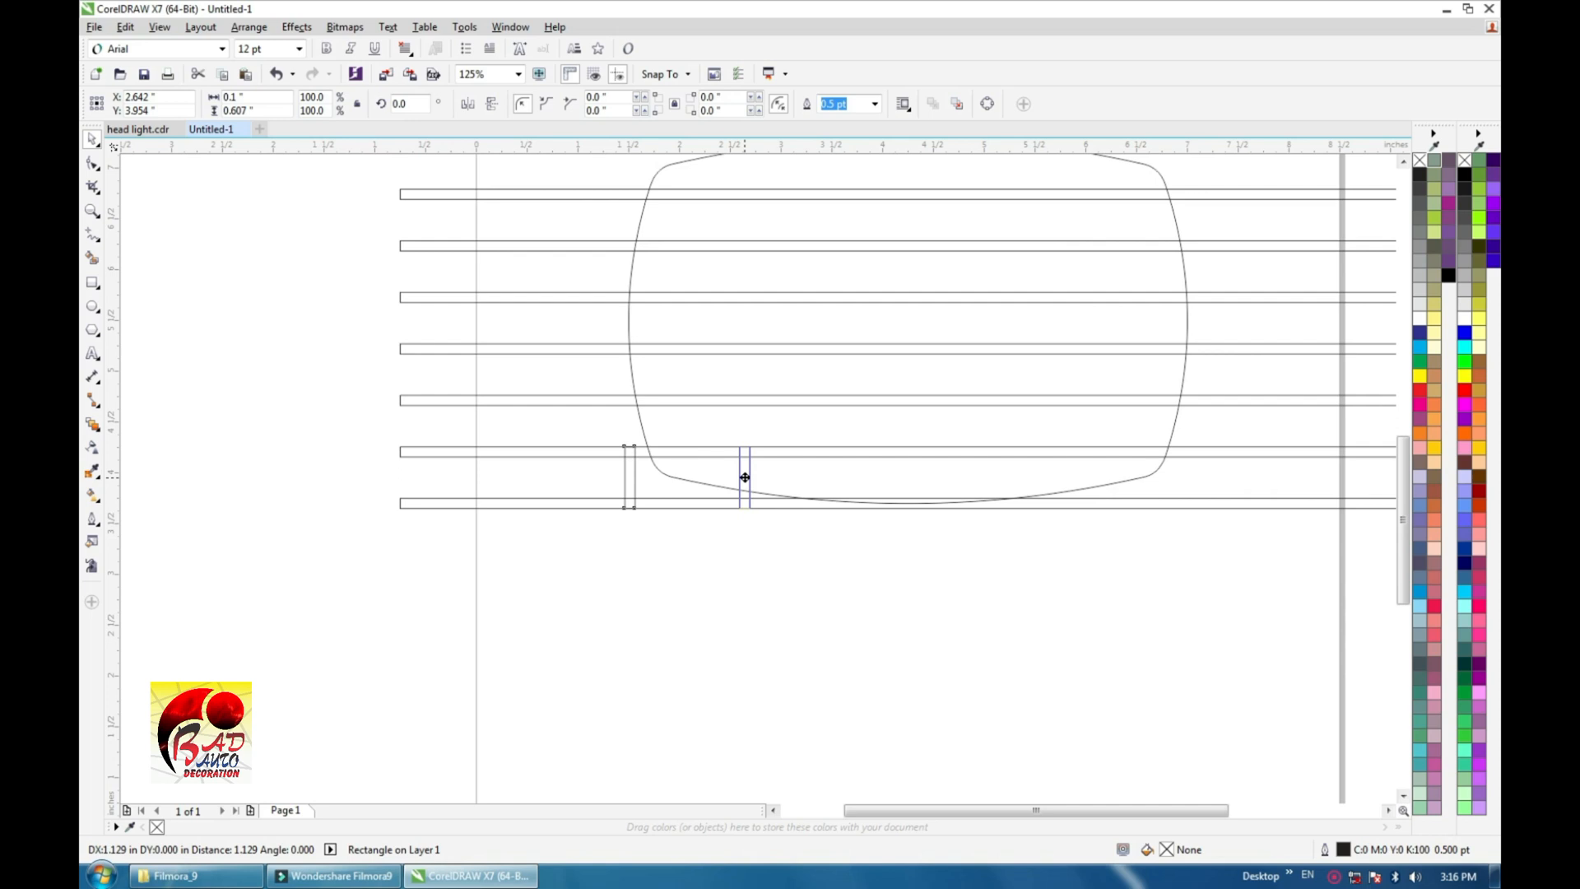
drag(745, 477, 745, 478)
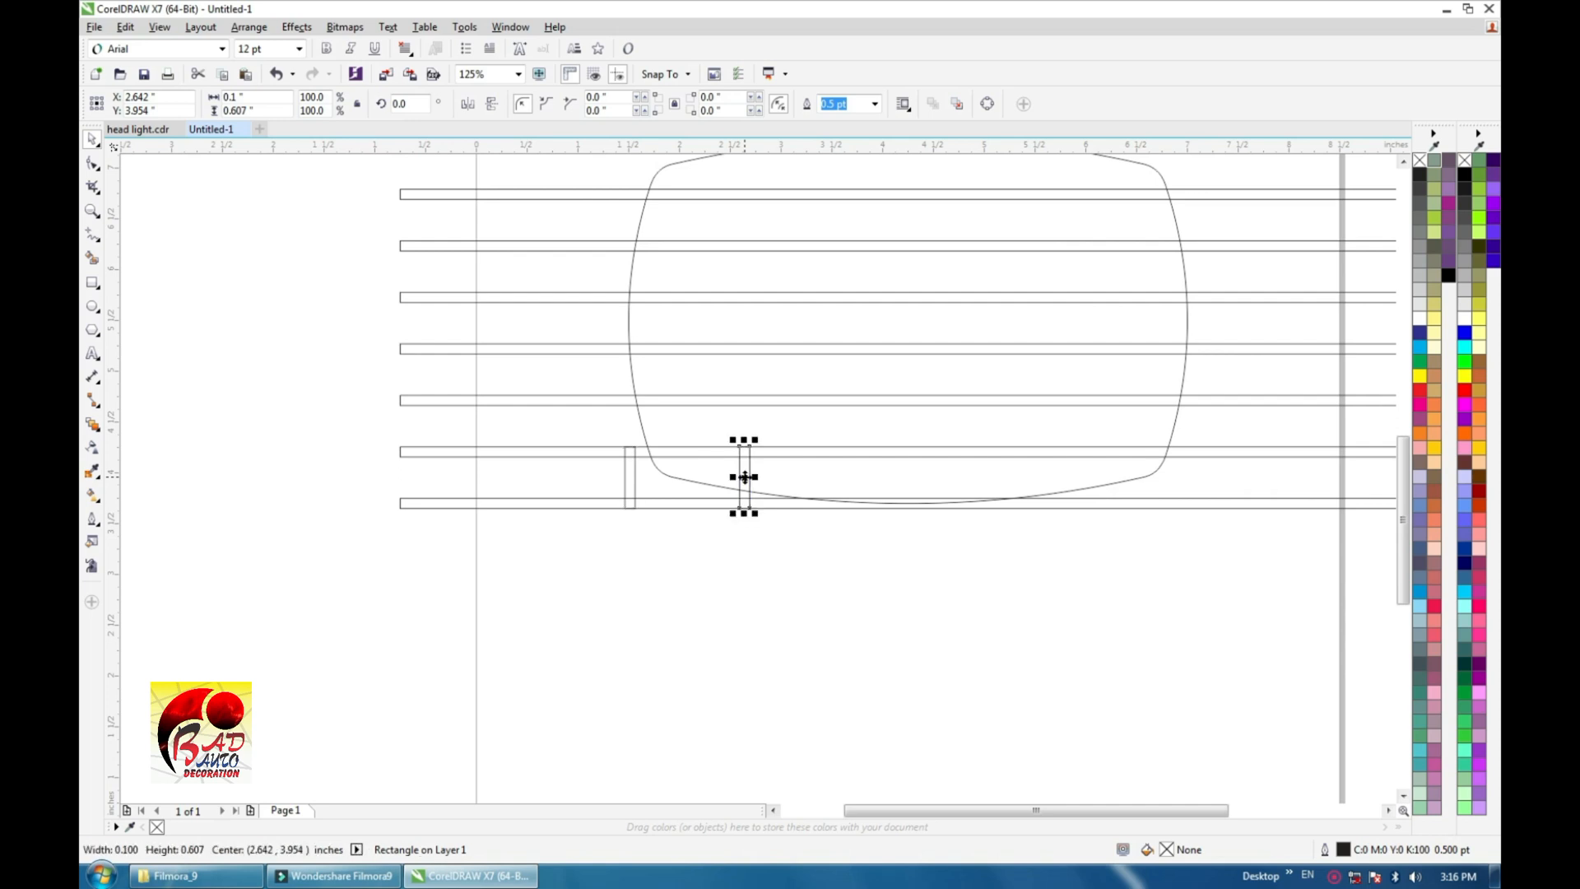
Repeat the duplication of the small vertical rectangle at the same spacing until eight stand between the two lowest bars
click(745, 477)
scroll(734, 492, up, 3)
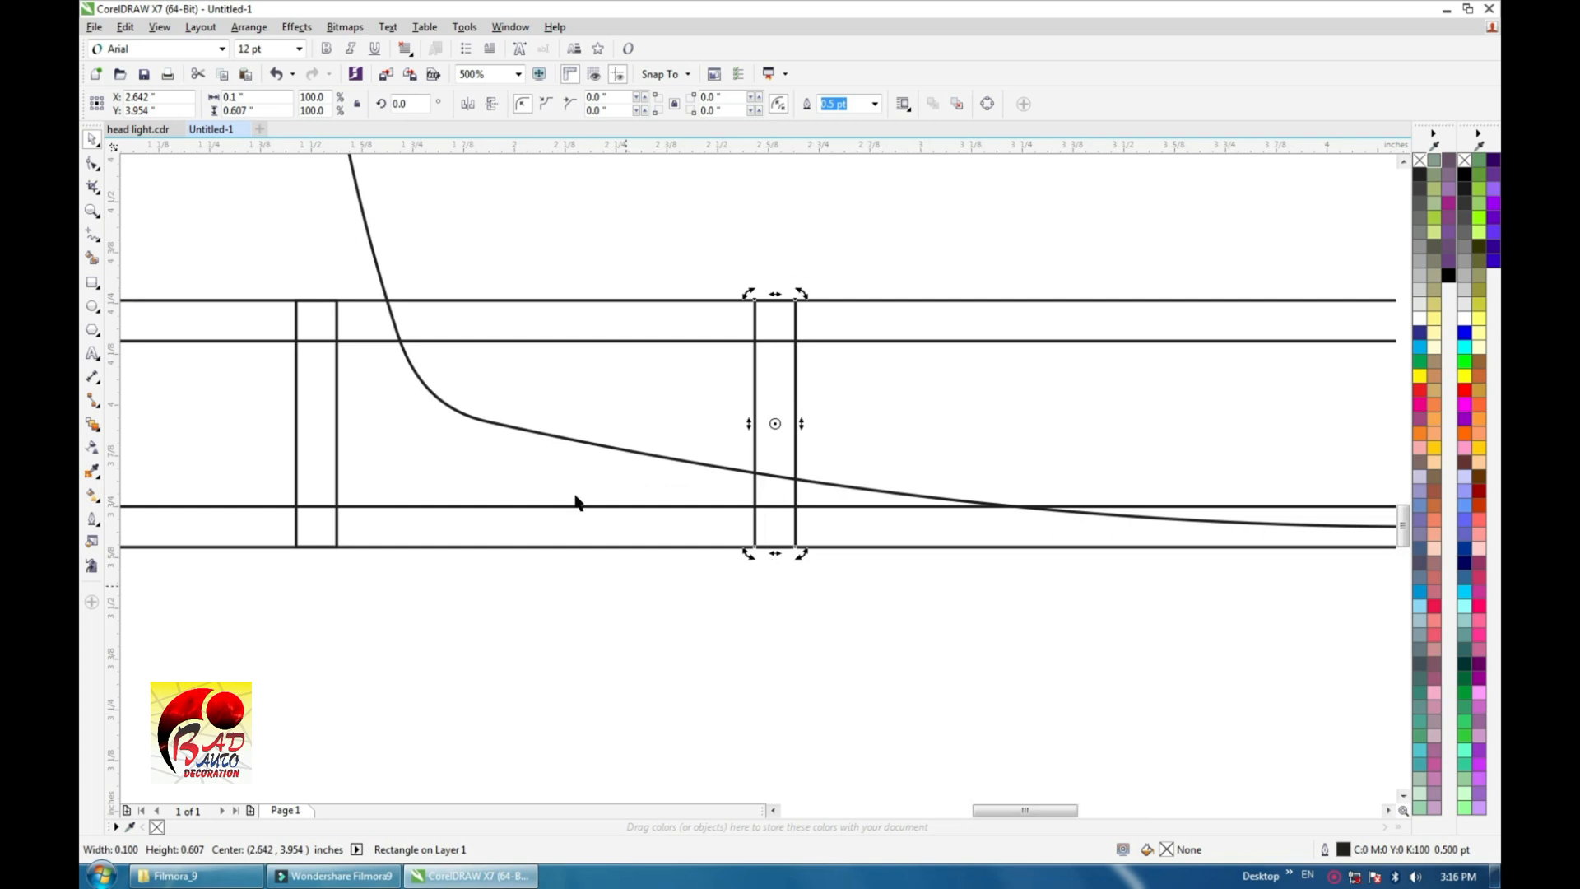
scroll(808, 451, down, 1)
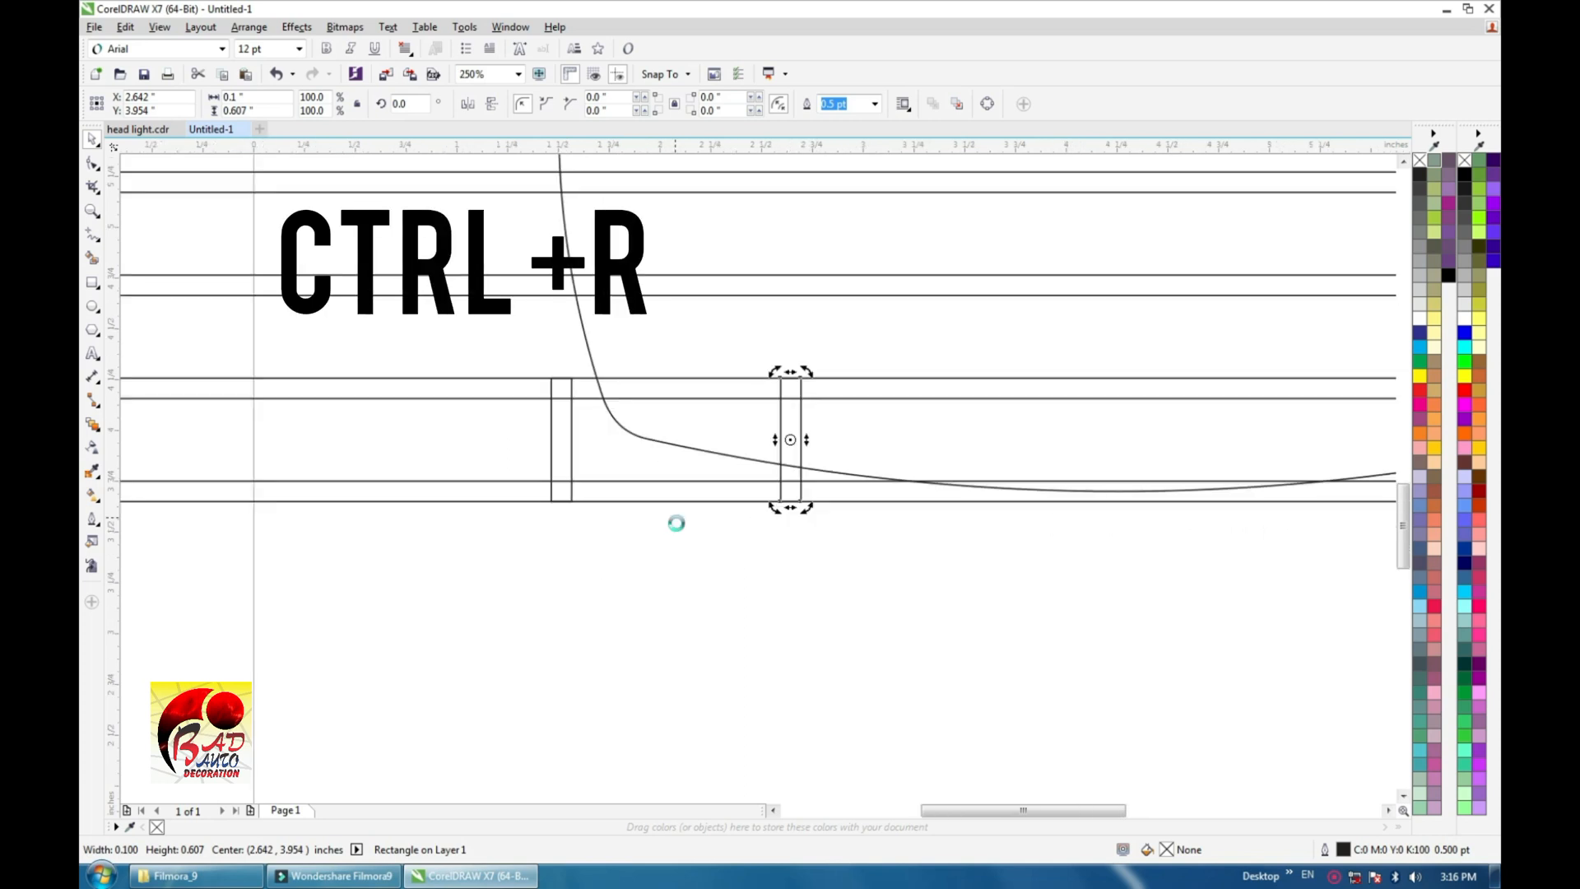
scroll(676, 523, down, 1)
key(F4)
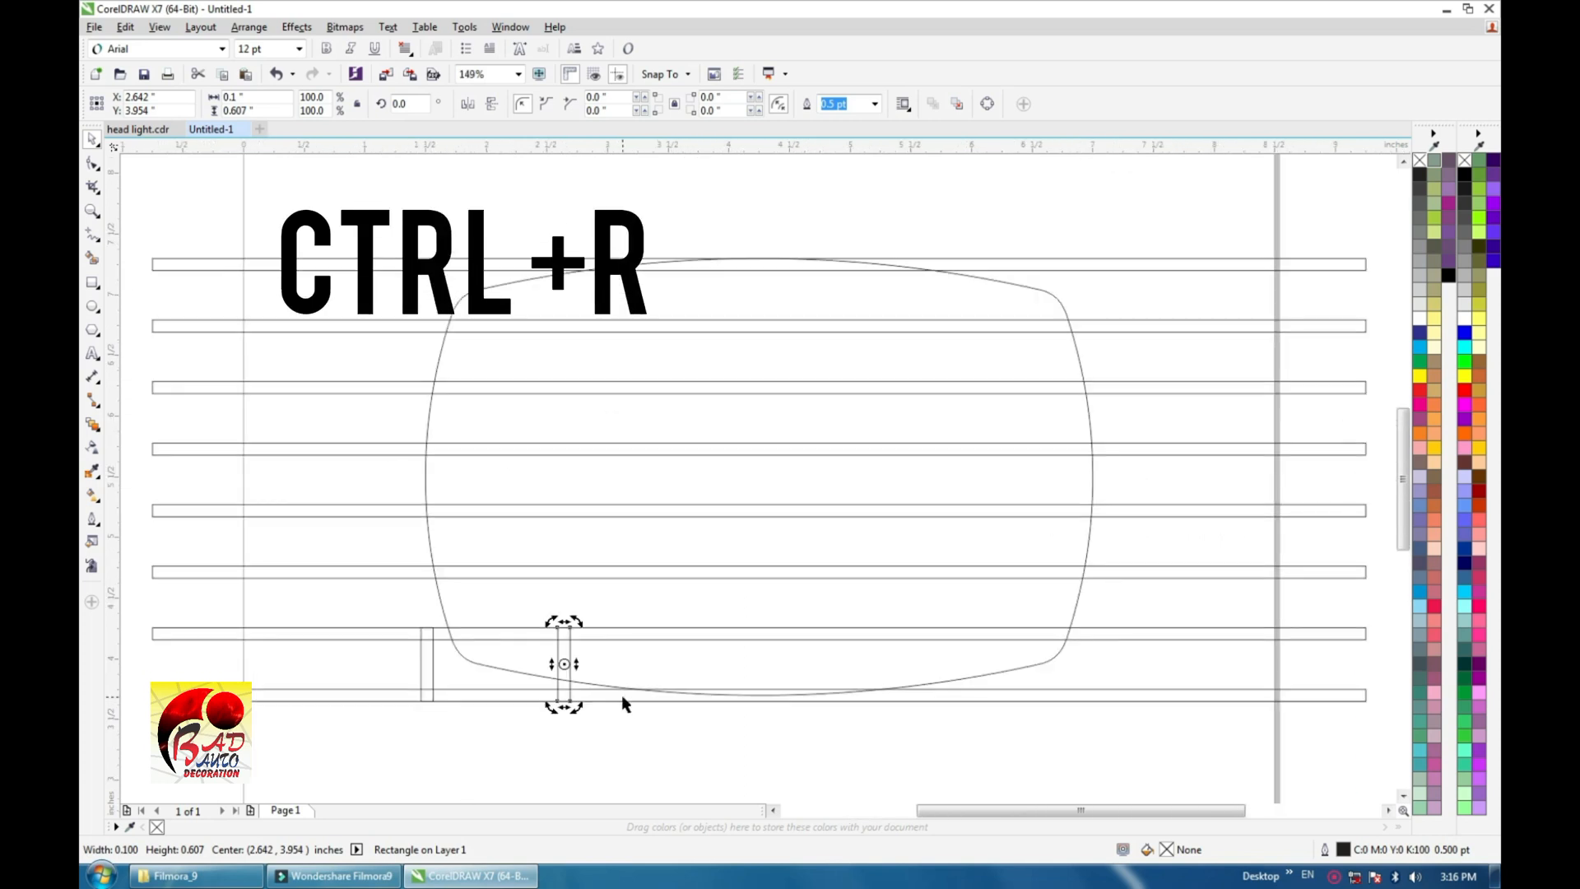
key(ctrl+r)
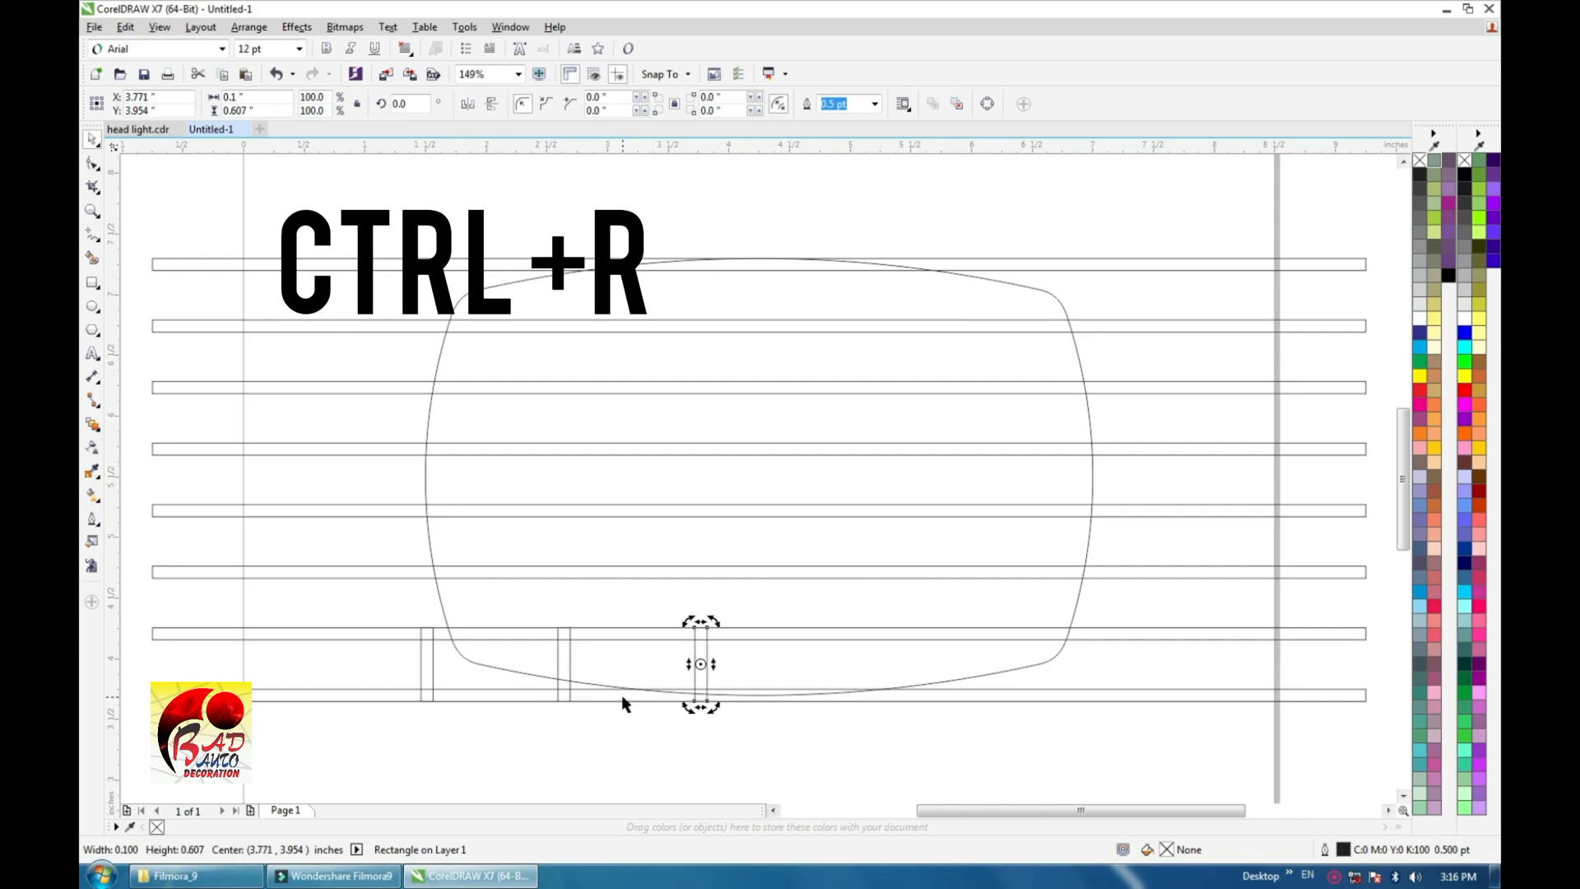
key(ctrl+r)
key(ctrl+r)
key(ctrl+r)
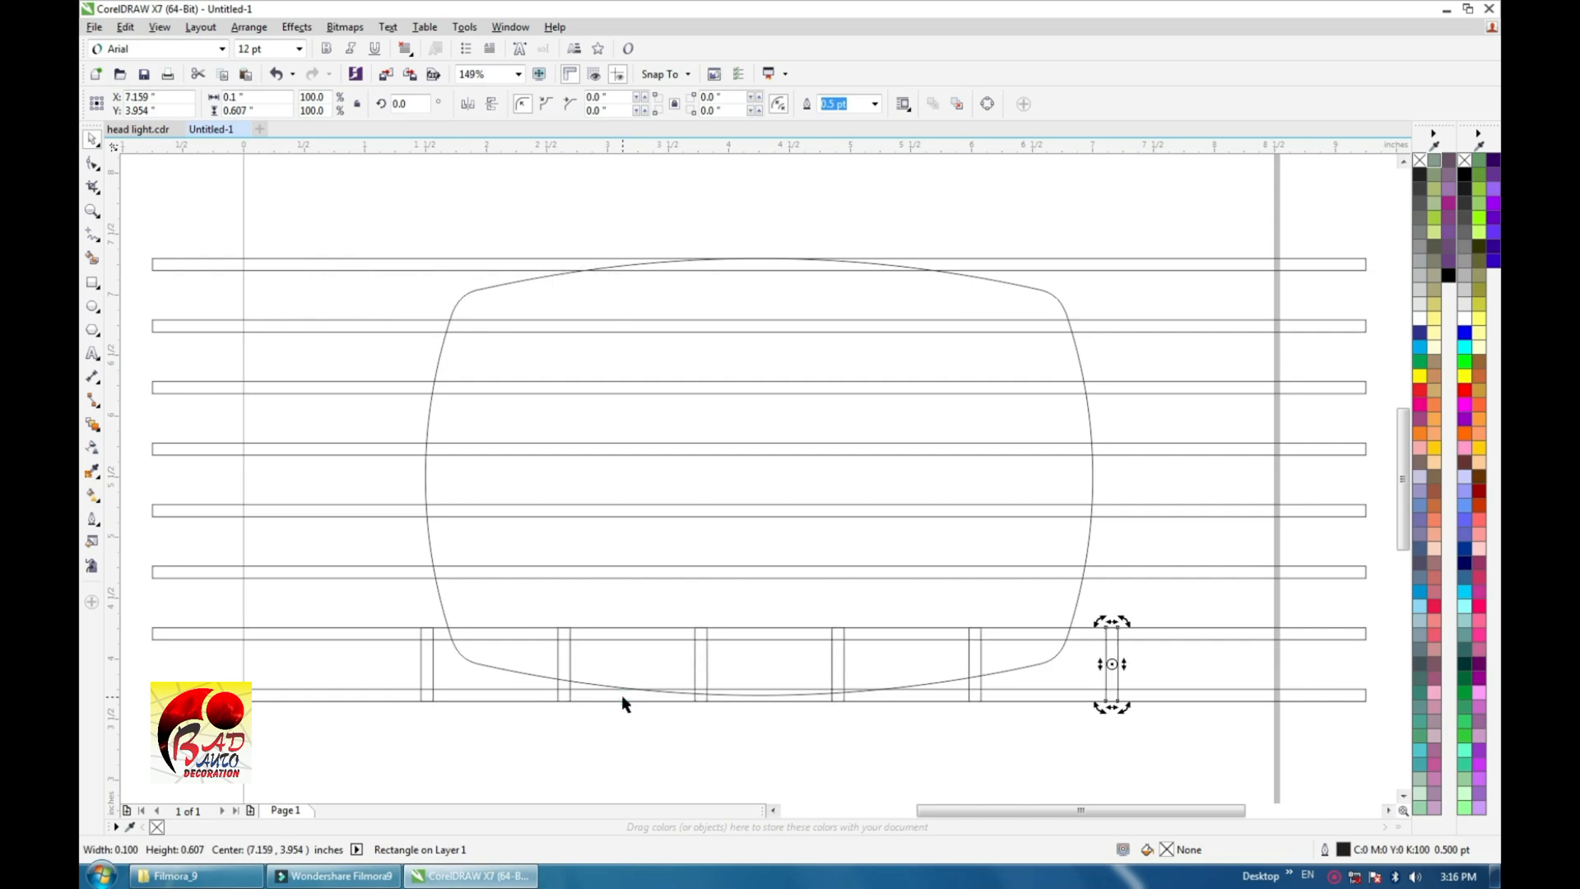
key(ctrl+r)
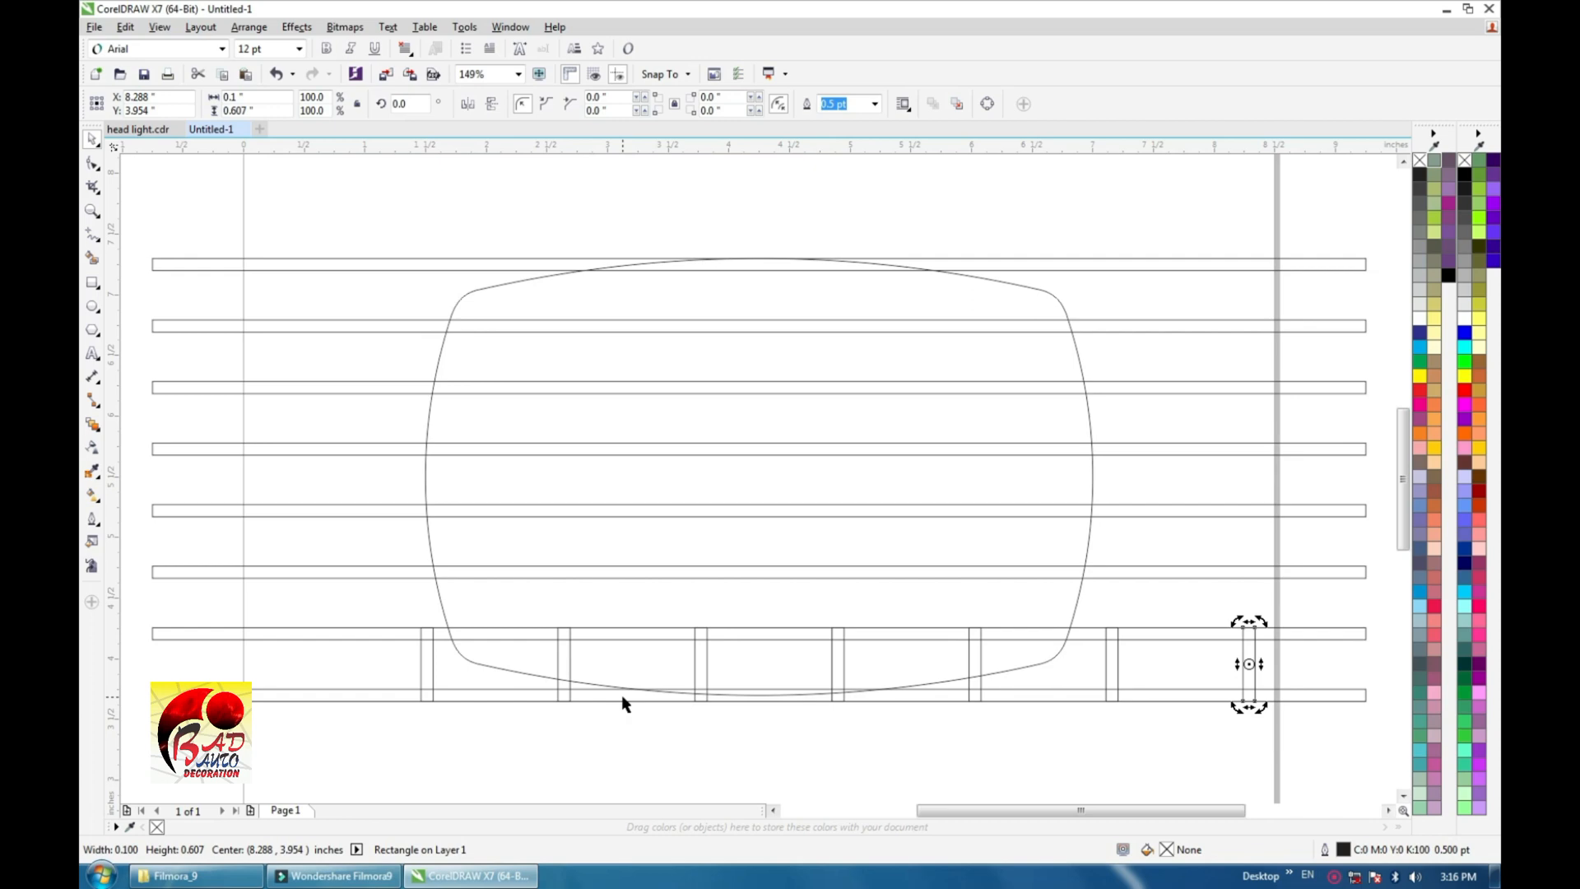
scroll(580, 652, down, 2)
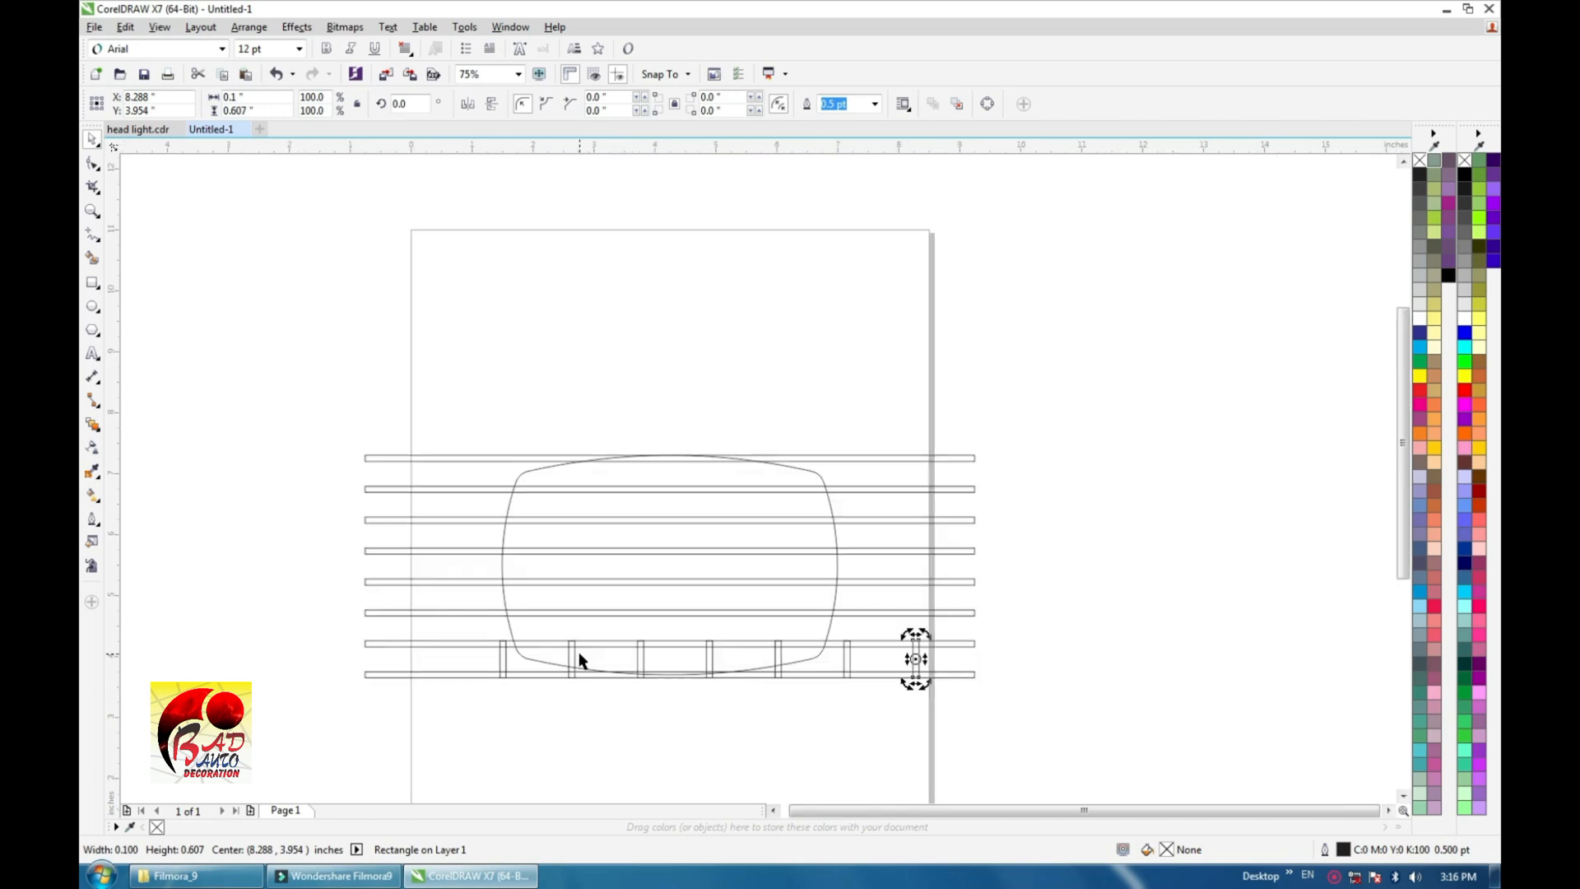
key(ctrl+r)
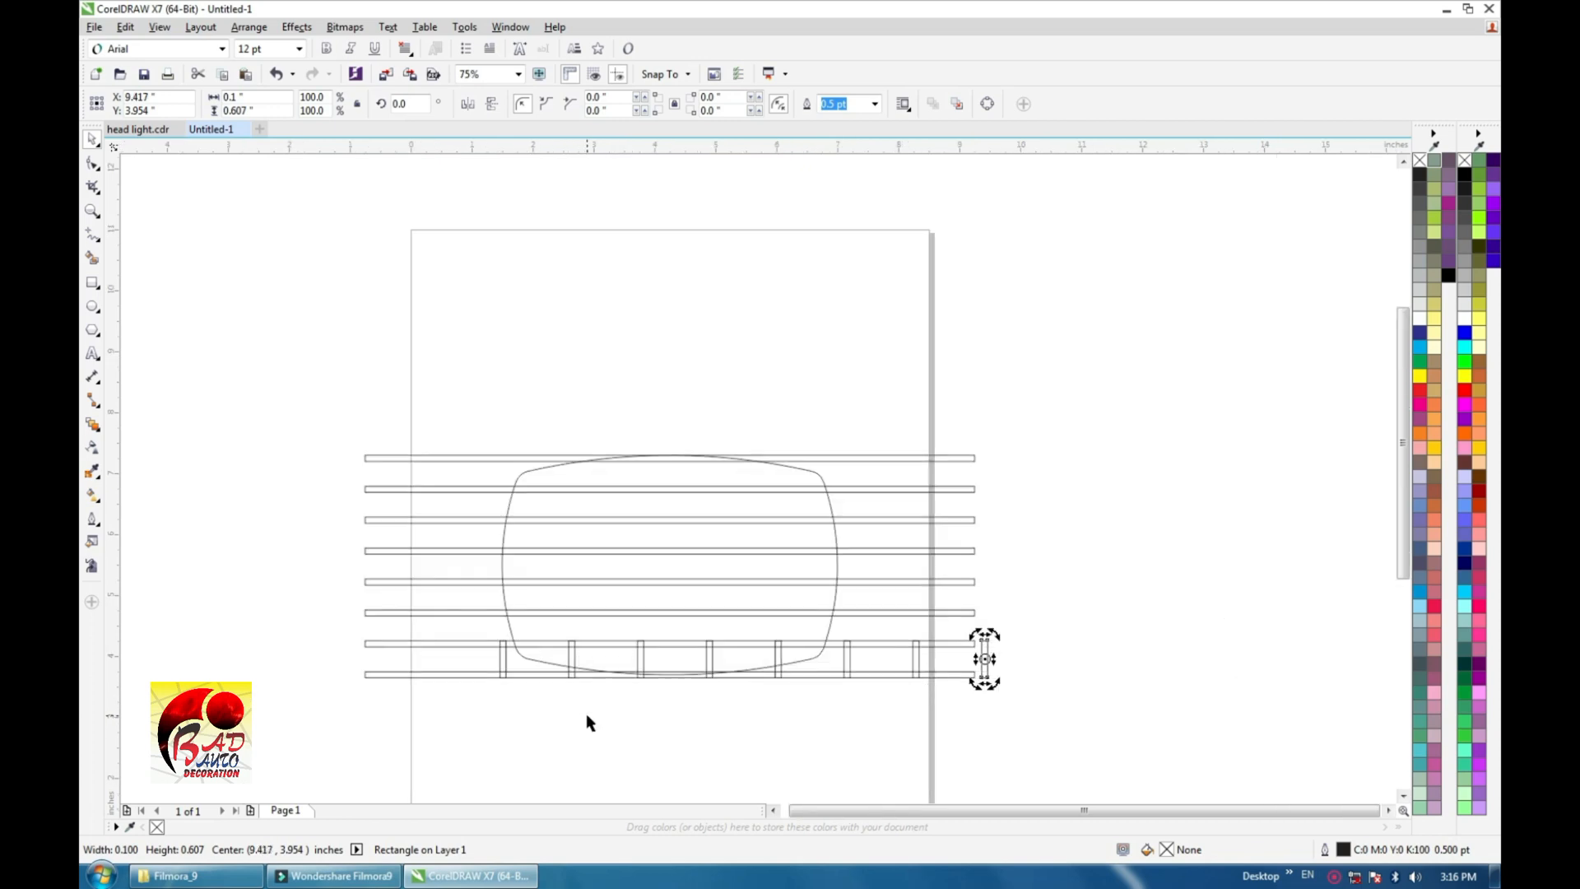
Weld the eight small vertical rectangles into one curve and centre it horizontally on the horizontal bars
drag(449, 749, 1074, 628)
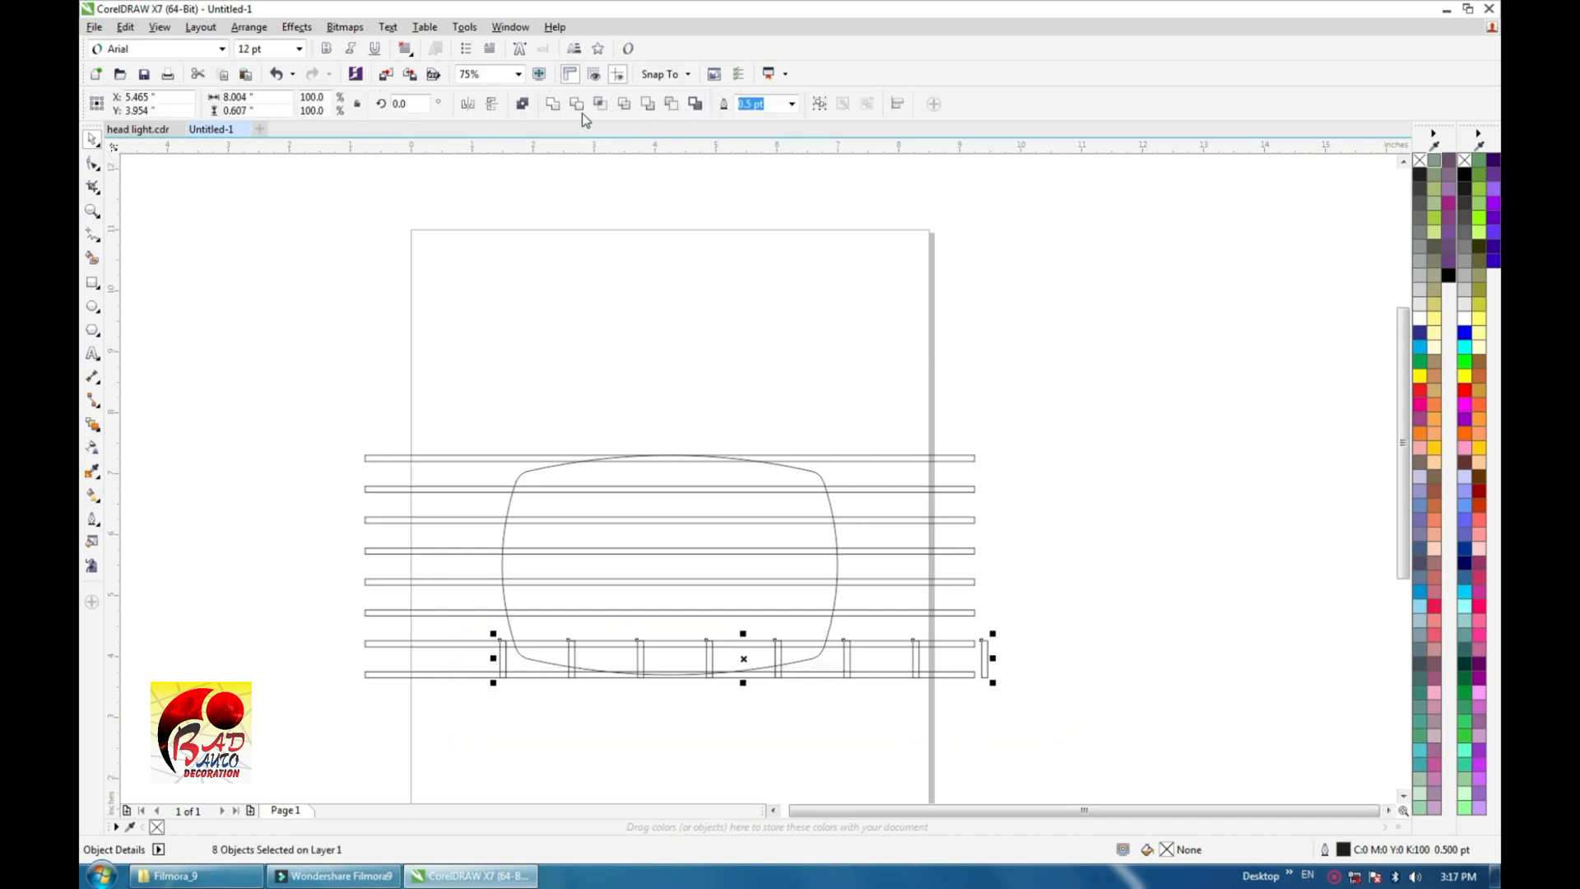
click(555, 103)
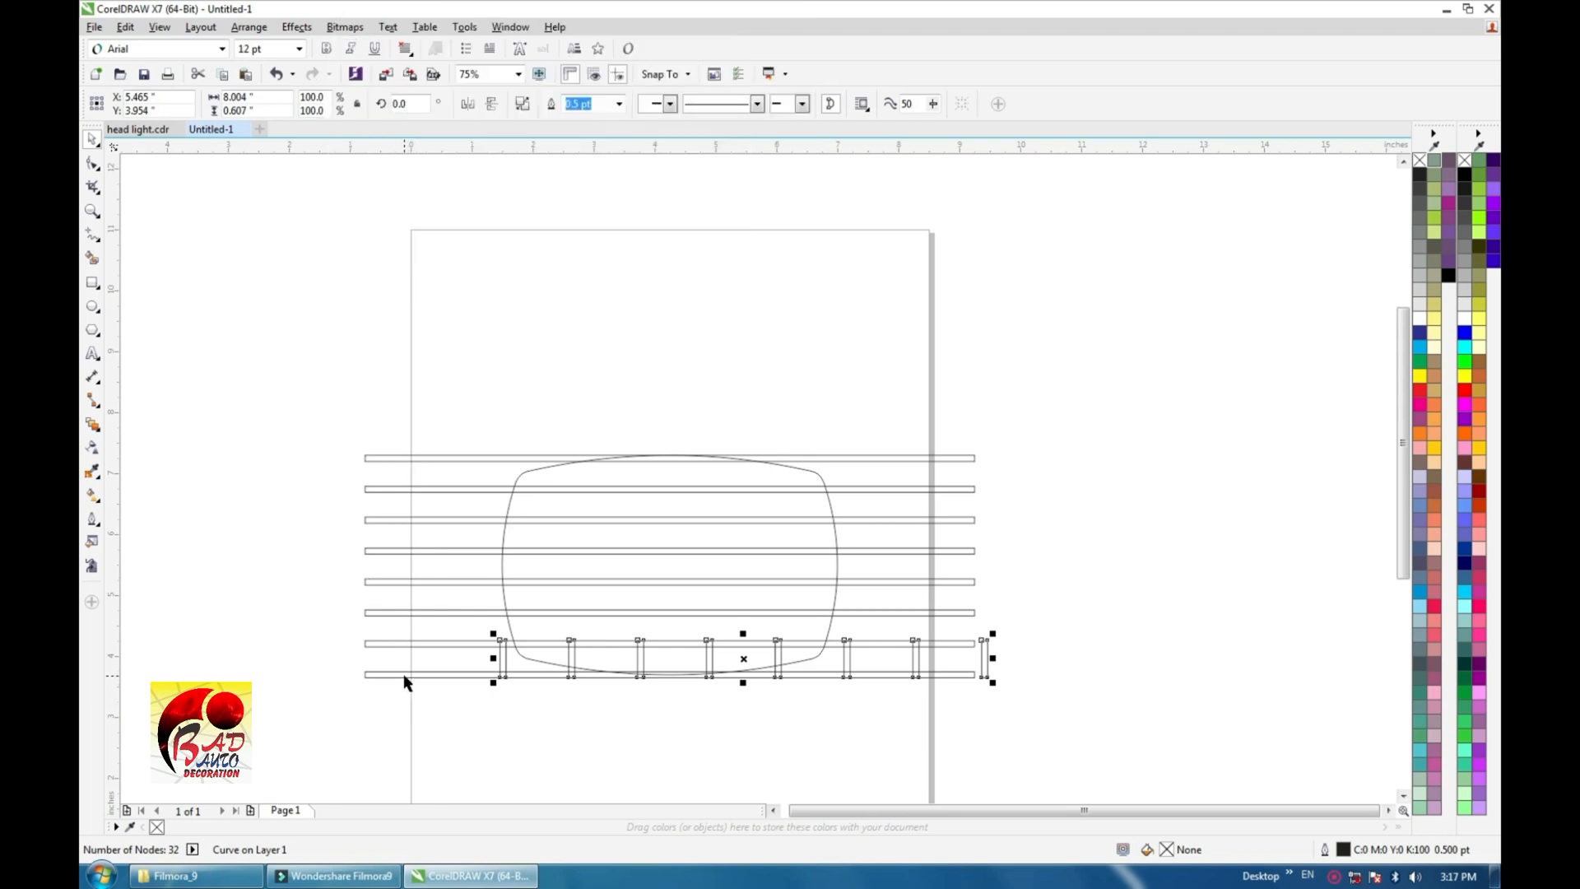
shift+click(376, 672)
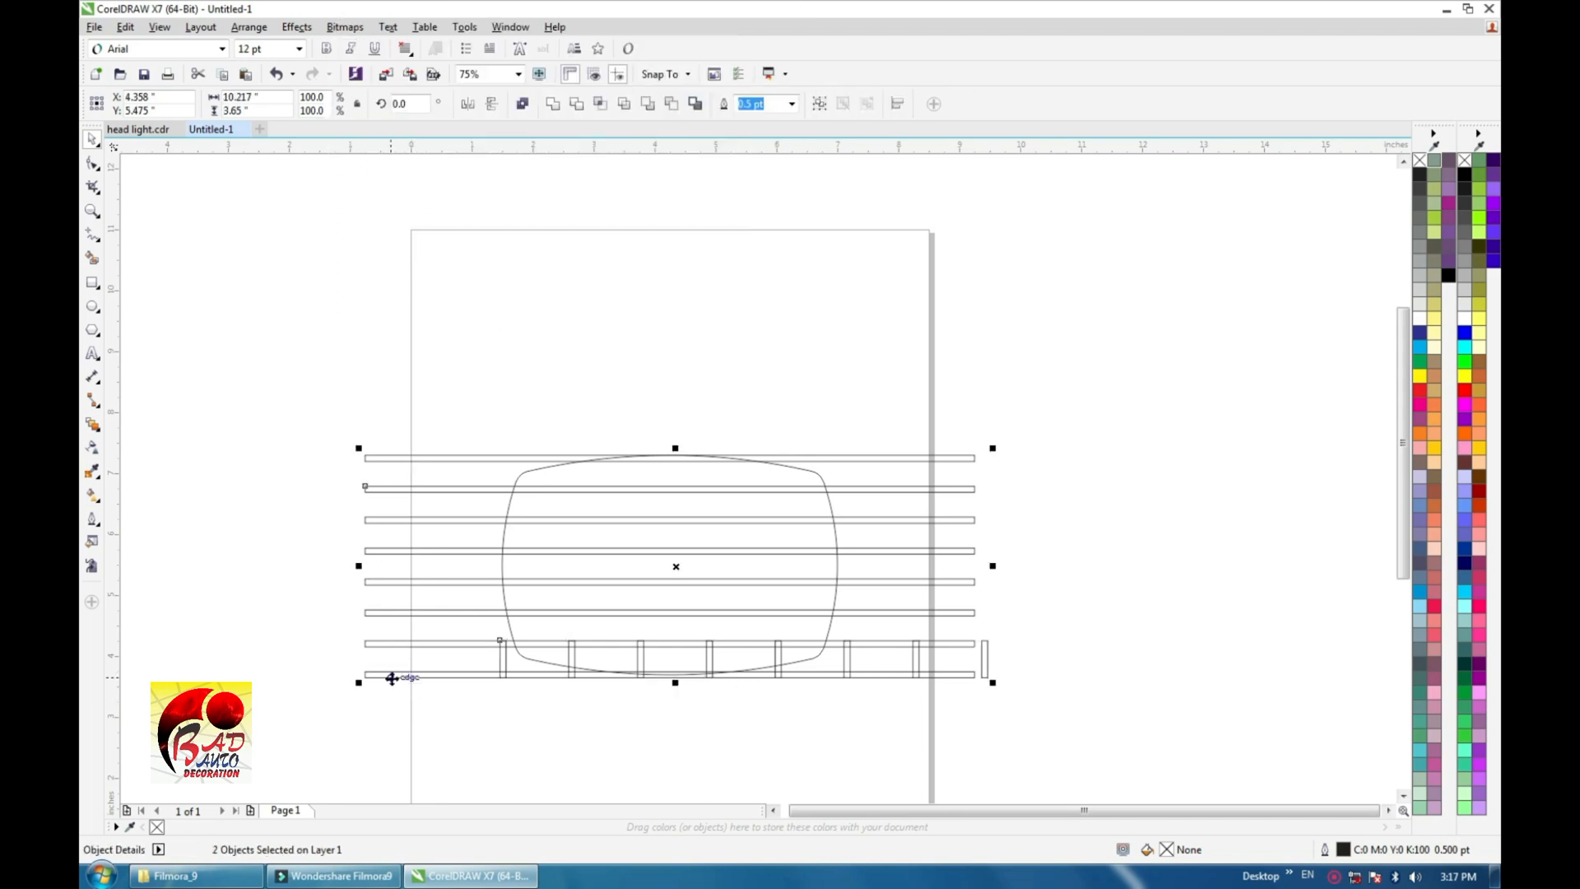
key(c)
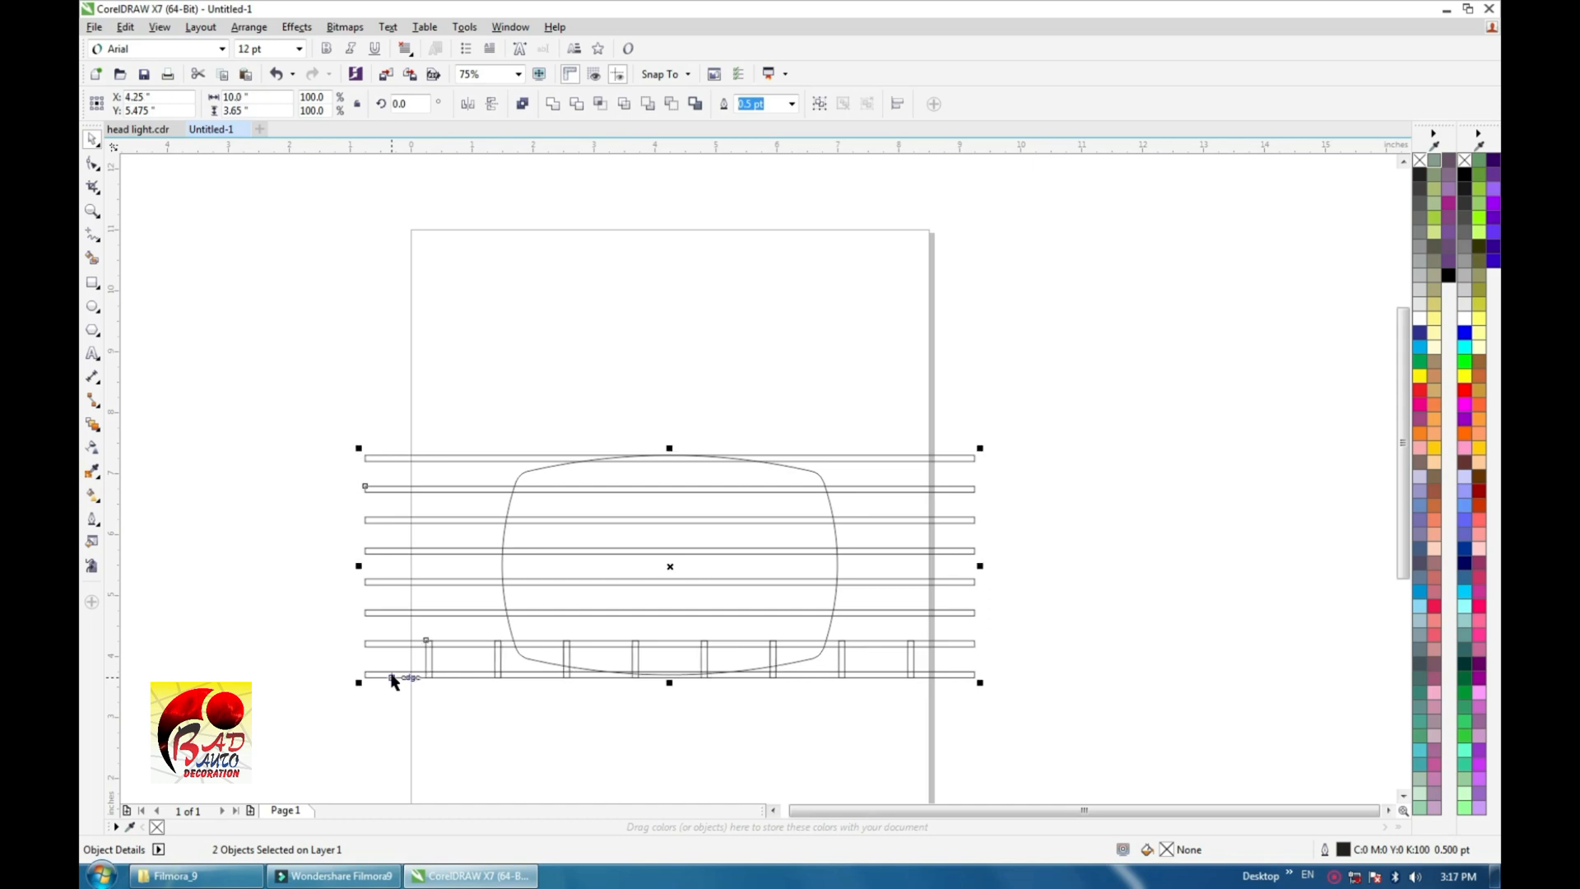
click(526, 705)
Duplicate the row of vertical rectangles one gap up, shifted about 0.54 inches to the right to form a staggered row
scroll(526, 705, up, 2)
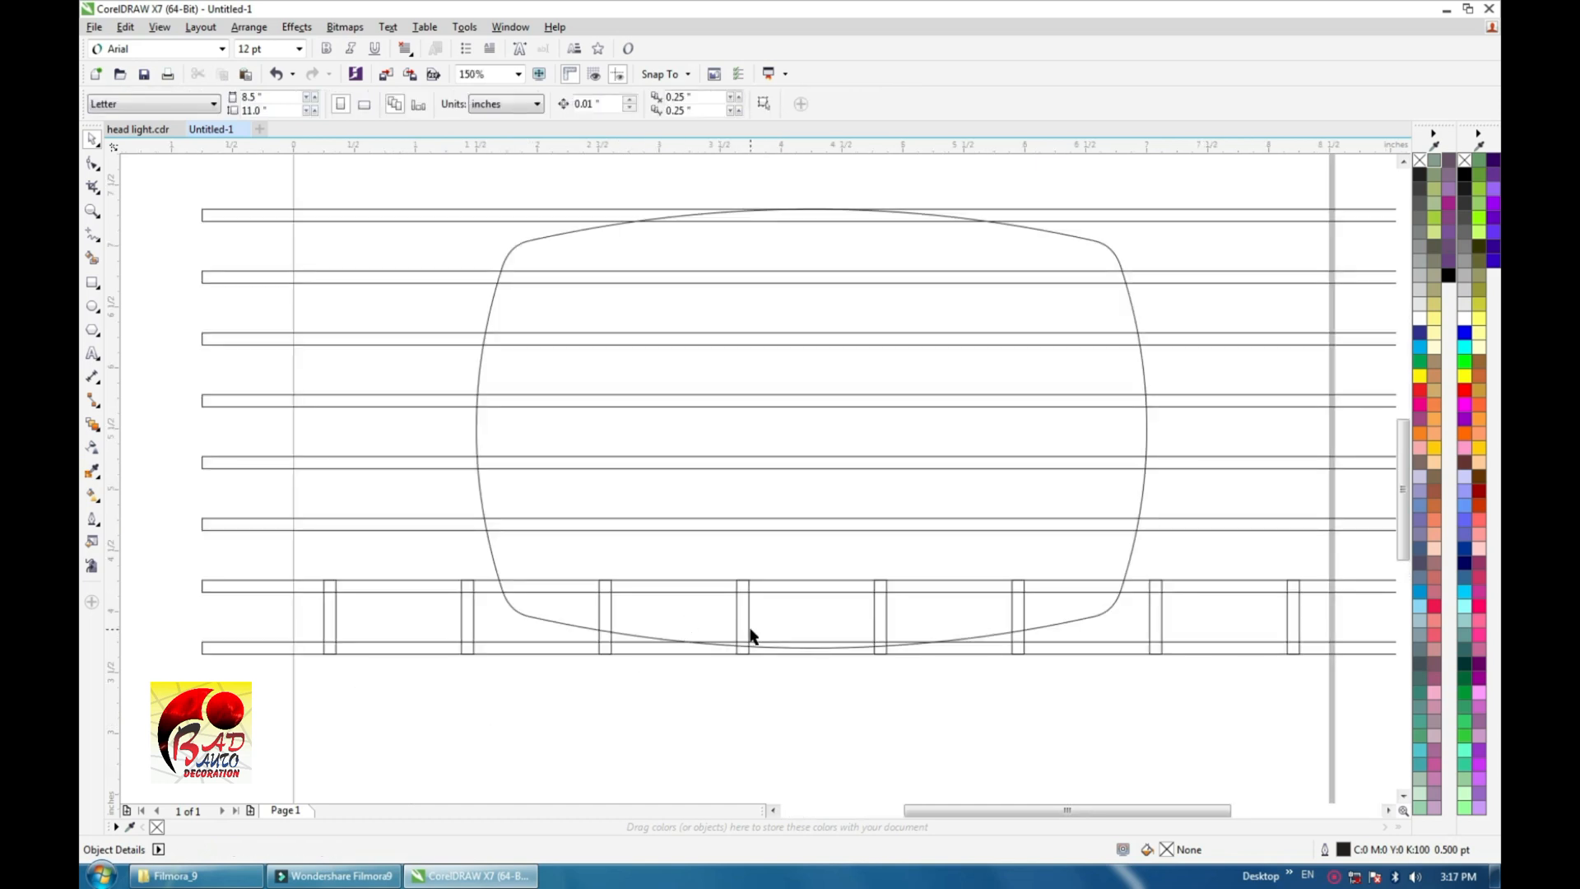
drag(750, 636, 815, 556)
scroll(816, 555, up, 3)
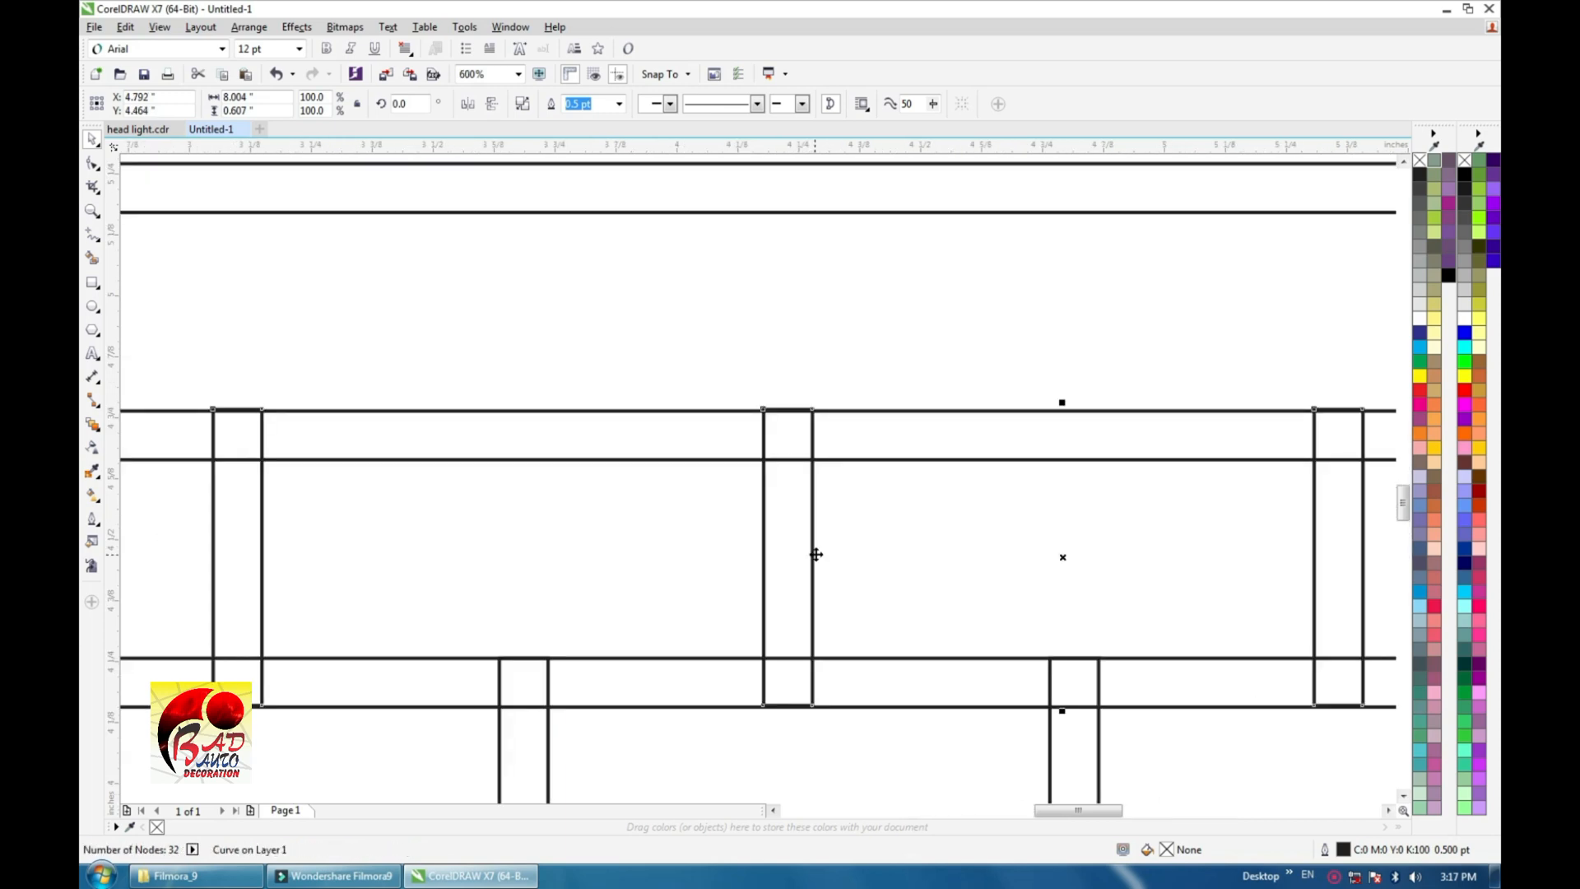
scroll(815, 555, up, 2)
scroll(779, 404, down, 2)
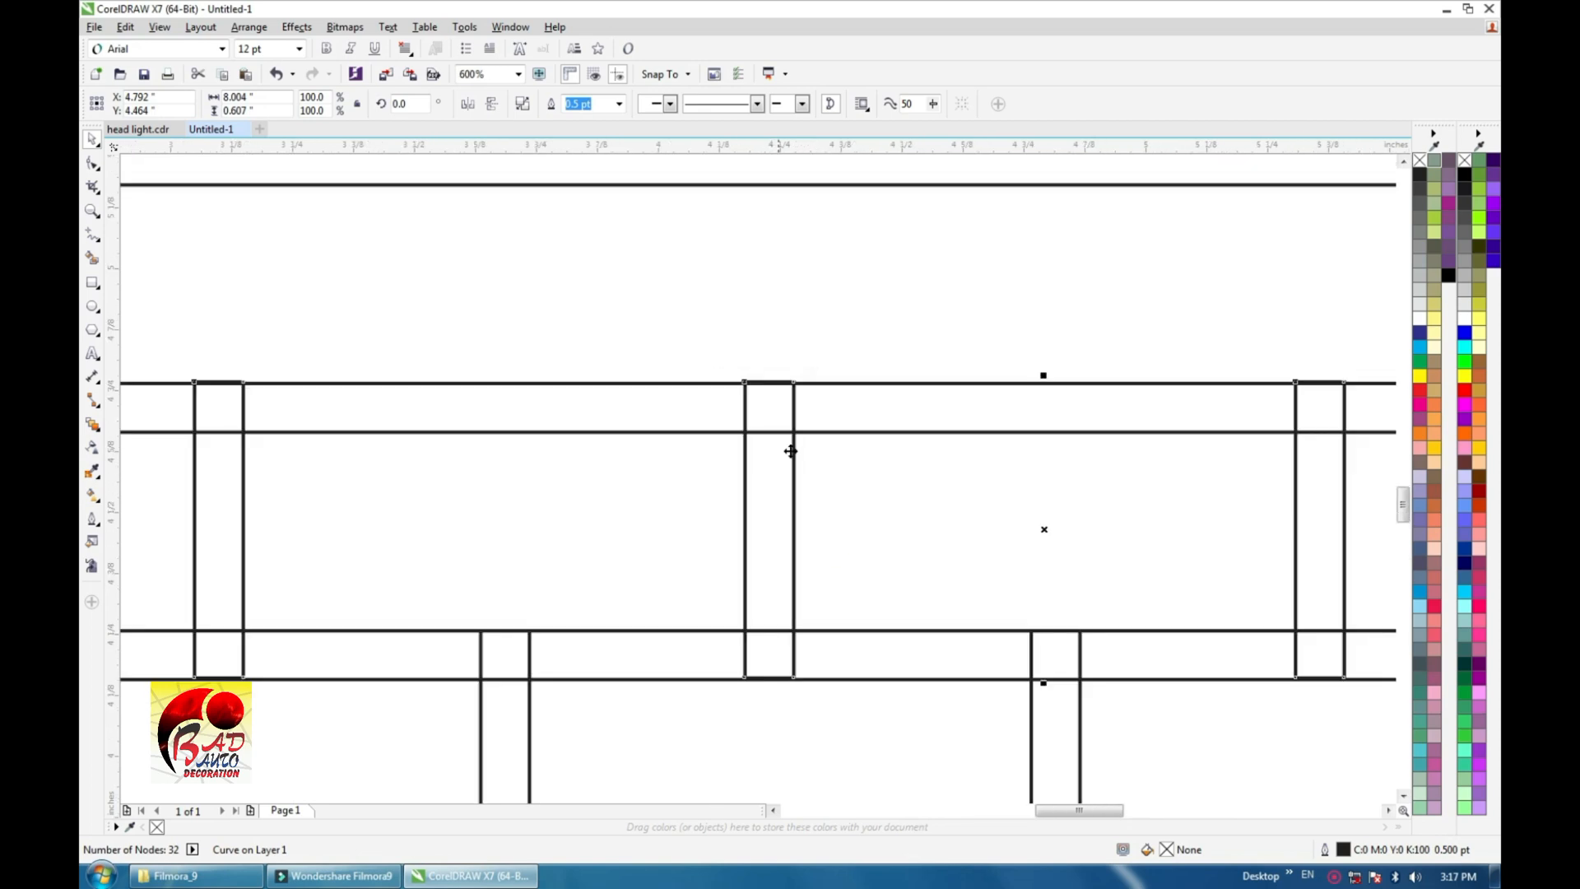
Shorten the staggered row from both ends to about 0.543 inches high, keeping its ends inside the adjoining horizontal bars
scroll(818, 563, right, 1)
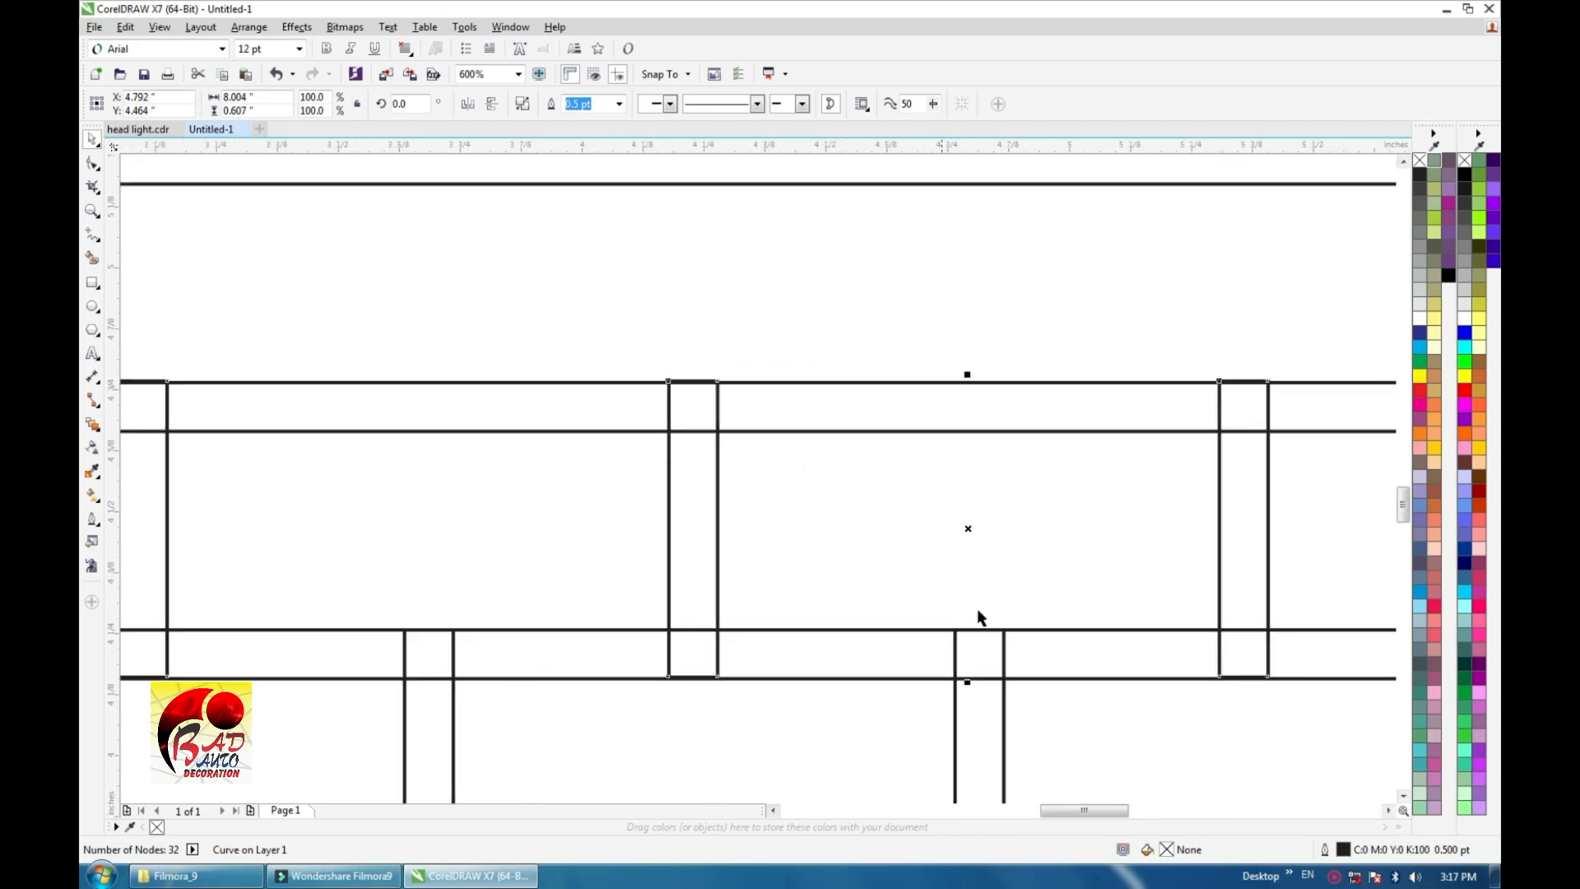
scroll(970, 713, up, 2)
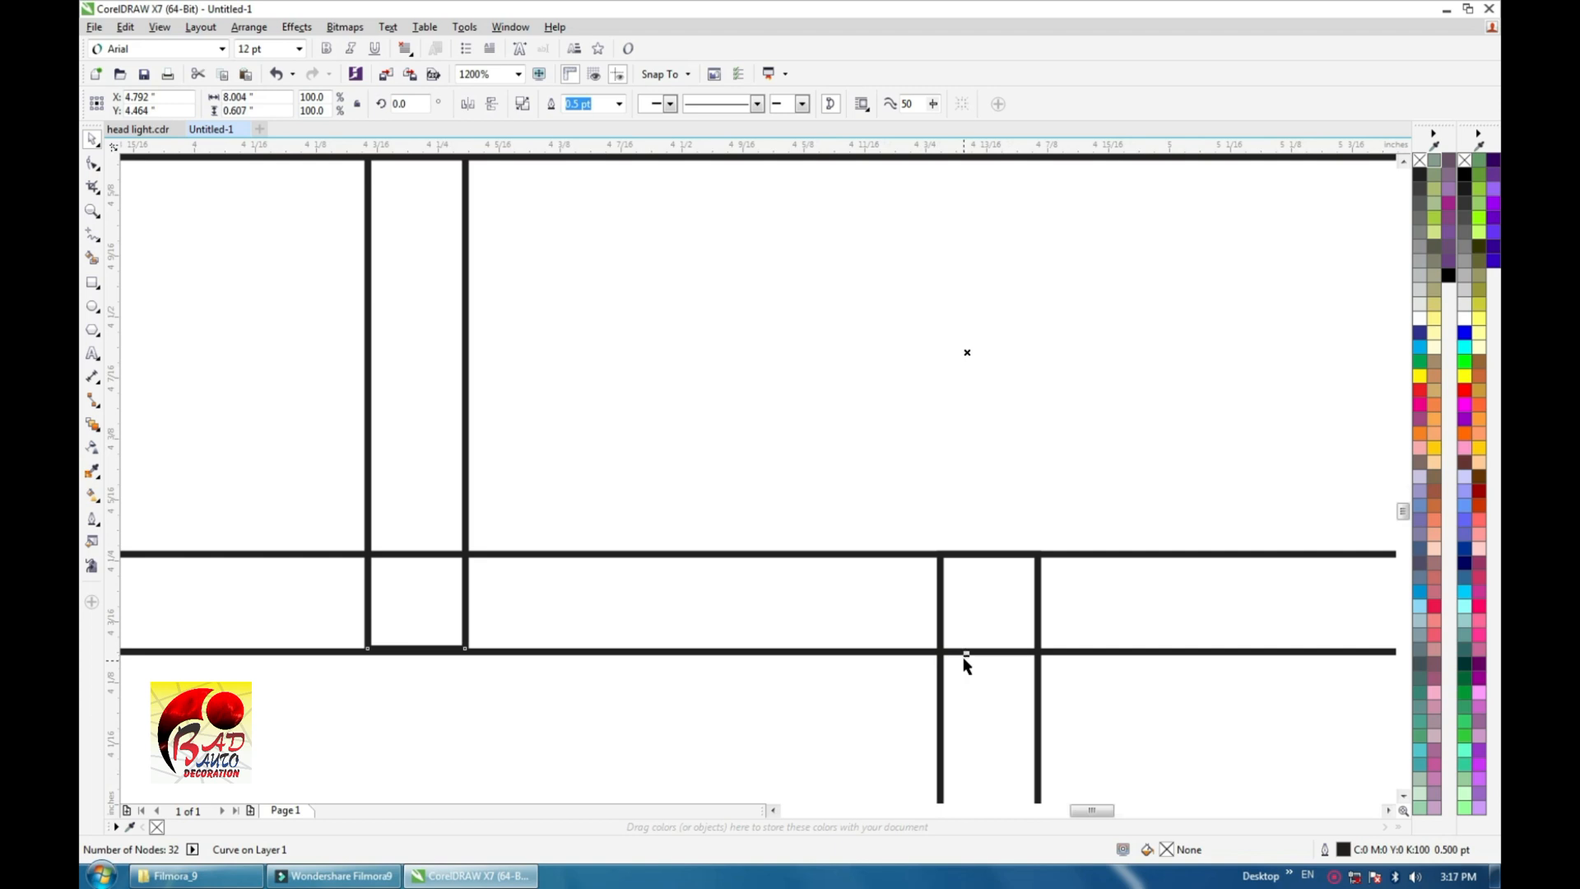
drag(965, 656, 967, 631)
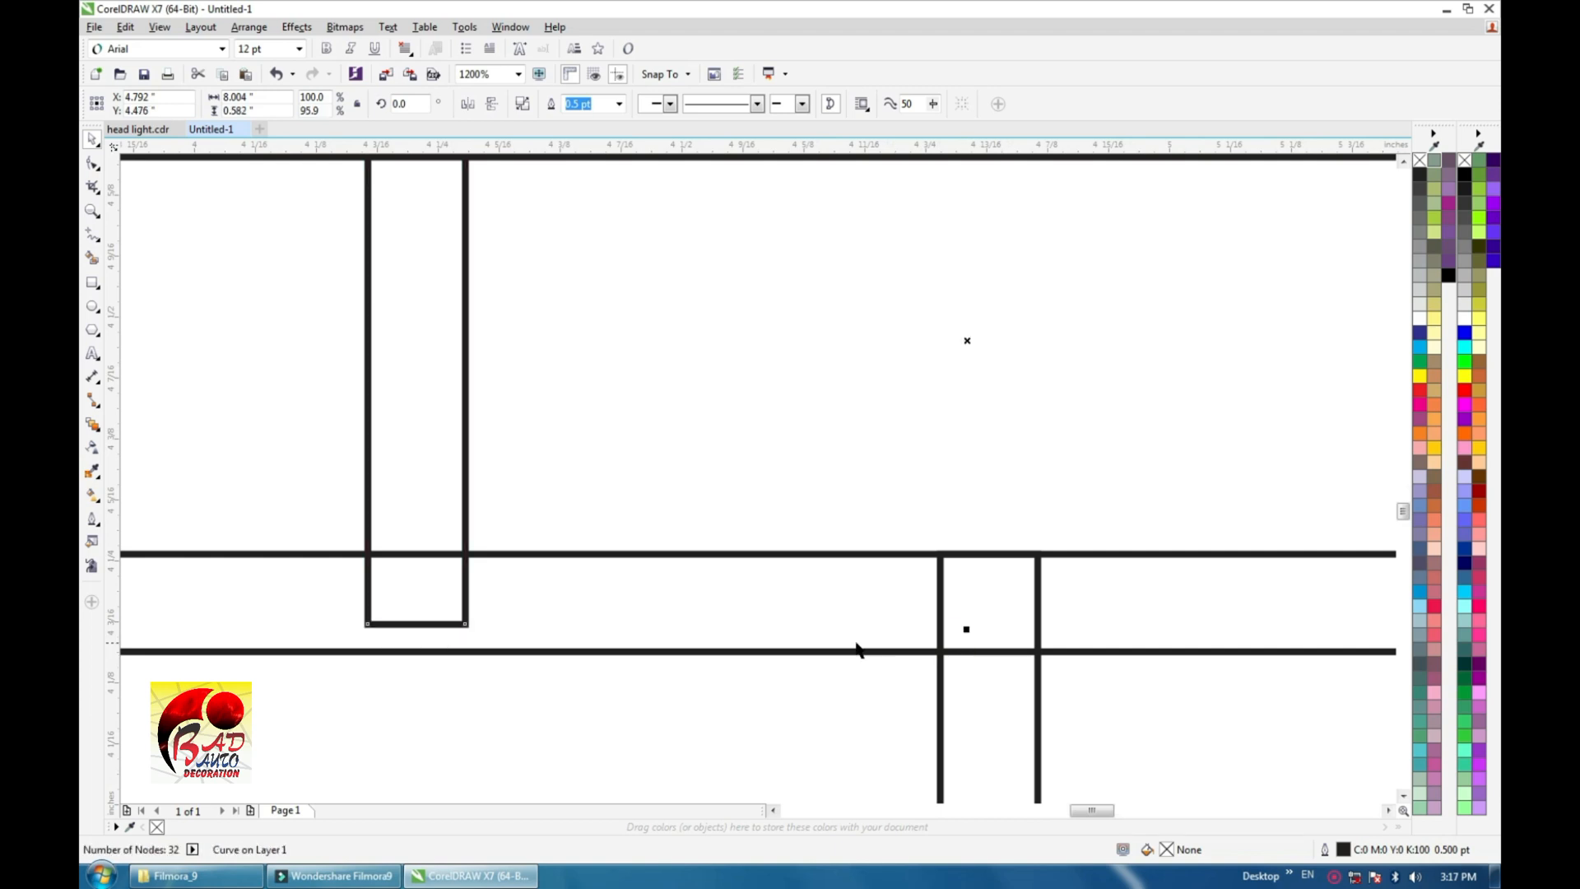
scroll(851, 647, down, 2)
scroll(878, 545, up, 2)
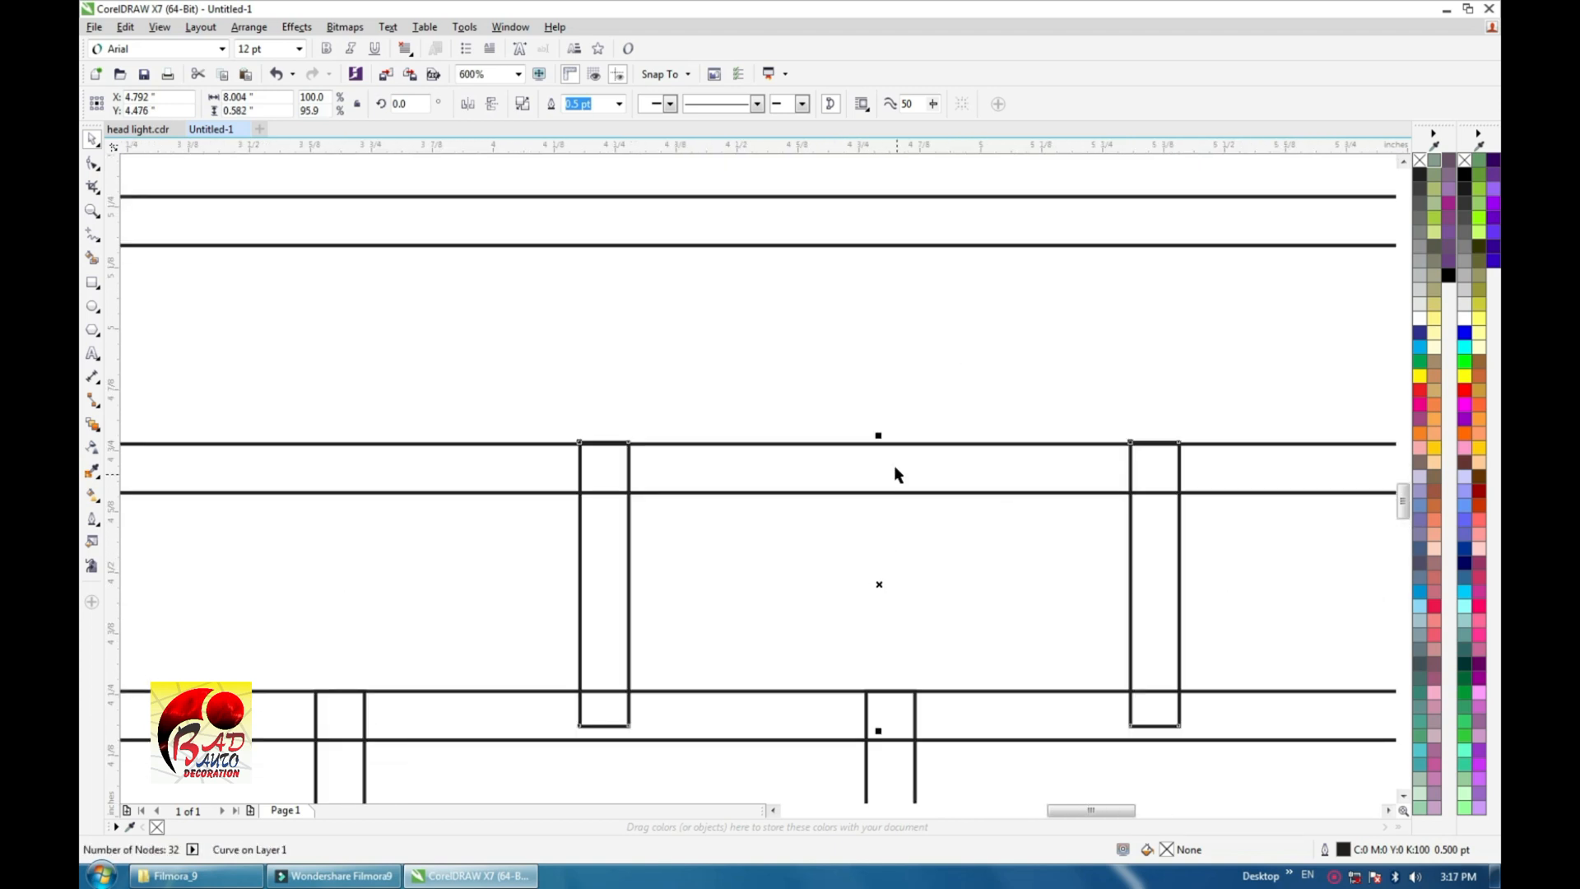
drag(879, 434, 879, 452)
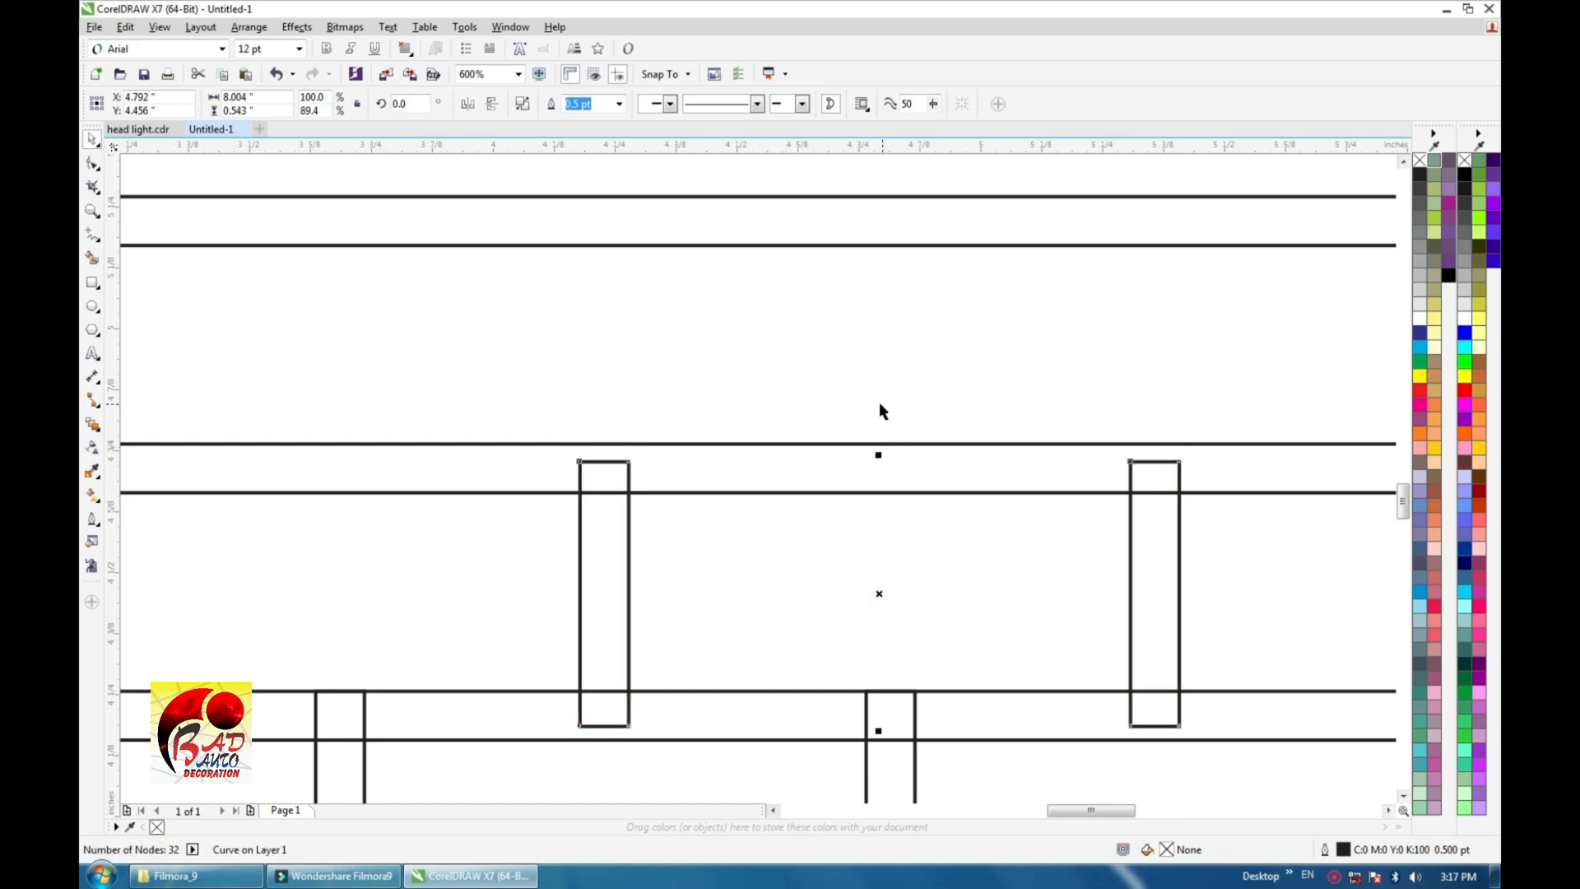
Duplicate the shortened staggered row 1.023 inches straight up into the fourth gap from the bottom
scroll(878, 413, down, 4)
scroll(755, 549, down, 2)
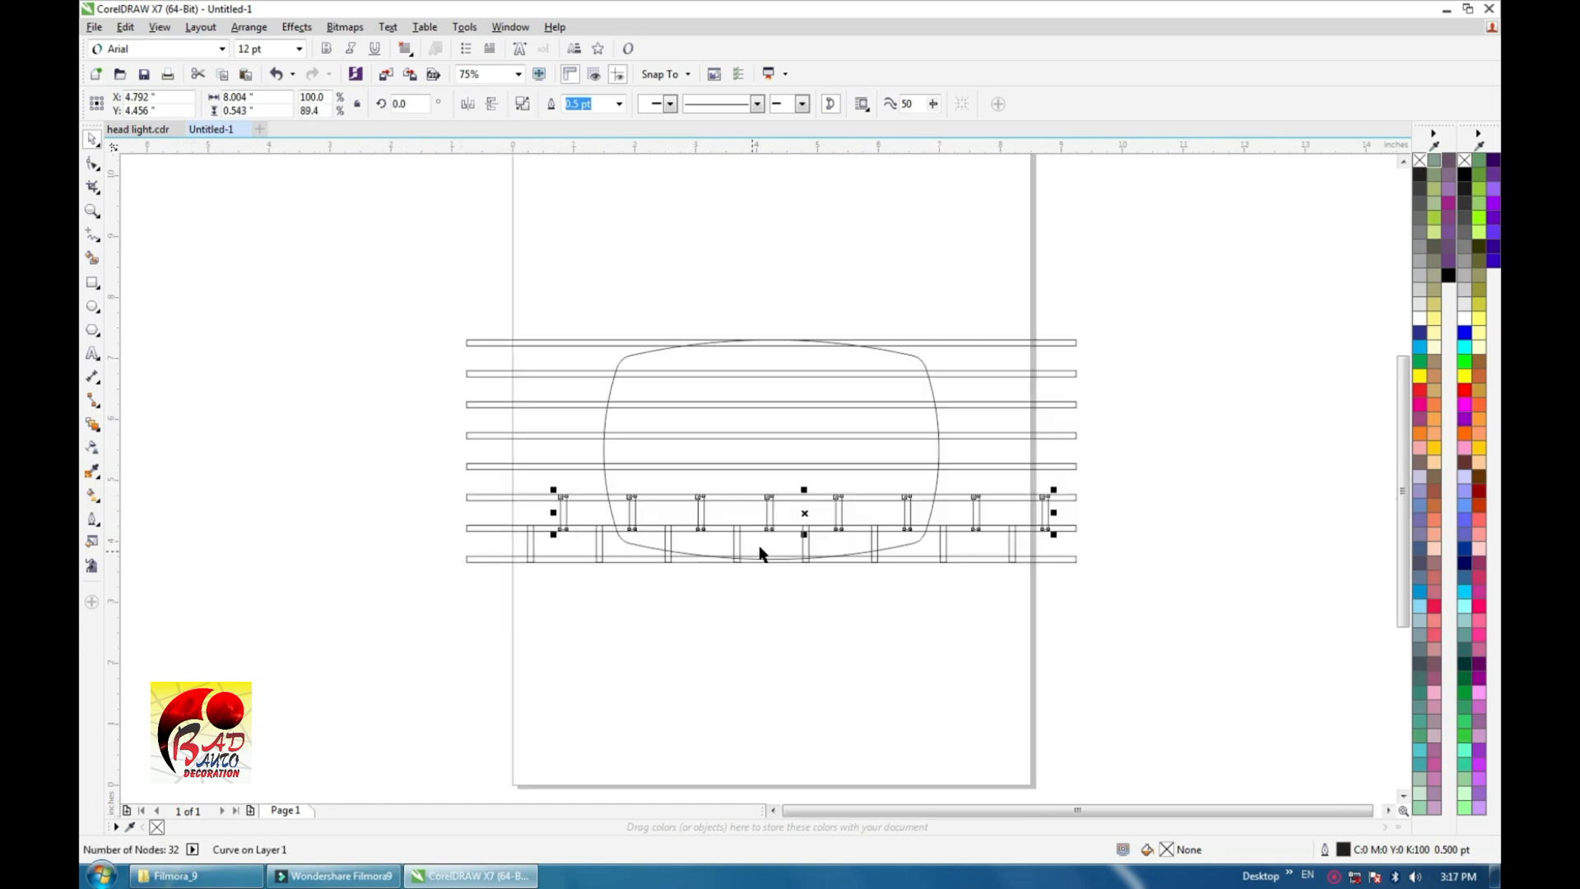
scroll(791, 515, up, 2)
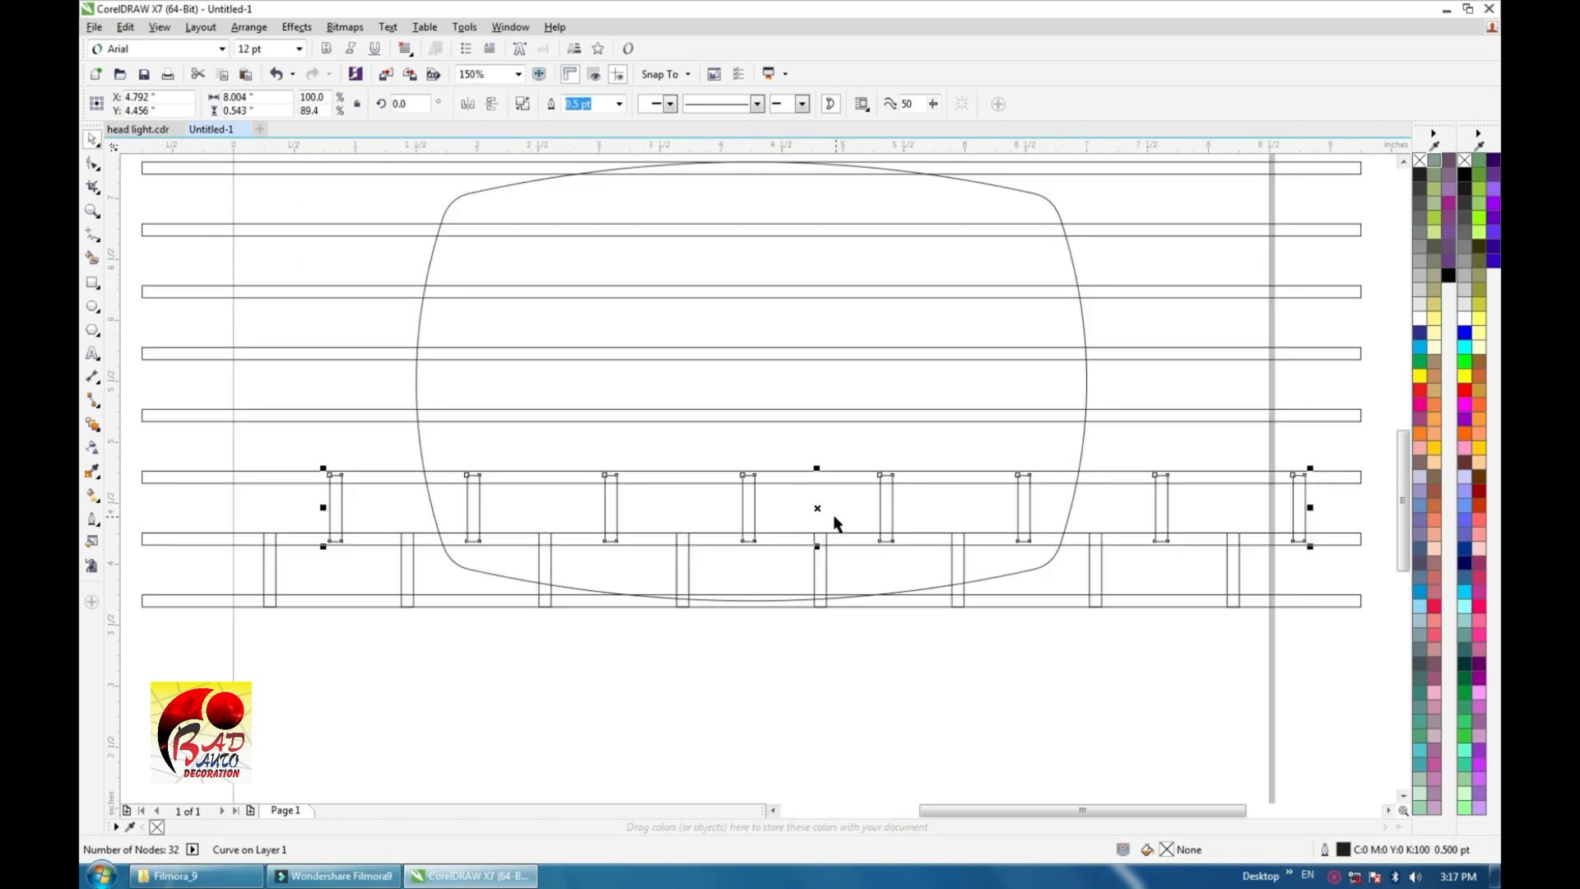
click(817, 510)
click(818, 508)
drag(819, 507, 854, 385)
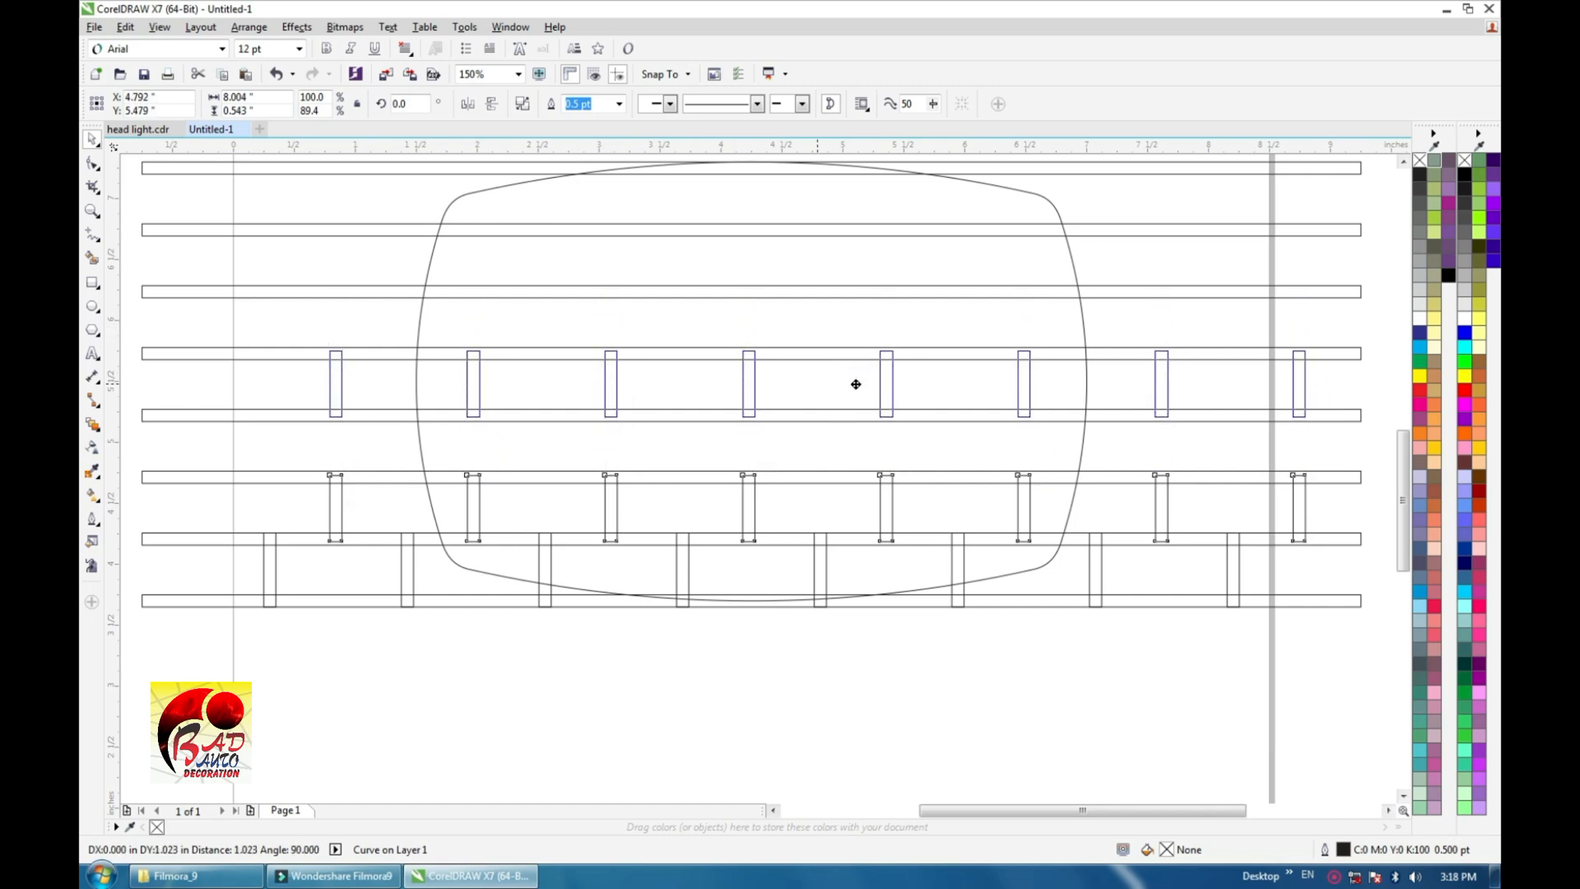
click(820, 382)
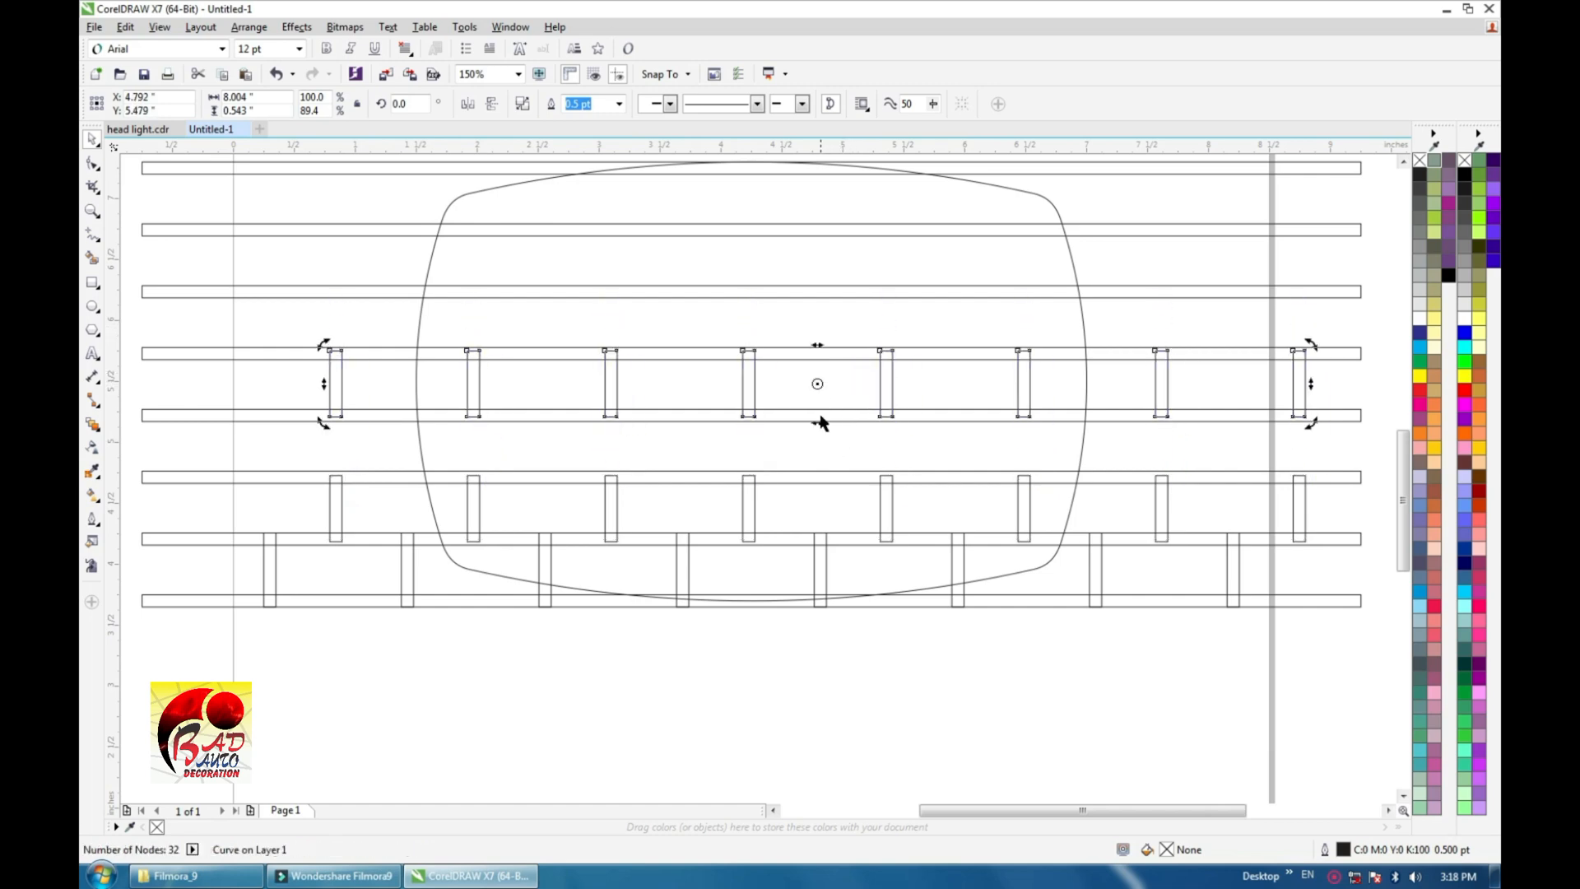
Repeat the last duplication once to place another staggered row in the sixth gap from the bottom
scroll(864, 461, down, 3)
scroll(768, 430, up, 3)
key(ctrl+r)
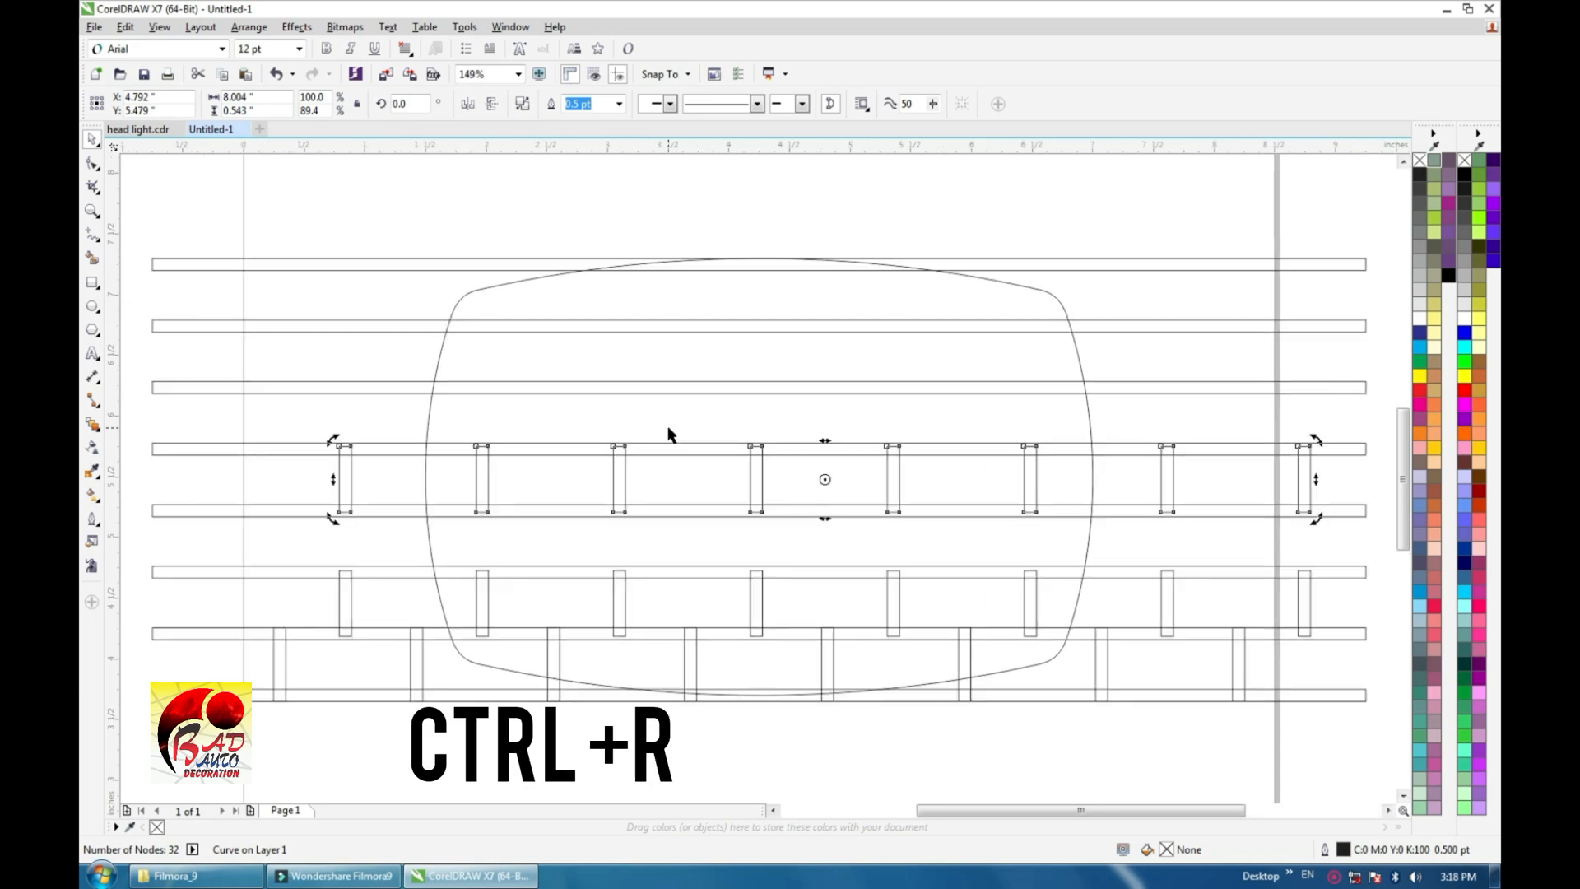
key(ctrl+r)
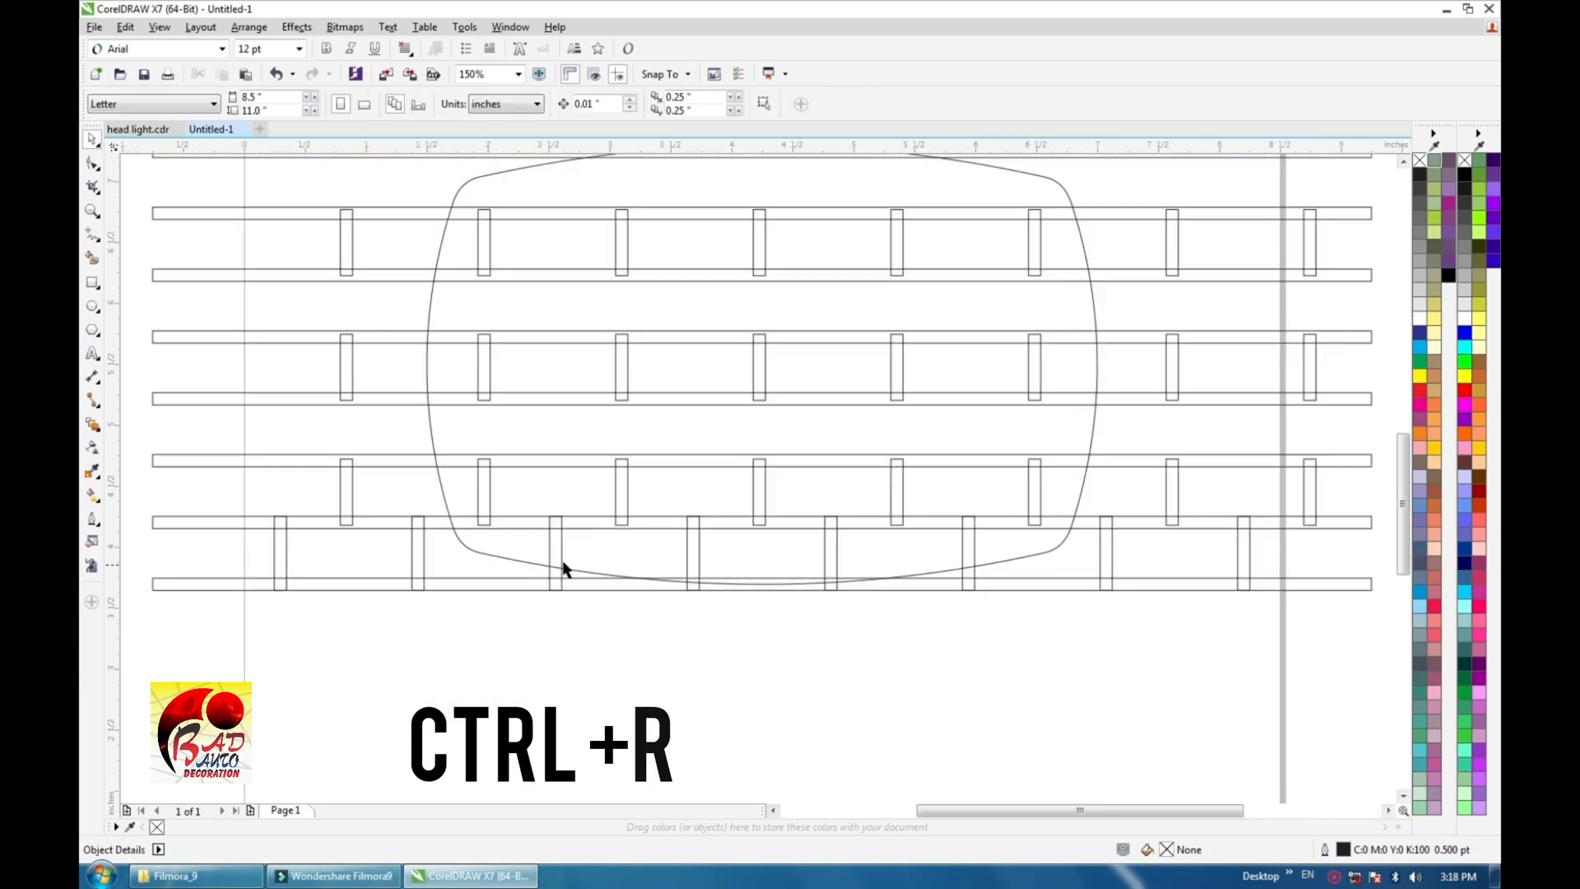
Duplicate the lowest row of vertical rectangles about 1.02 inches straight up into the third gap from the bottom
click(563, 563)
drag(764, 554, 773, 433)
scroll(833, 434, up, 2)
click(833, 434)
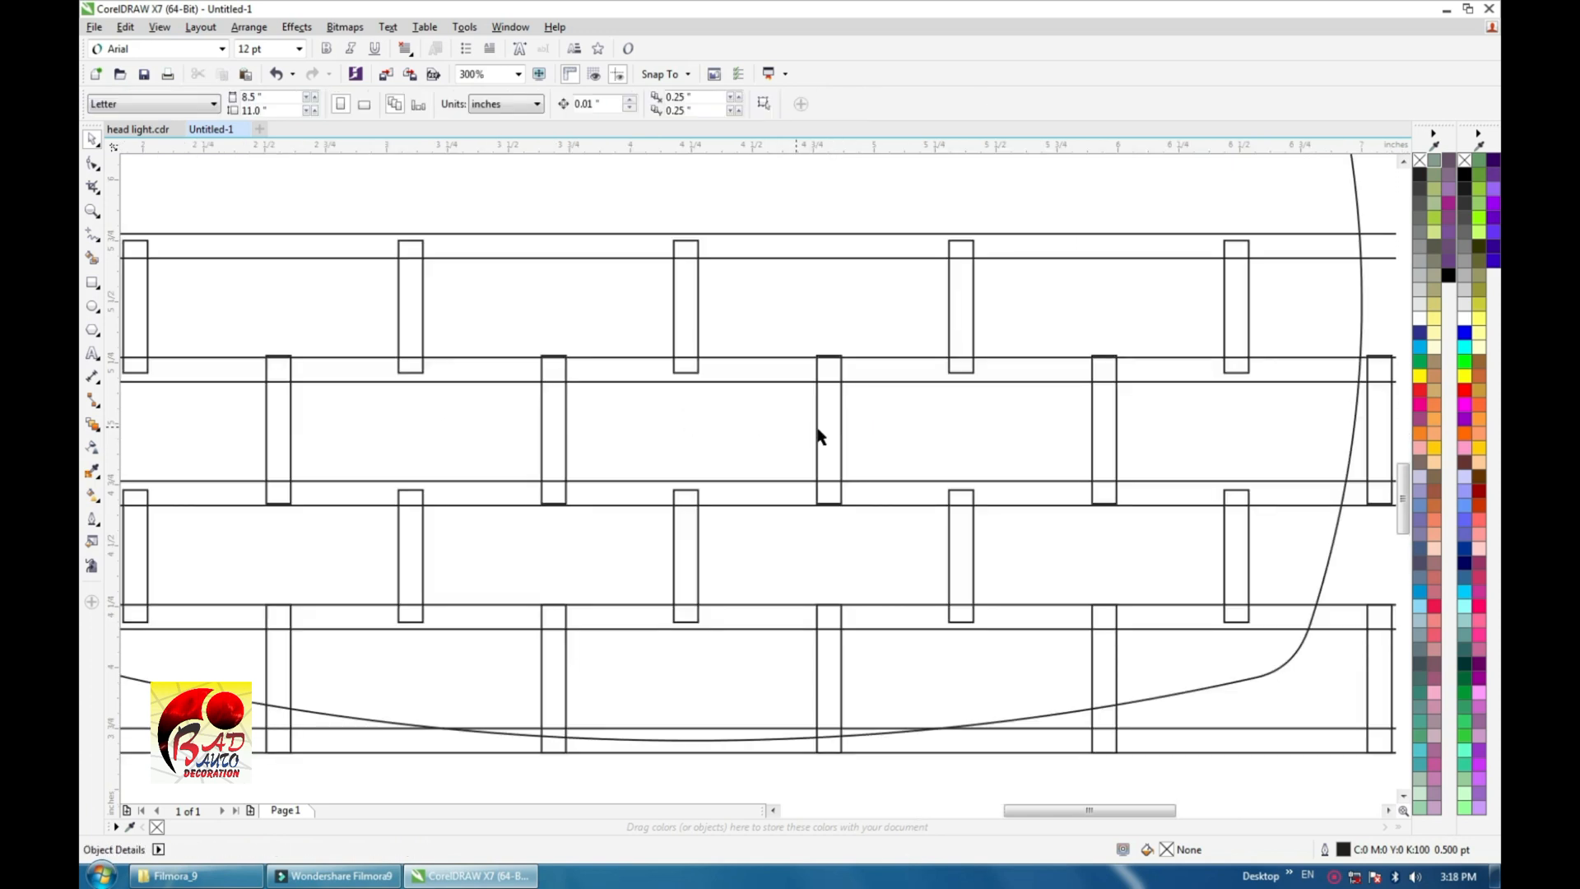
Shorten the row in the third gap from both ends to about 0.528 inches high, keeping its ends inside the horizontal bars
click(816, 434)
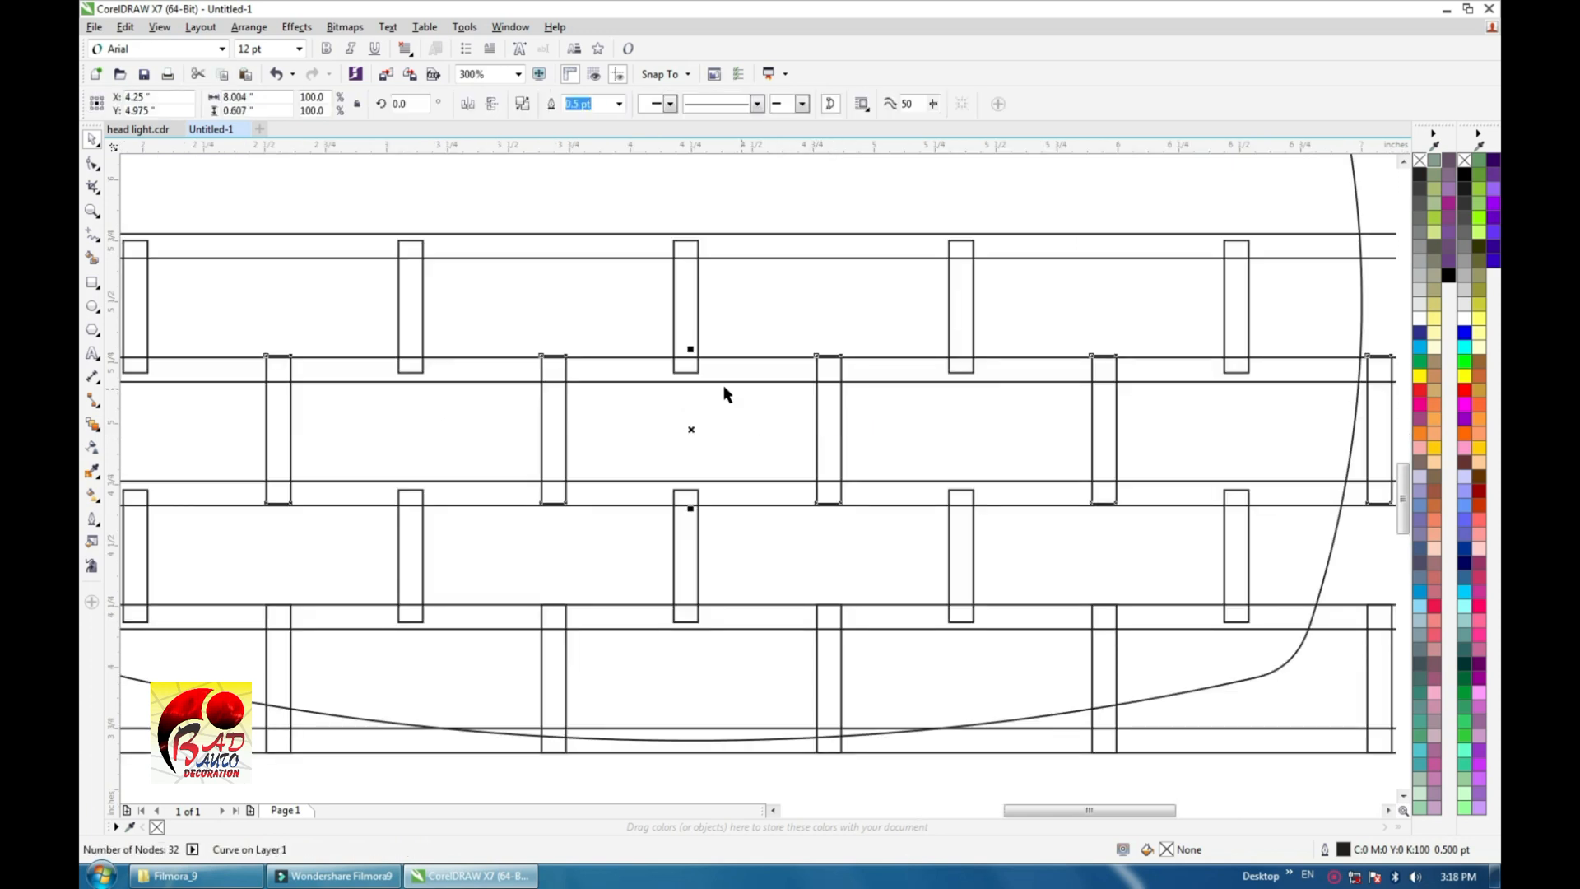
scroll(678, 377, up, 2)
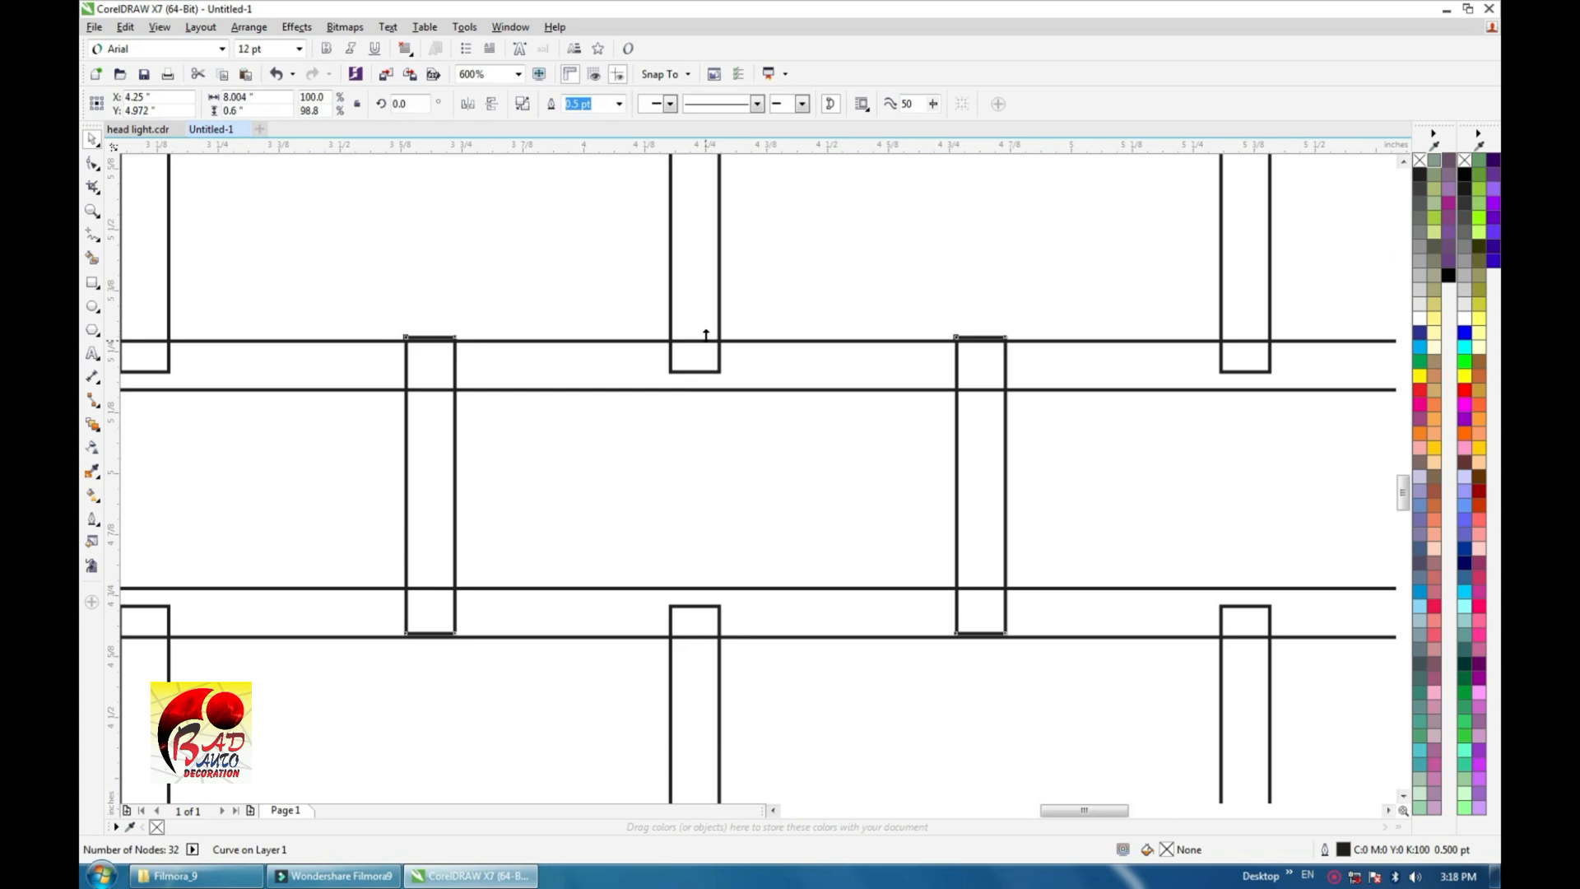
drag(705, 331, 535, 362)
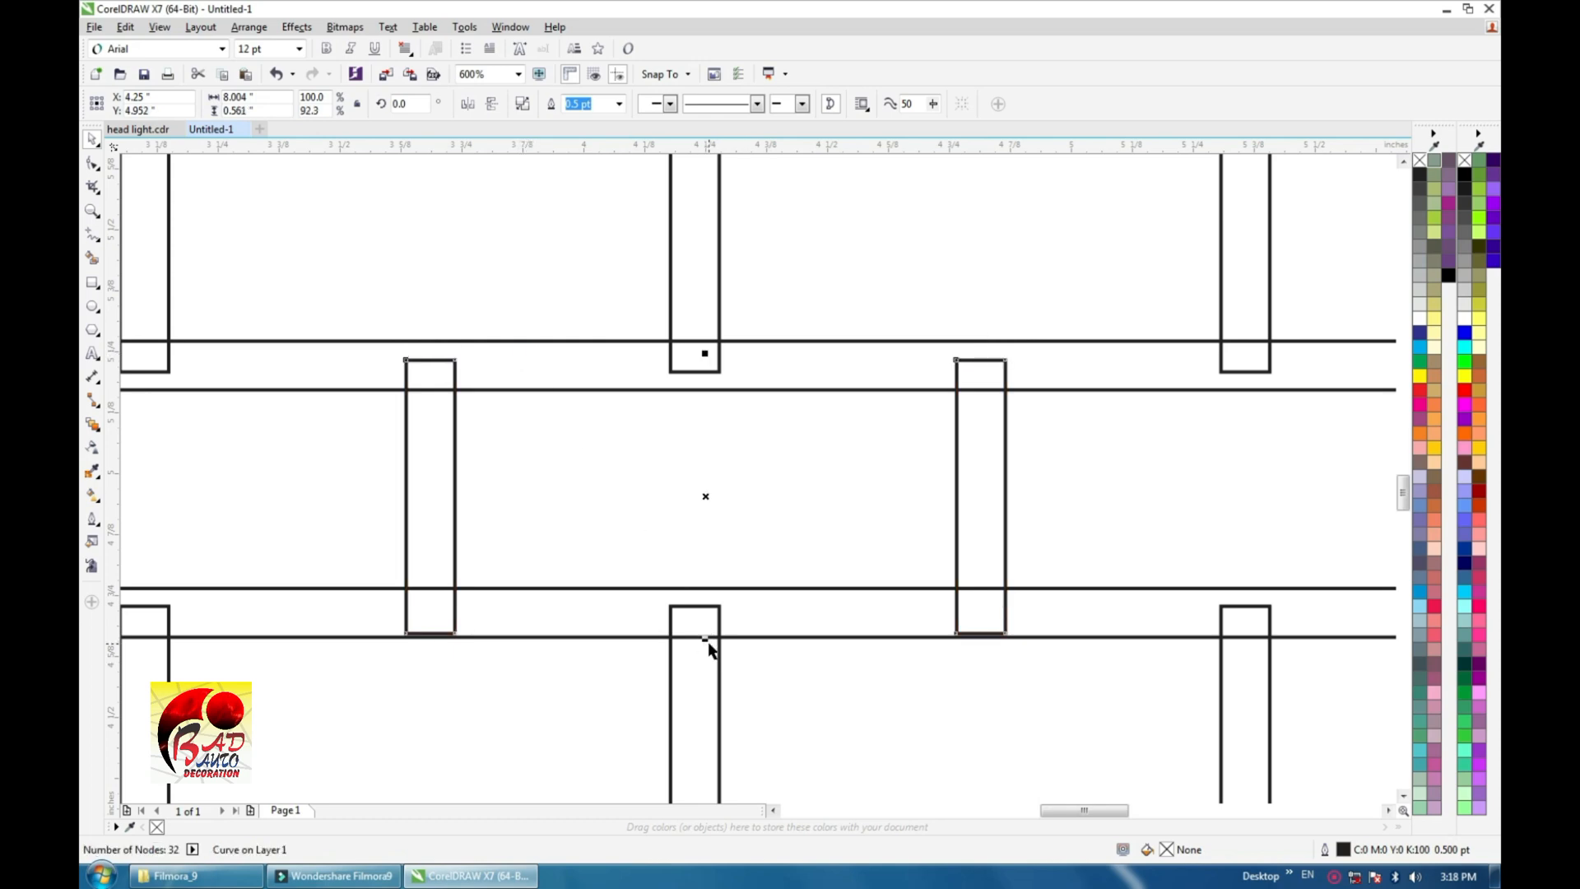
drag(708, 630, 710, 622)
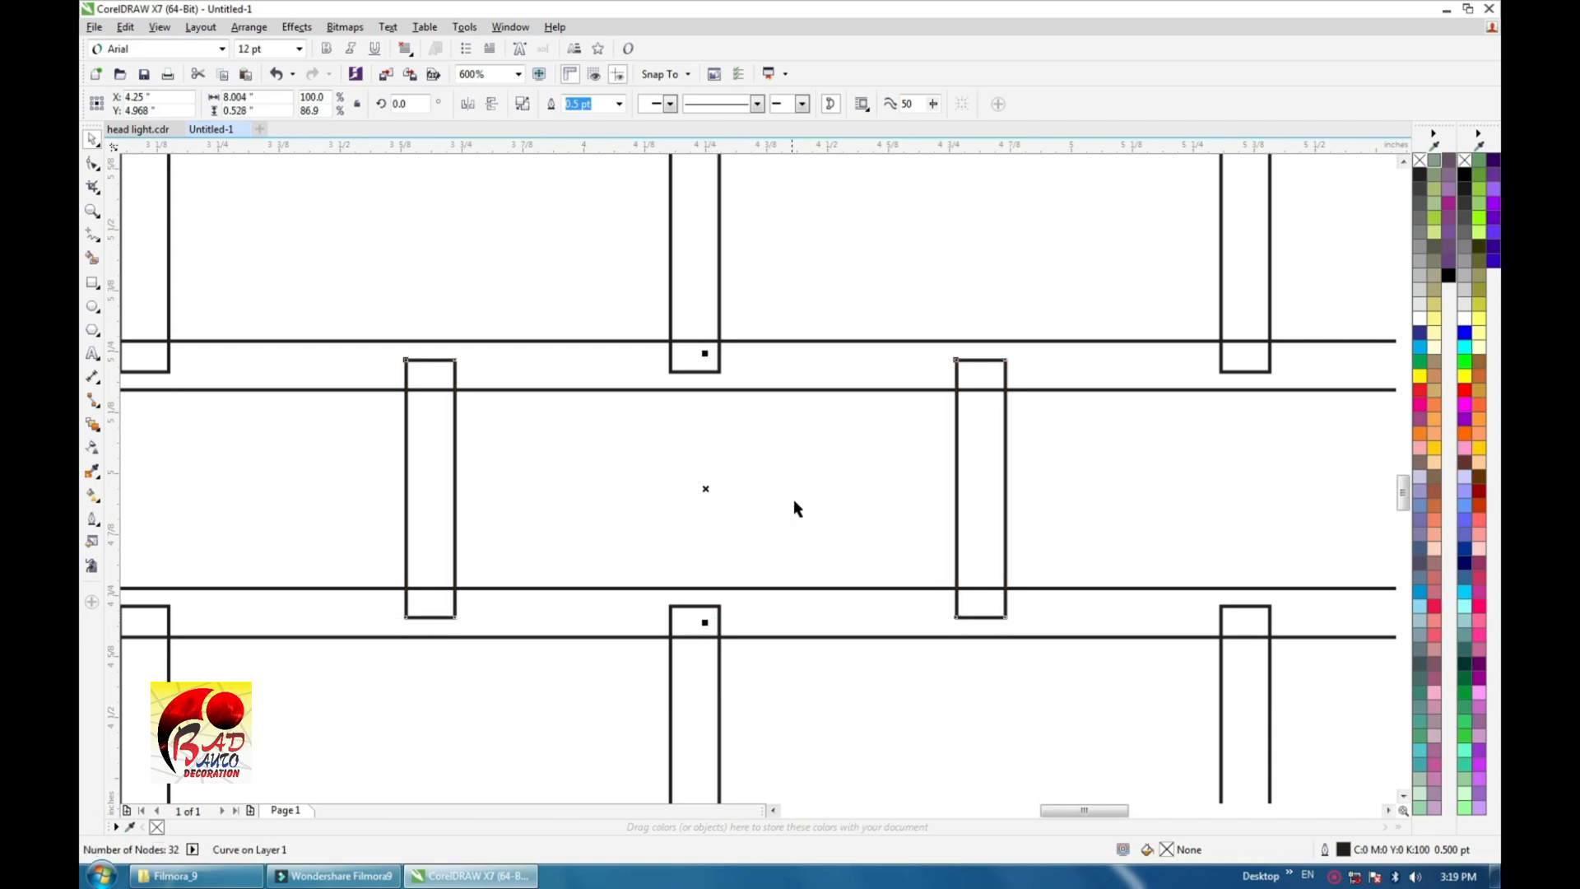
Duplicate the 0.528-inch-high row about 1.006 inches straight up and repeat once, filling the fifth and the uppermost gaps
scroll(800, 507, down, 2)
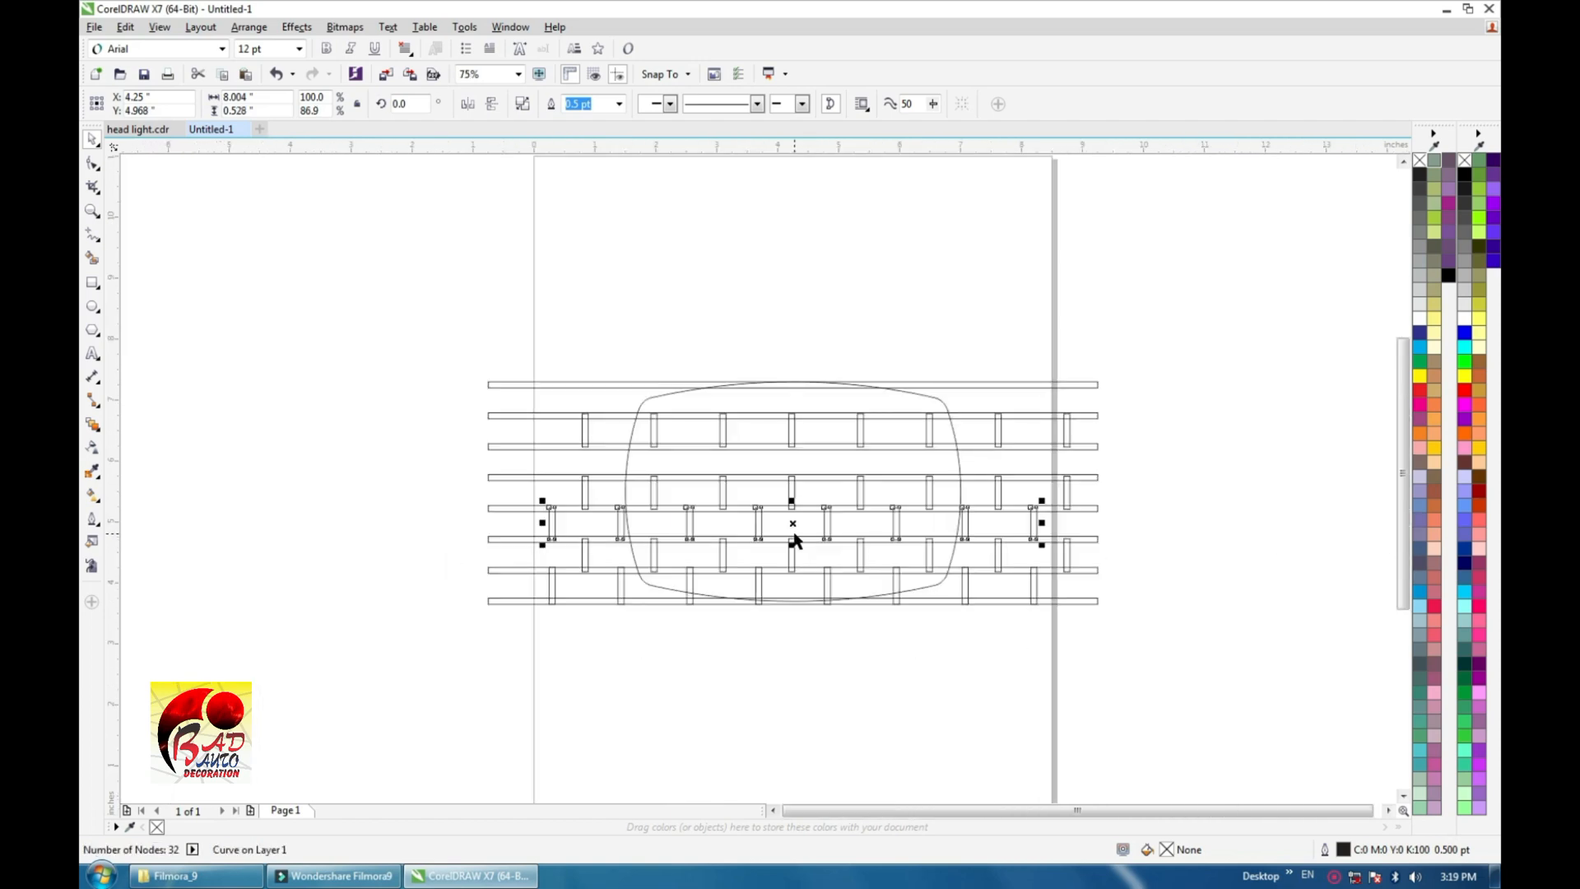
scroll(795, 539, up, 1)
drag(790, 517, 814, 394)
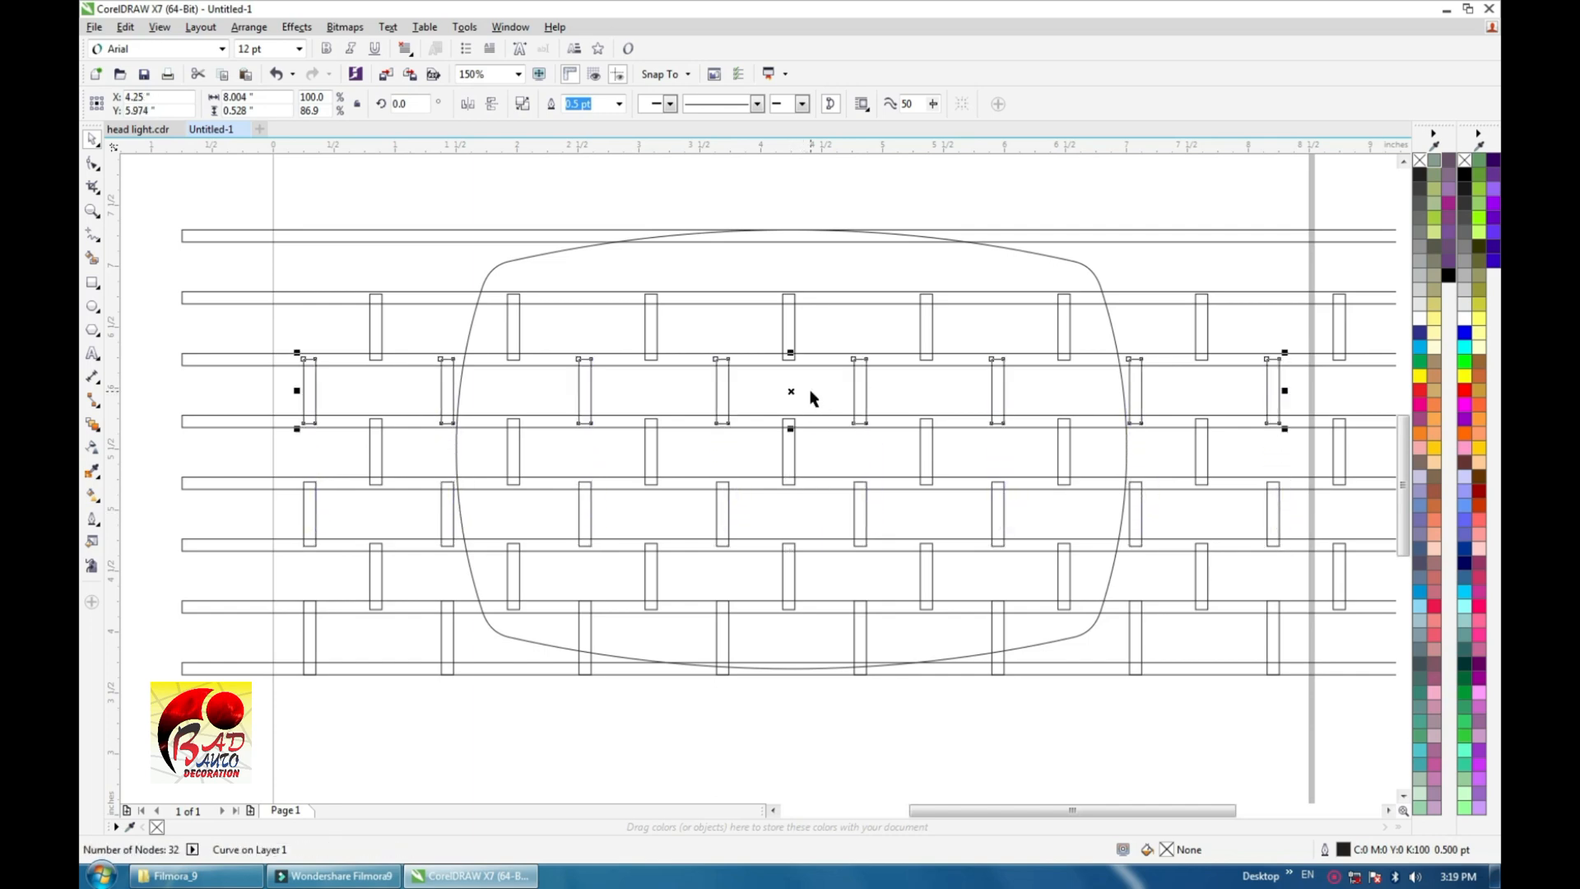
key(F3)
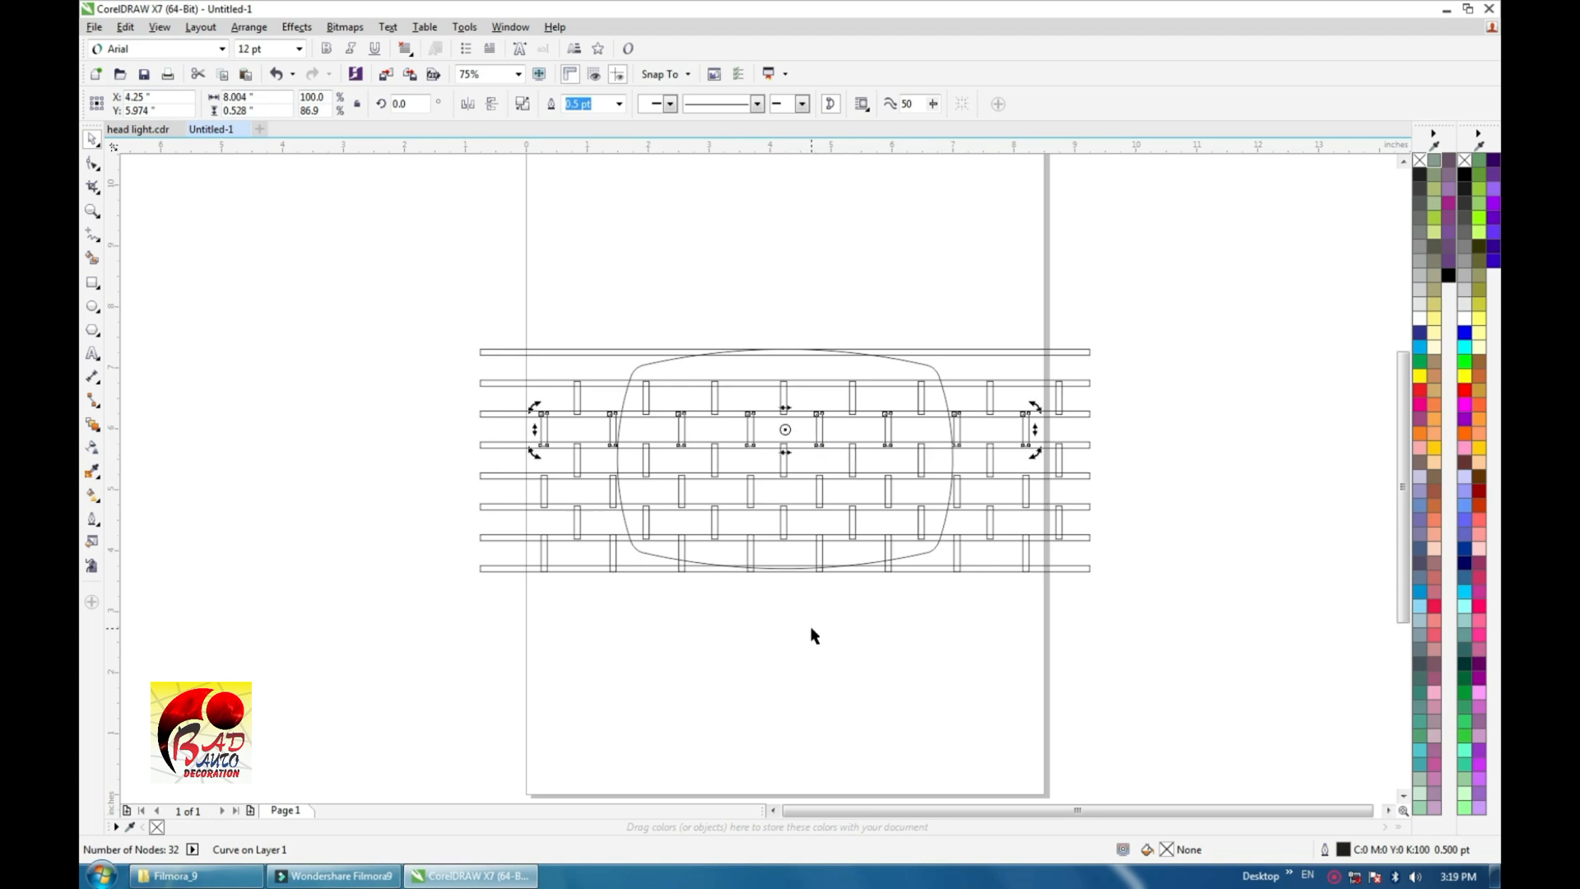
key(ctrl+r)
click(625, 655)
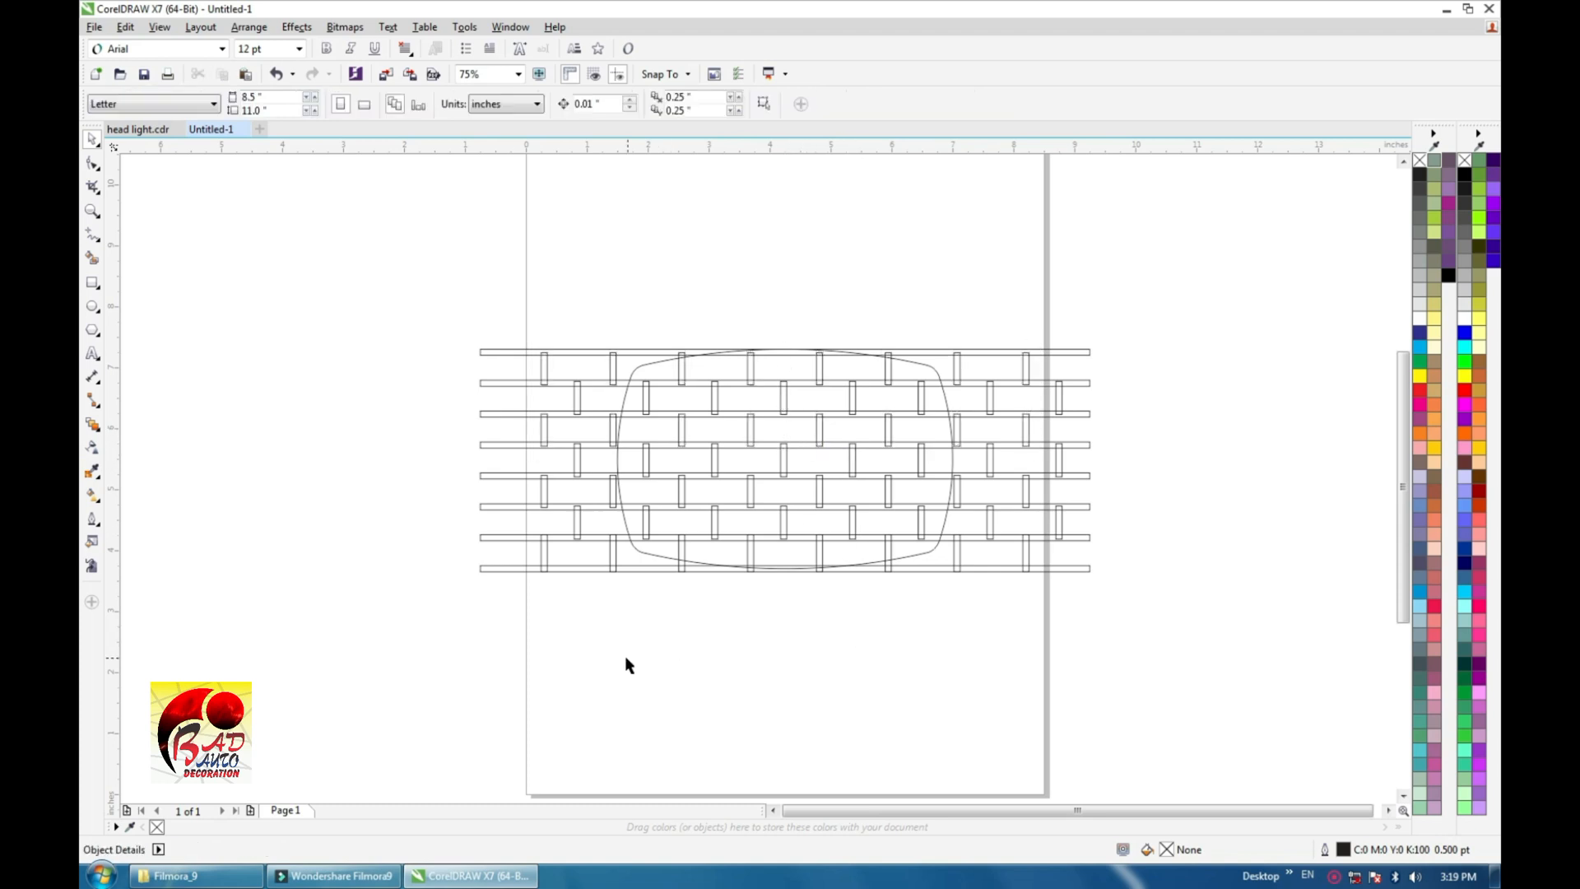
Lock the rounded headlight outline in place
click(925, 367)
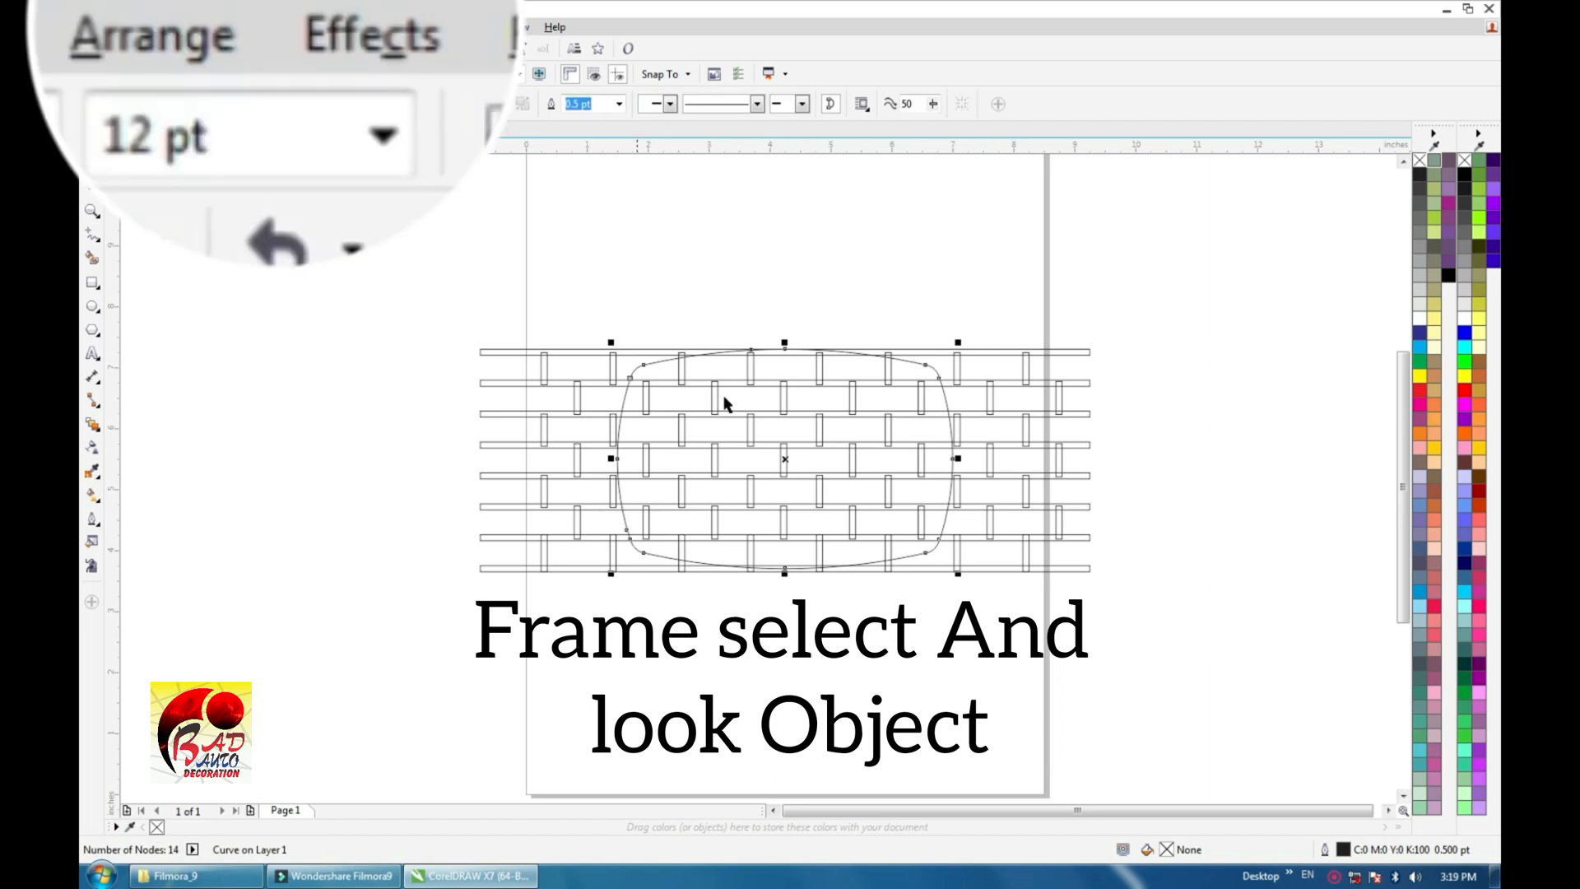
click(160, 39)
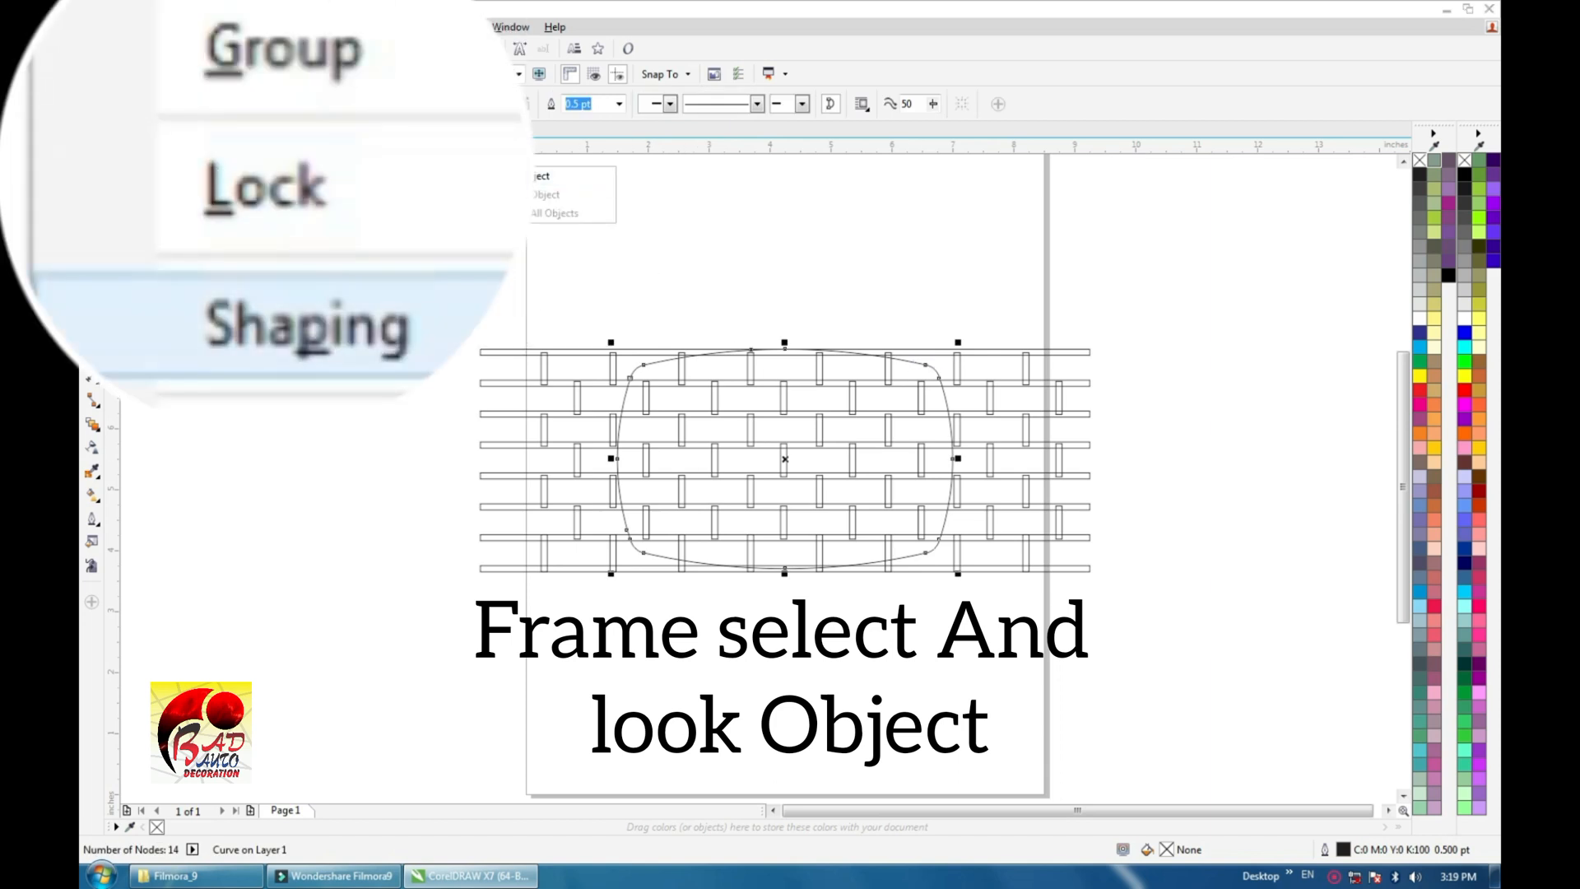
mouse_move(271, 178)
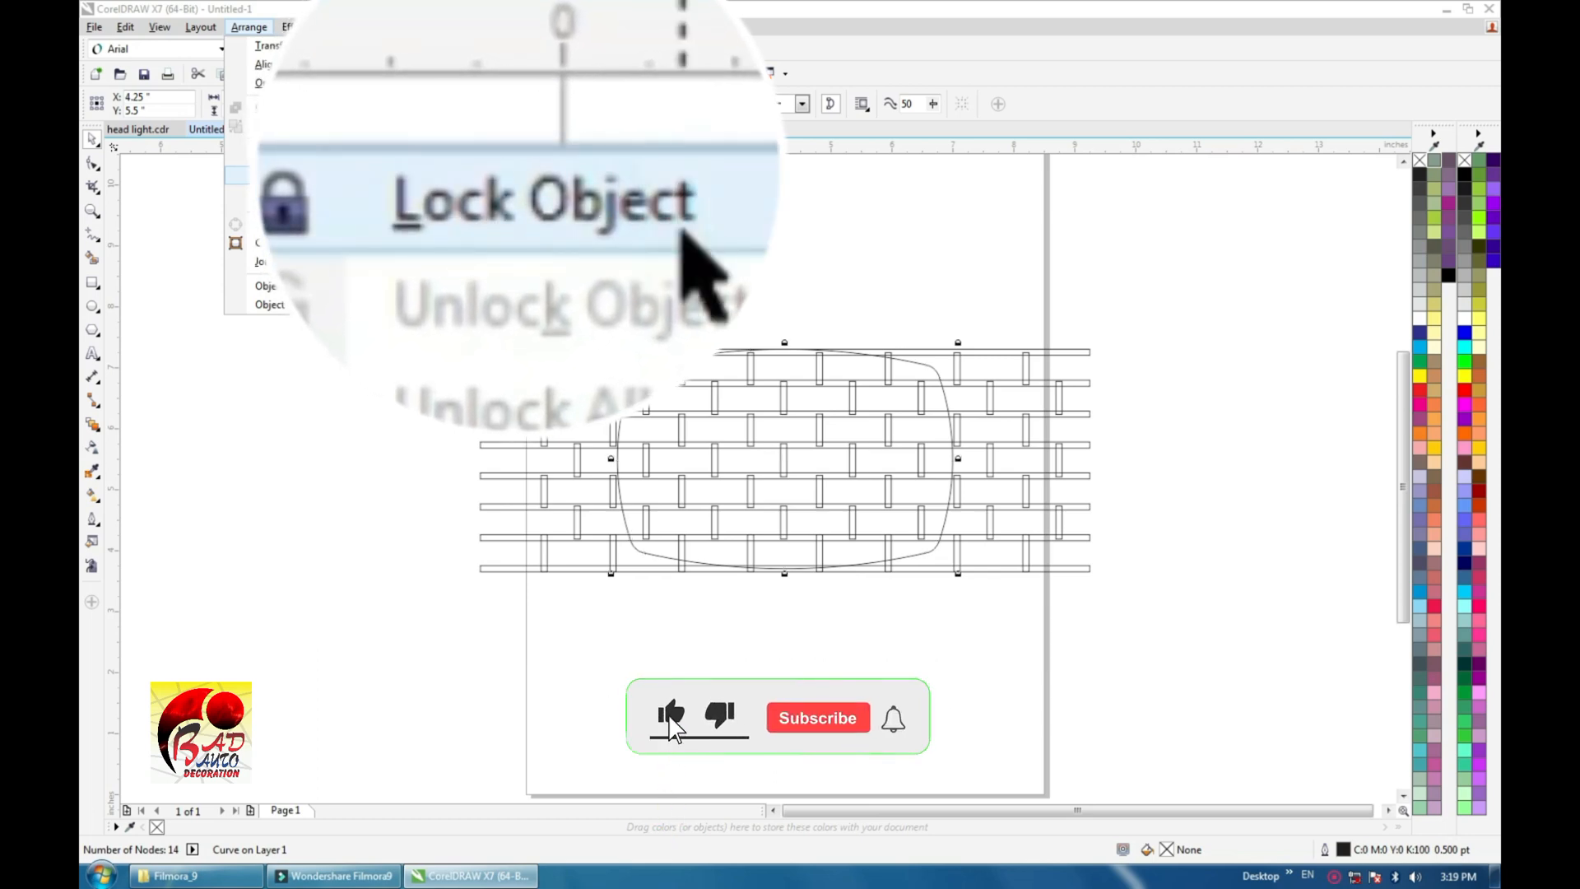
click(547, 180)
Weld all the horizontal and vertical bars into a single brick-pattern curve, leaving out the locked outline
drag(400, 277, 1187, 666)
drag(1118, 252, 427, 632)
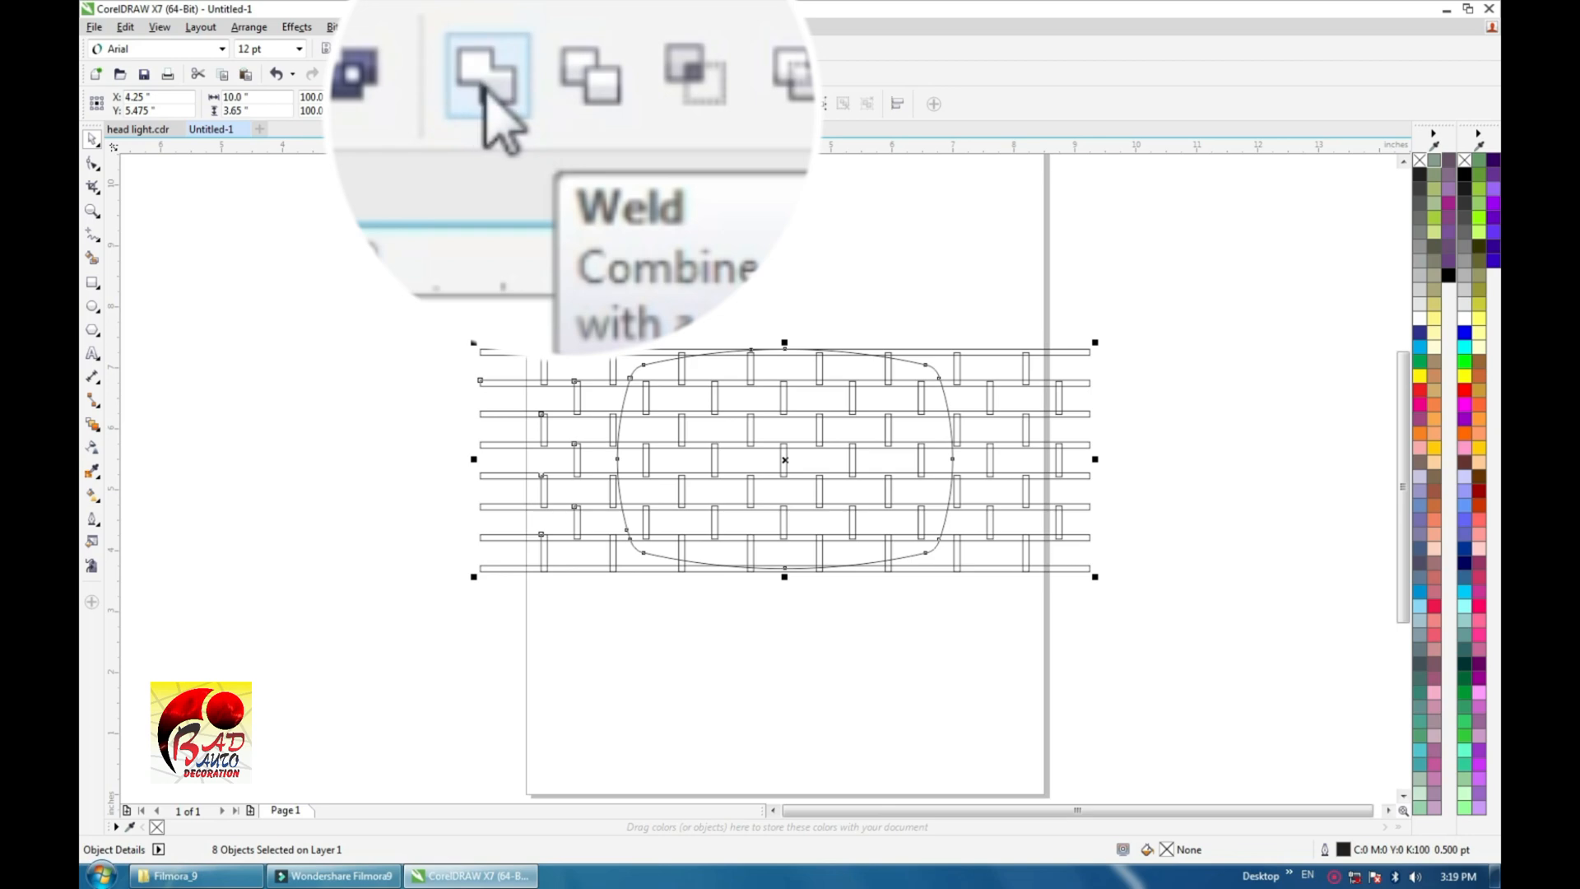
click(553, 104)
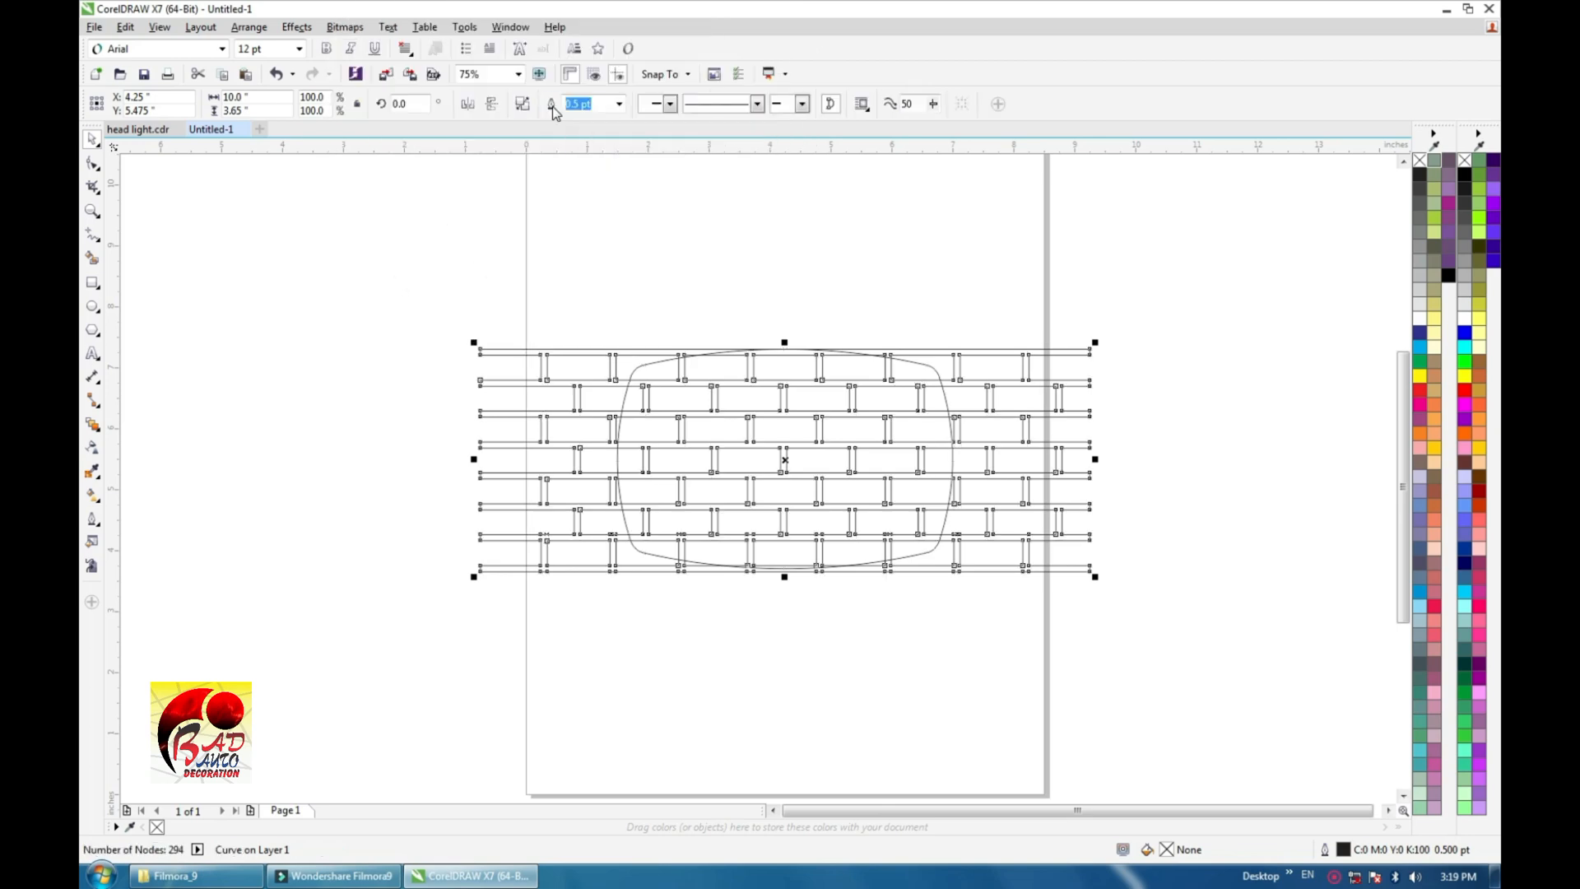
scroll(702, 460, up, 2)
scroll(663, 393, down, 1)
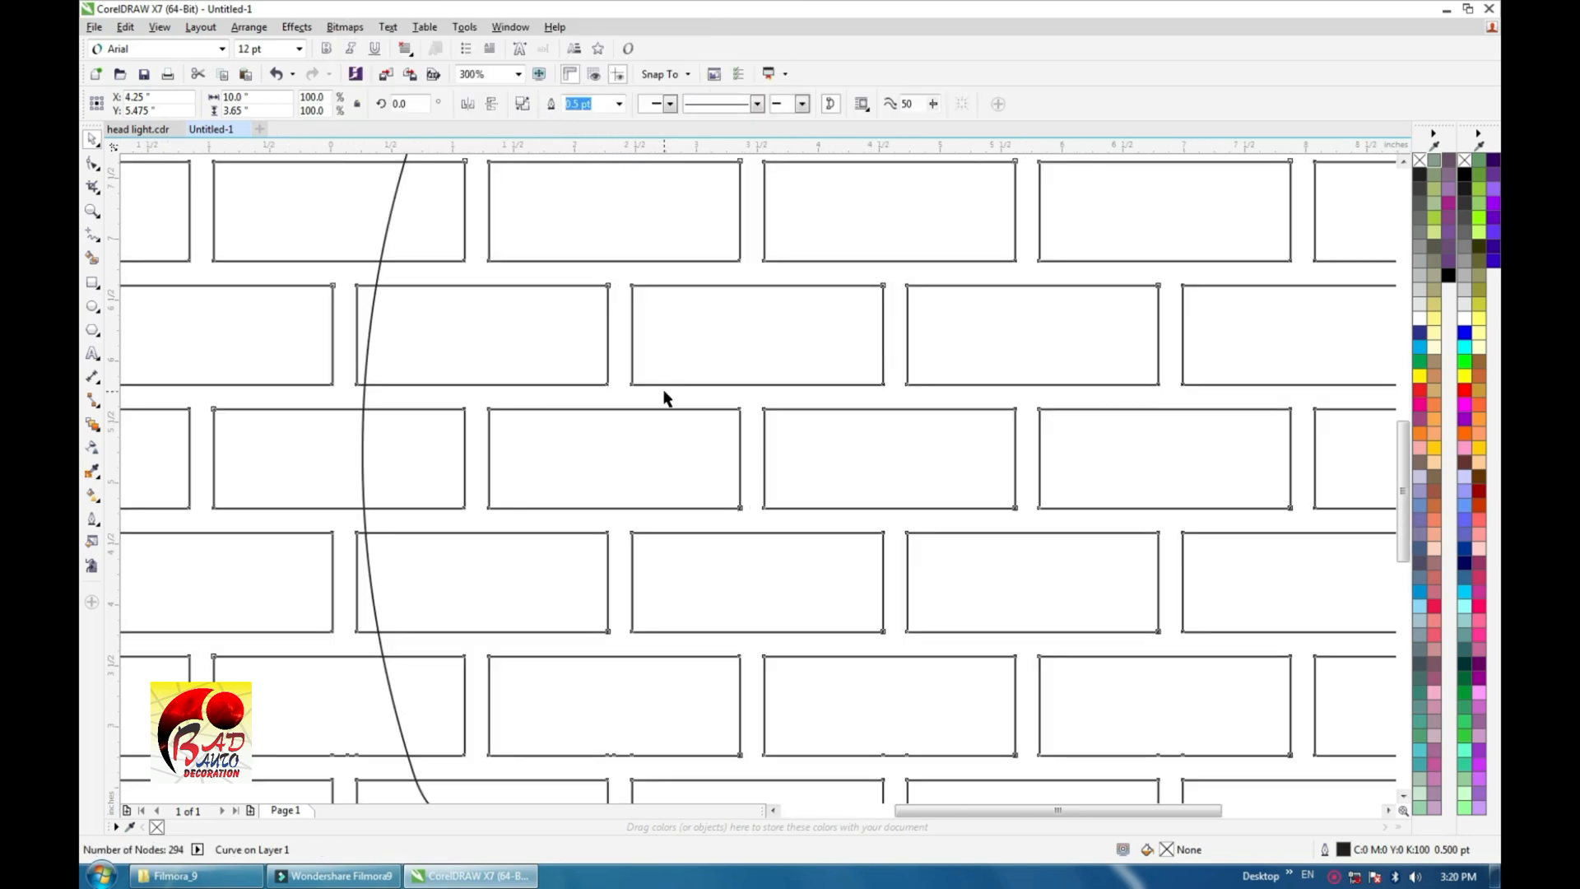
scroll(700, 646, up, 1)
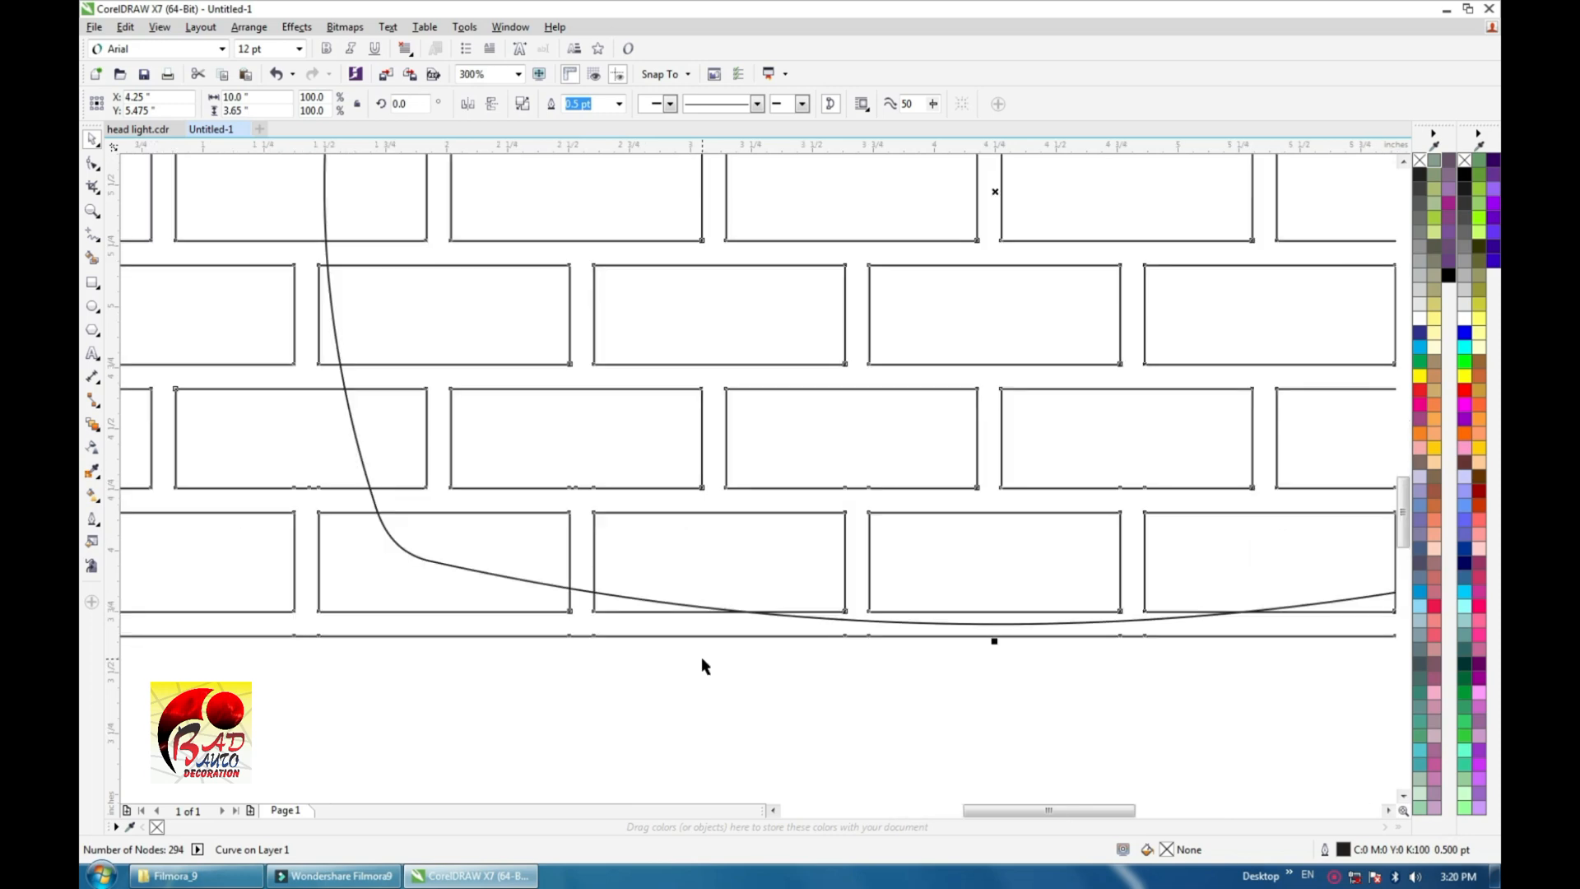
scroll(609, 535, down, 2)
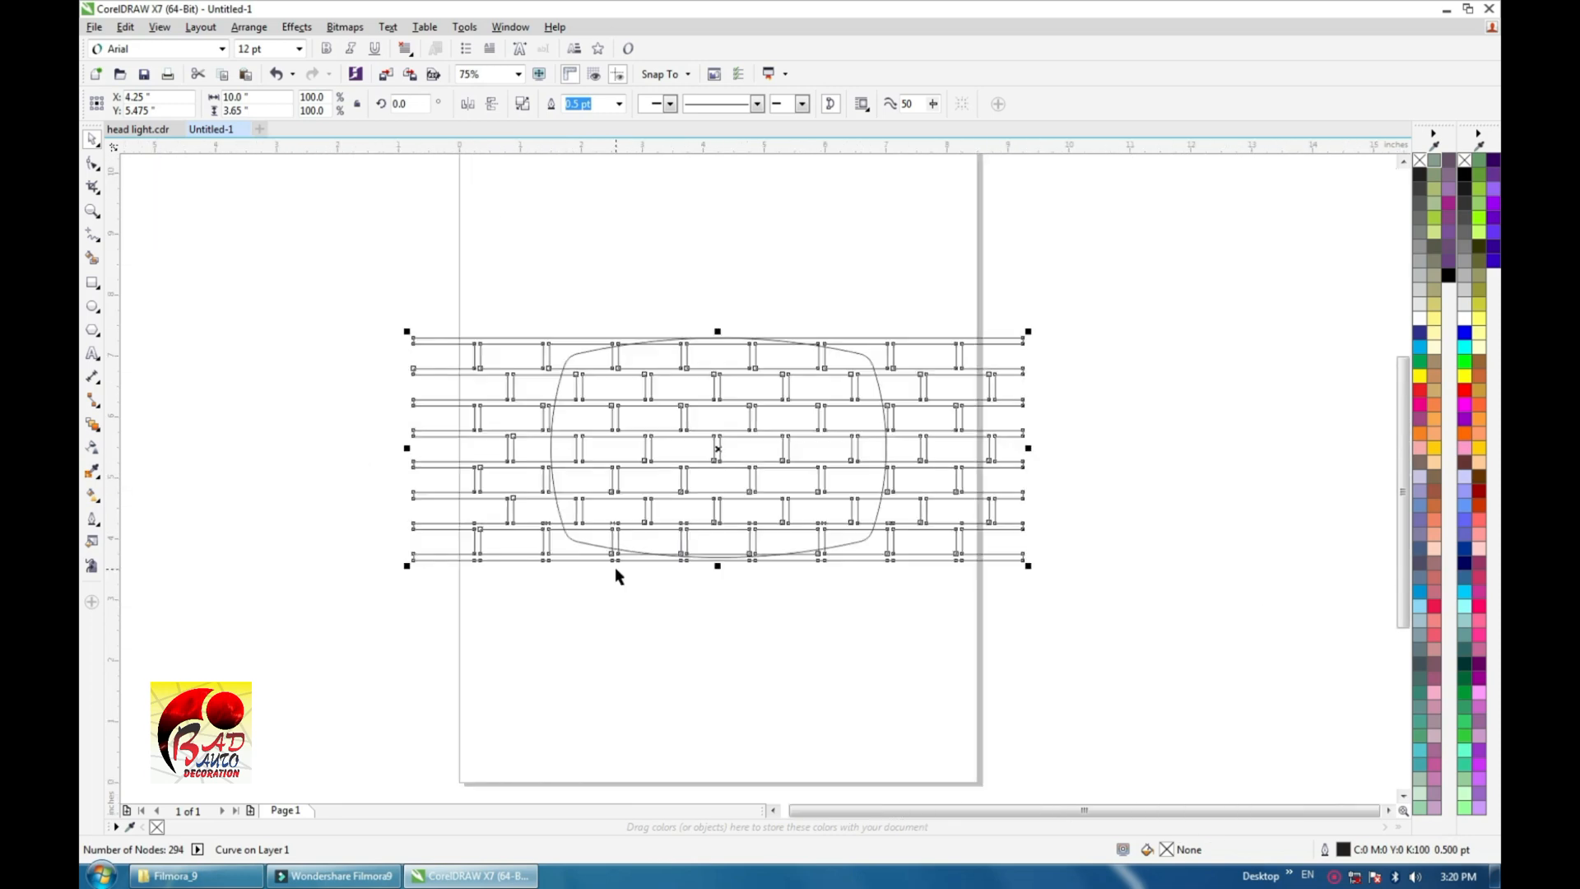
click(558, 614)
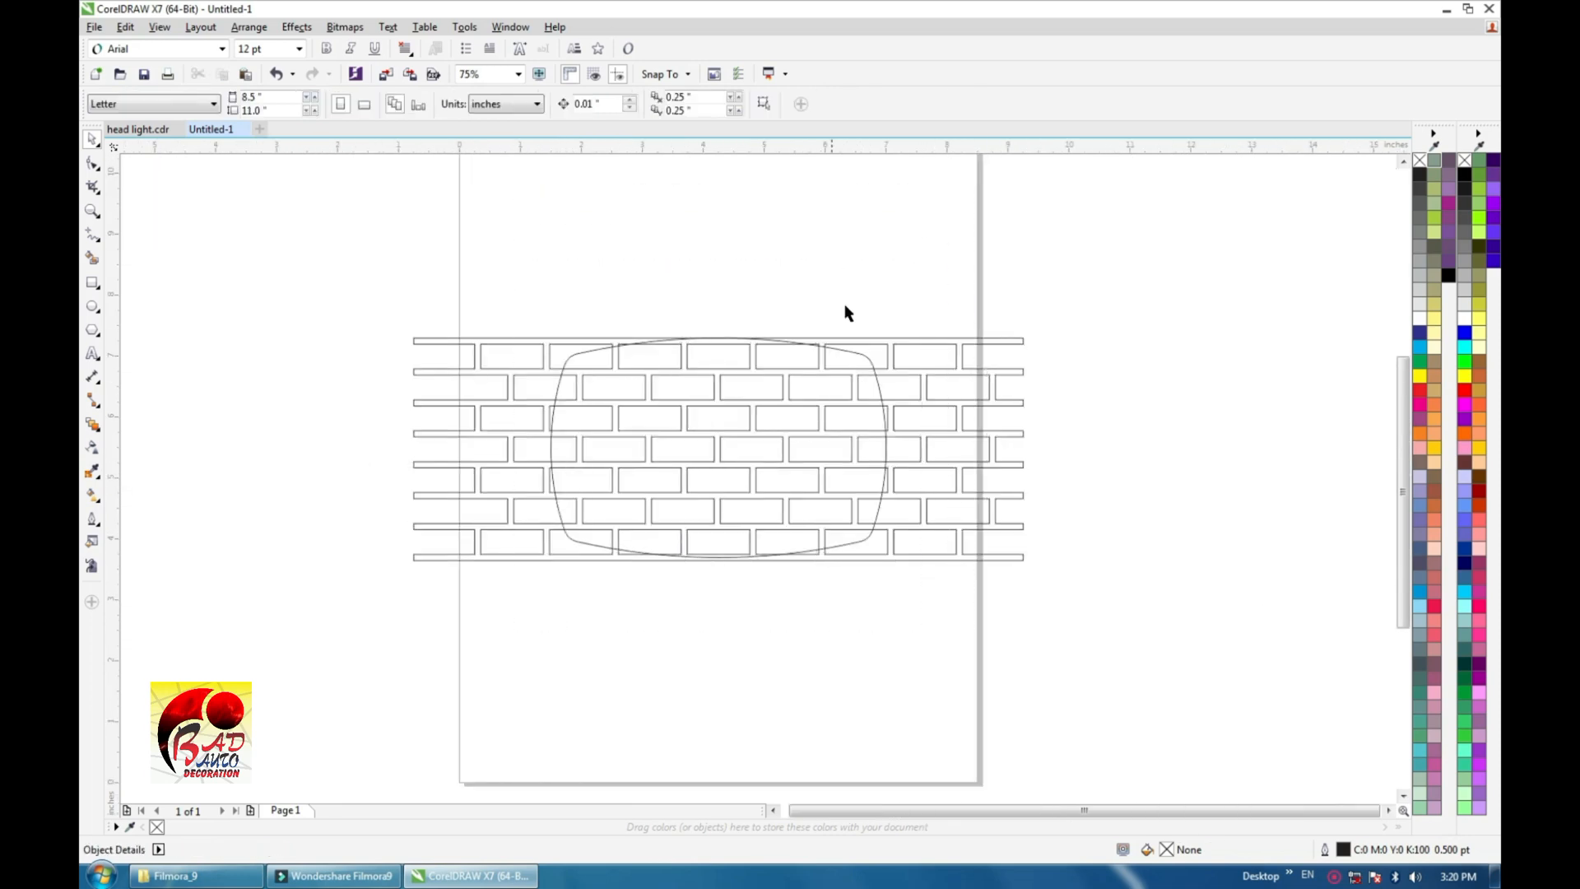
Unlock all locked objects to free the rounded outline
click(248, 26)
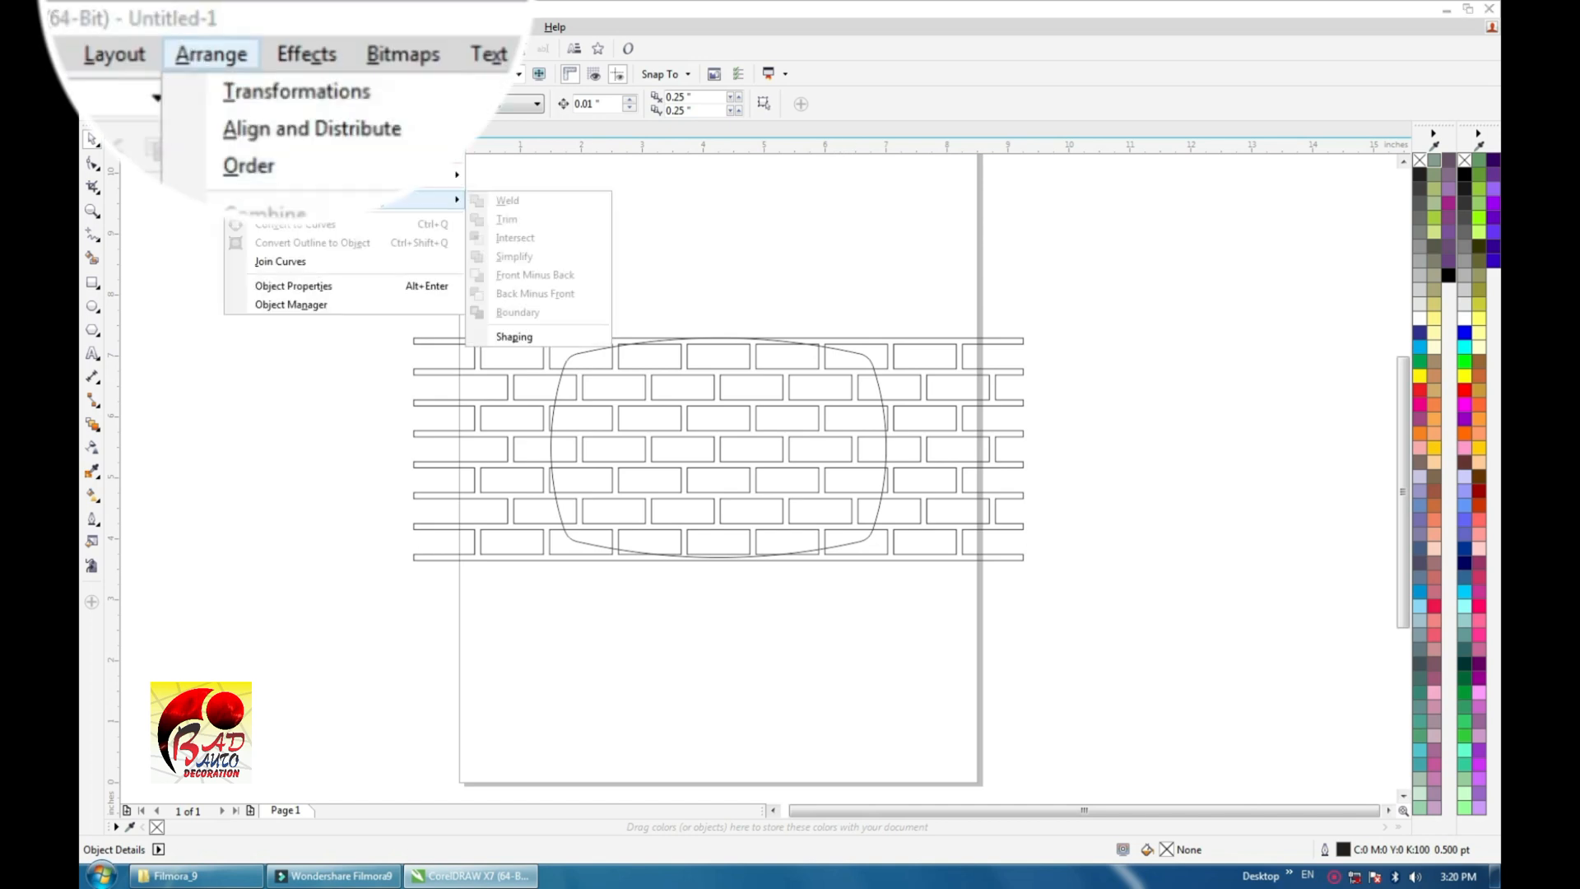
mouse_move(387, 175)
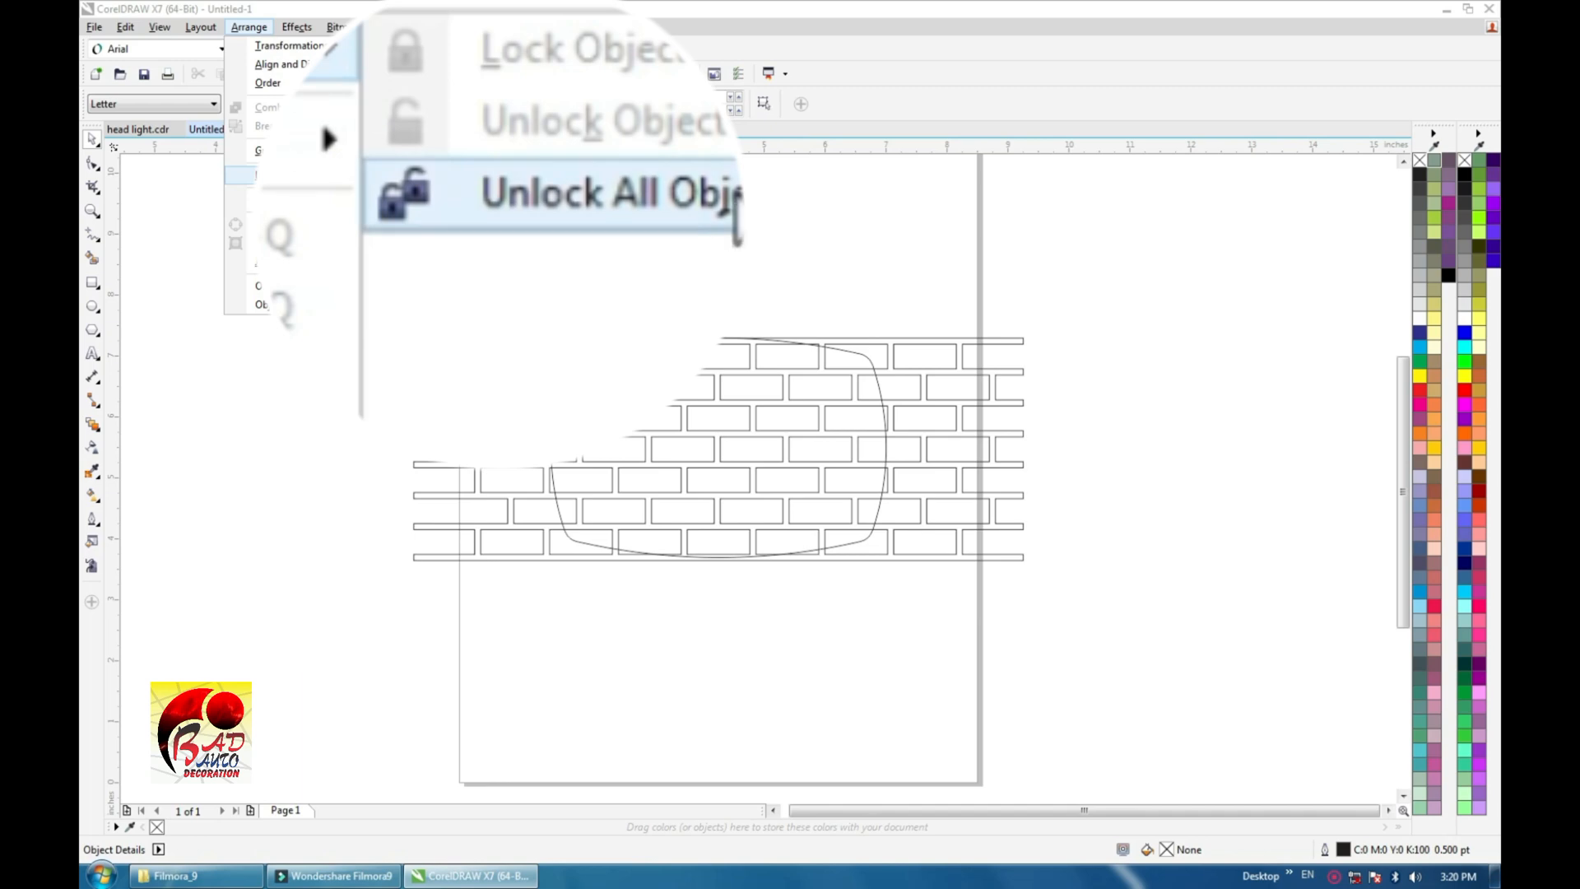
click(728, 213)
click(637, 280)
scroll(637, 348, down, 1)
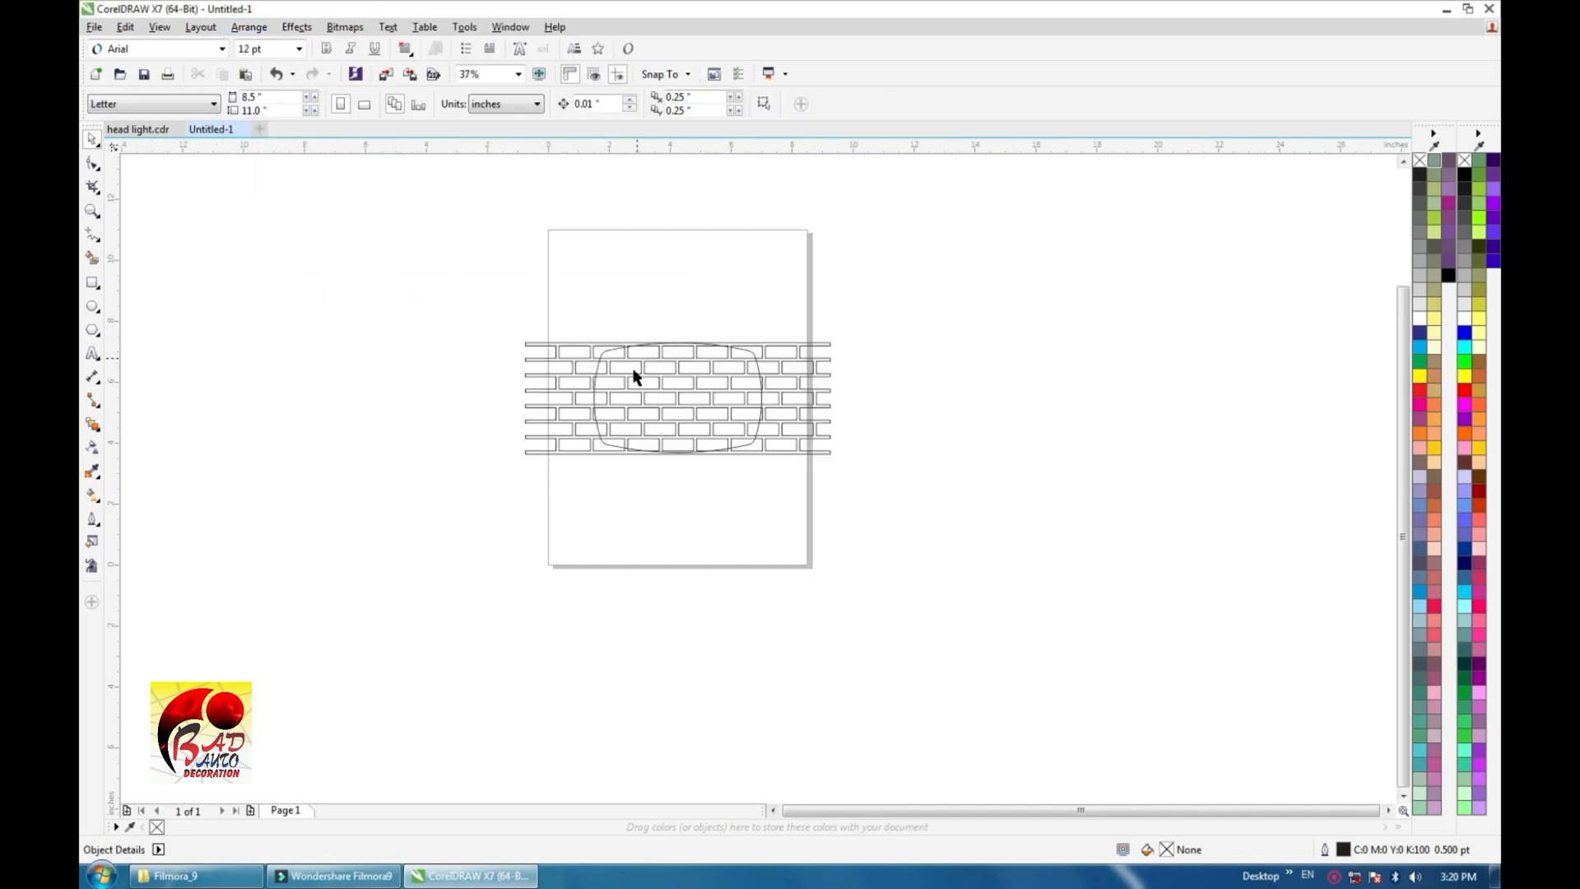
Move the rounded outline off the brick pattern into the empty area to the left of the page
drag(613, 359, 594, 473)
scroll(637, 535, up, 3)
scroll(670, 557, down, 1)
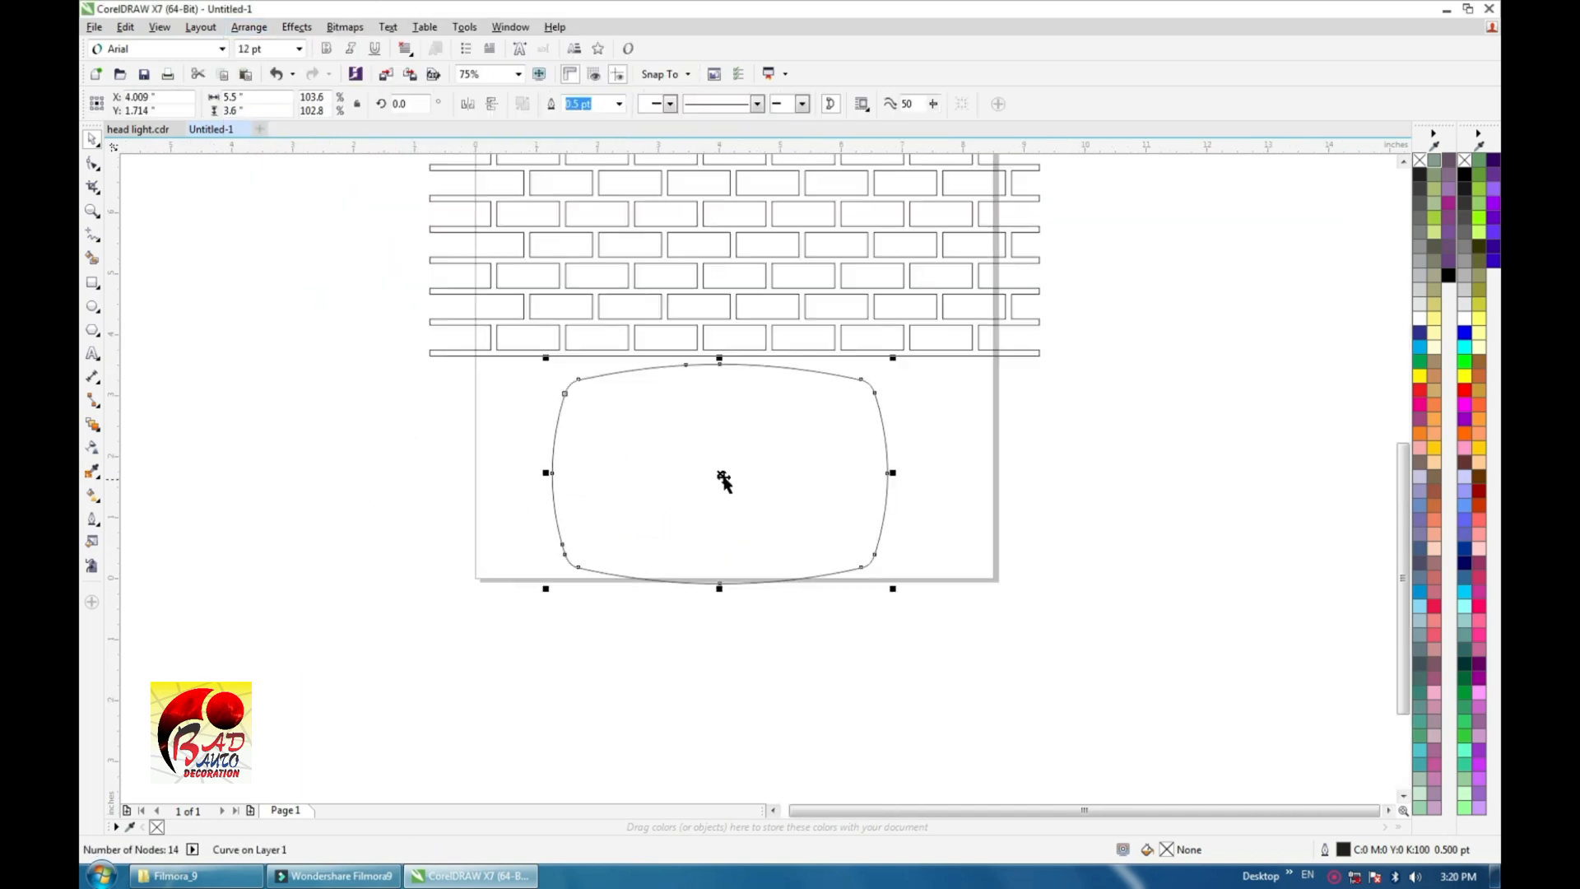
drag(716, 467, 786, 458)
scroll(795, 490, down, 1)
drag(733, 482, 408, 494)
scroll(421, 475, up, 1)
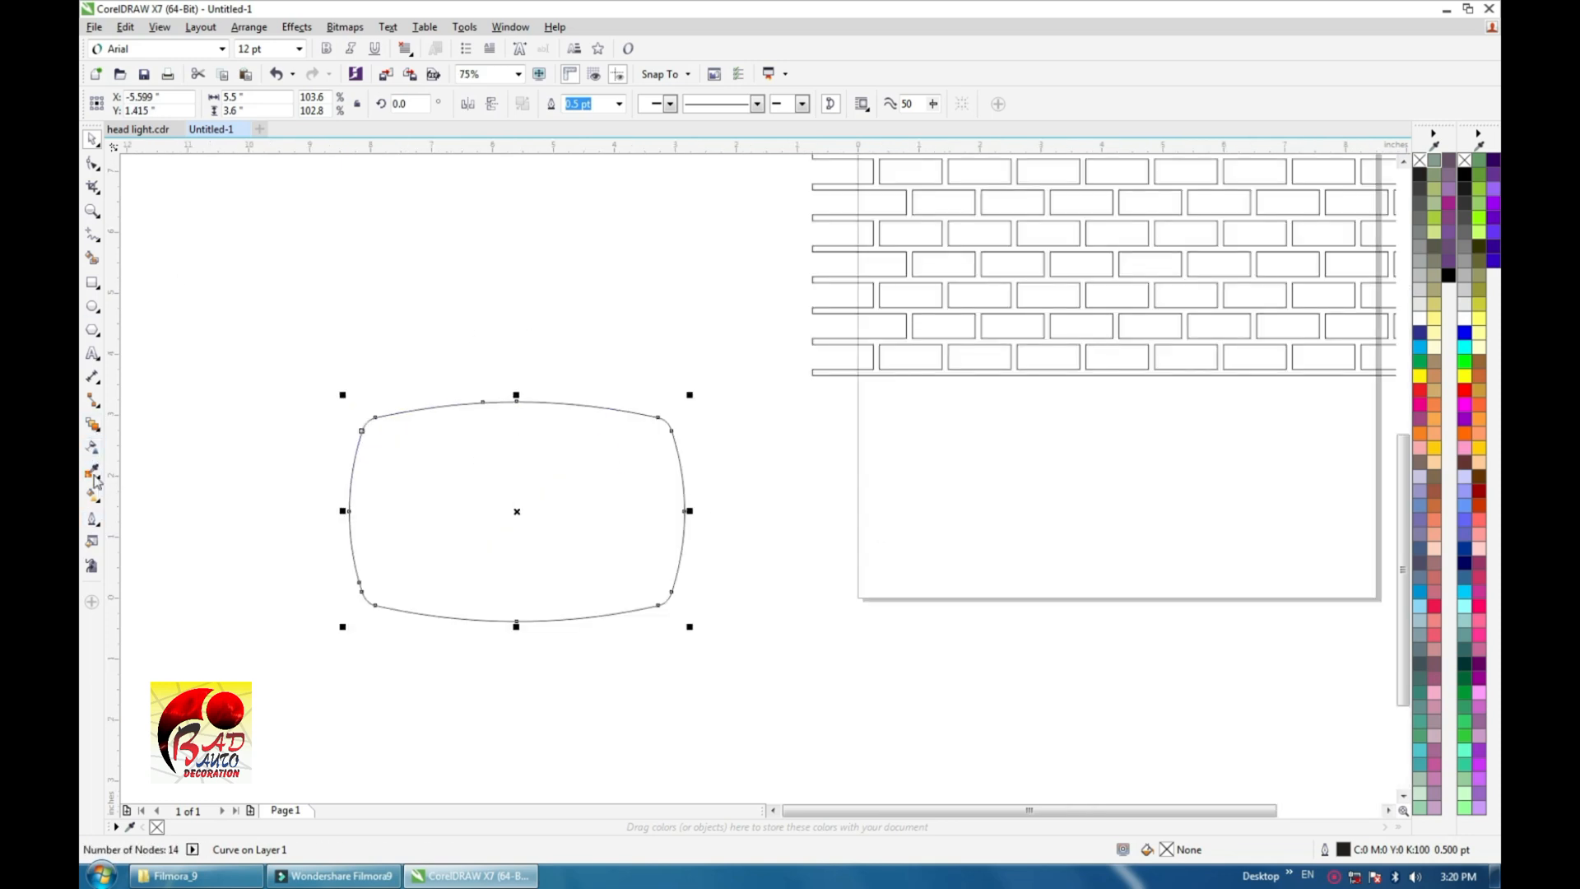
Apply a one-step inside contour with a 0.1-inch offset to the rounded outline
click(93, 427)
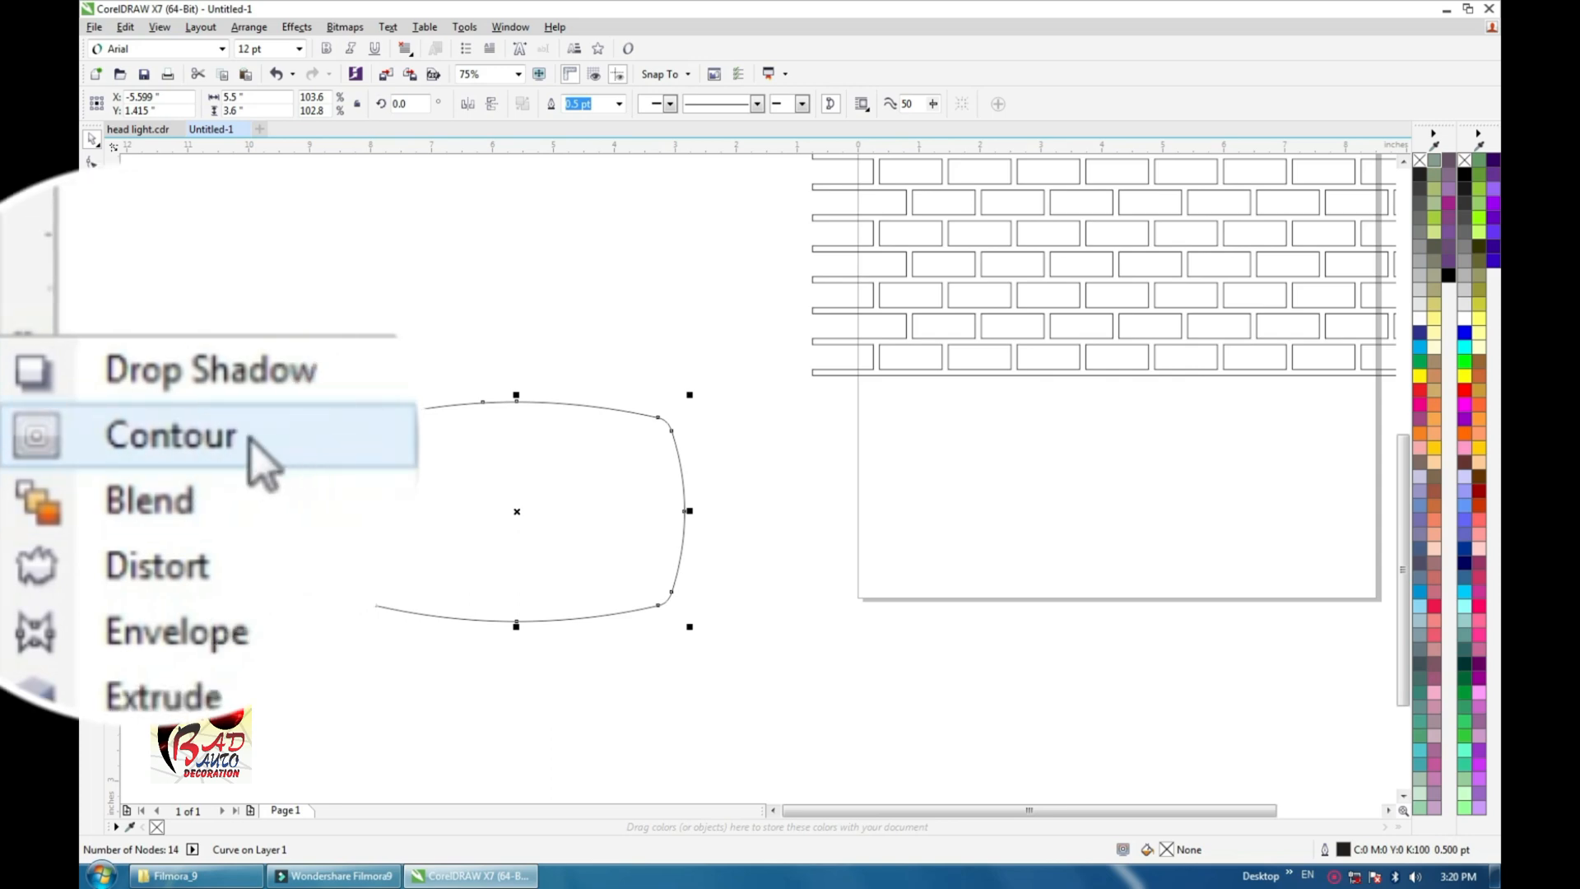
click(272, 437)
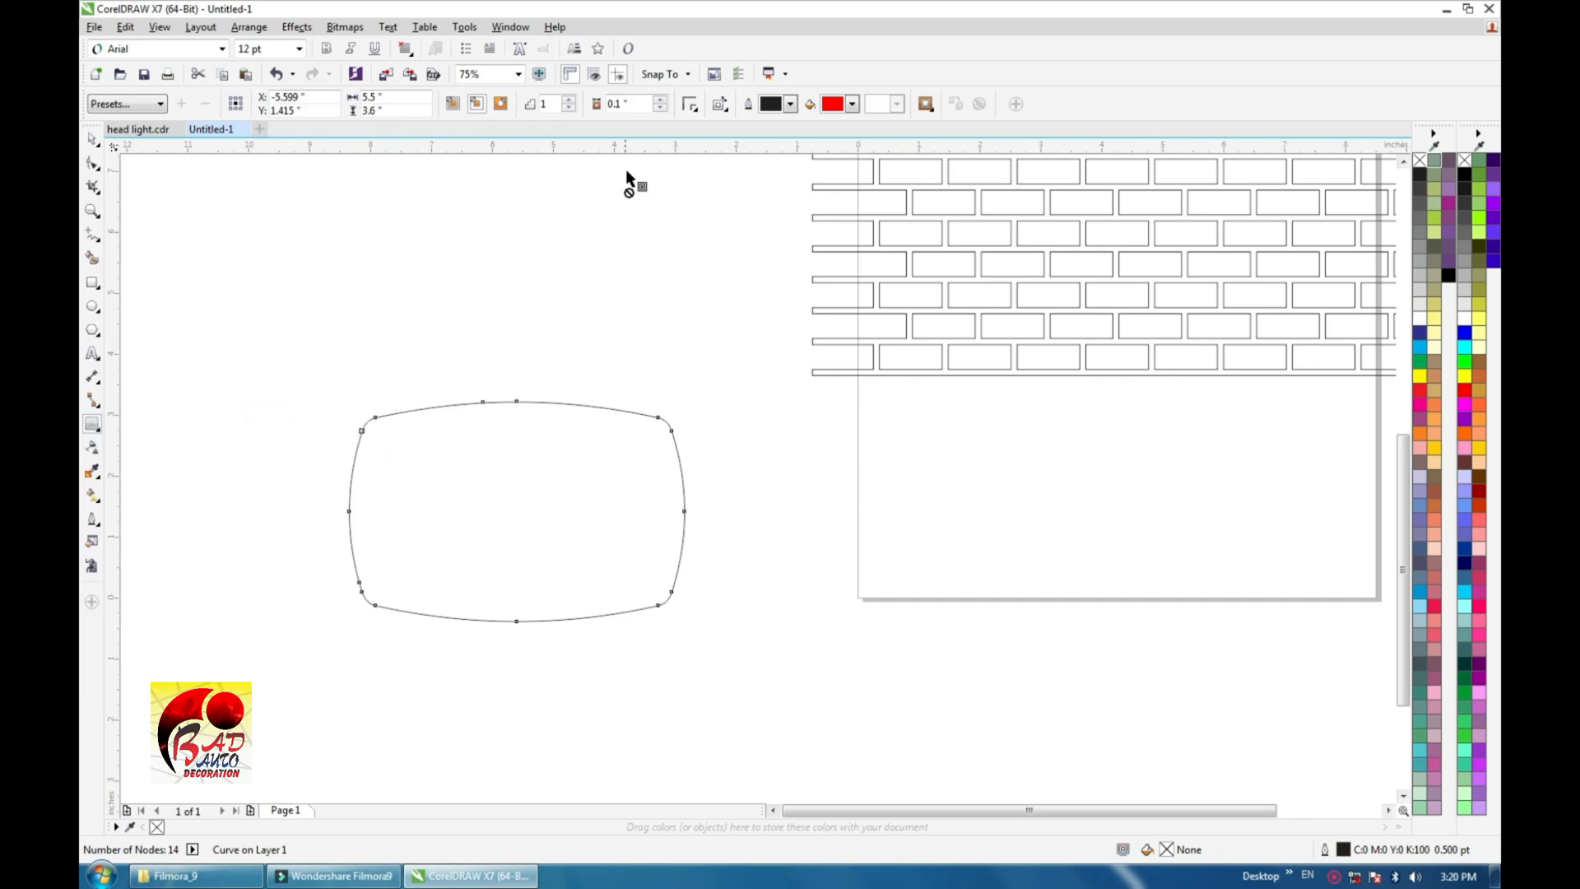
click(431, 189)
scroll(320, 534, up, 1)
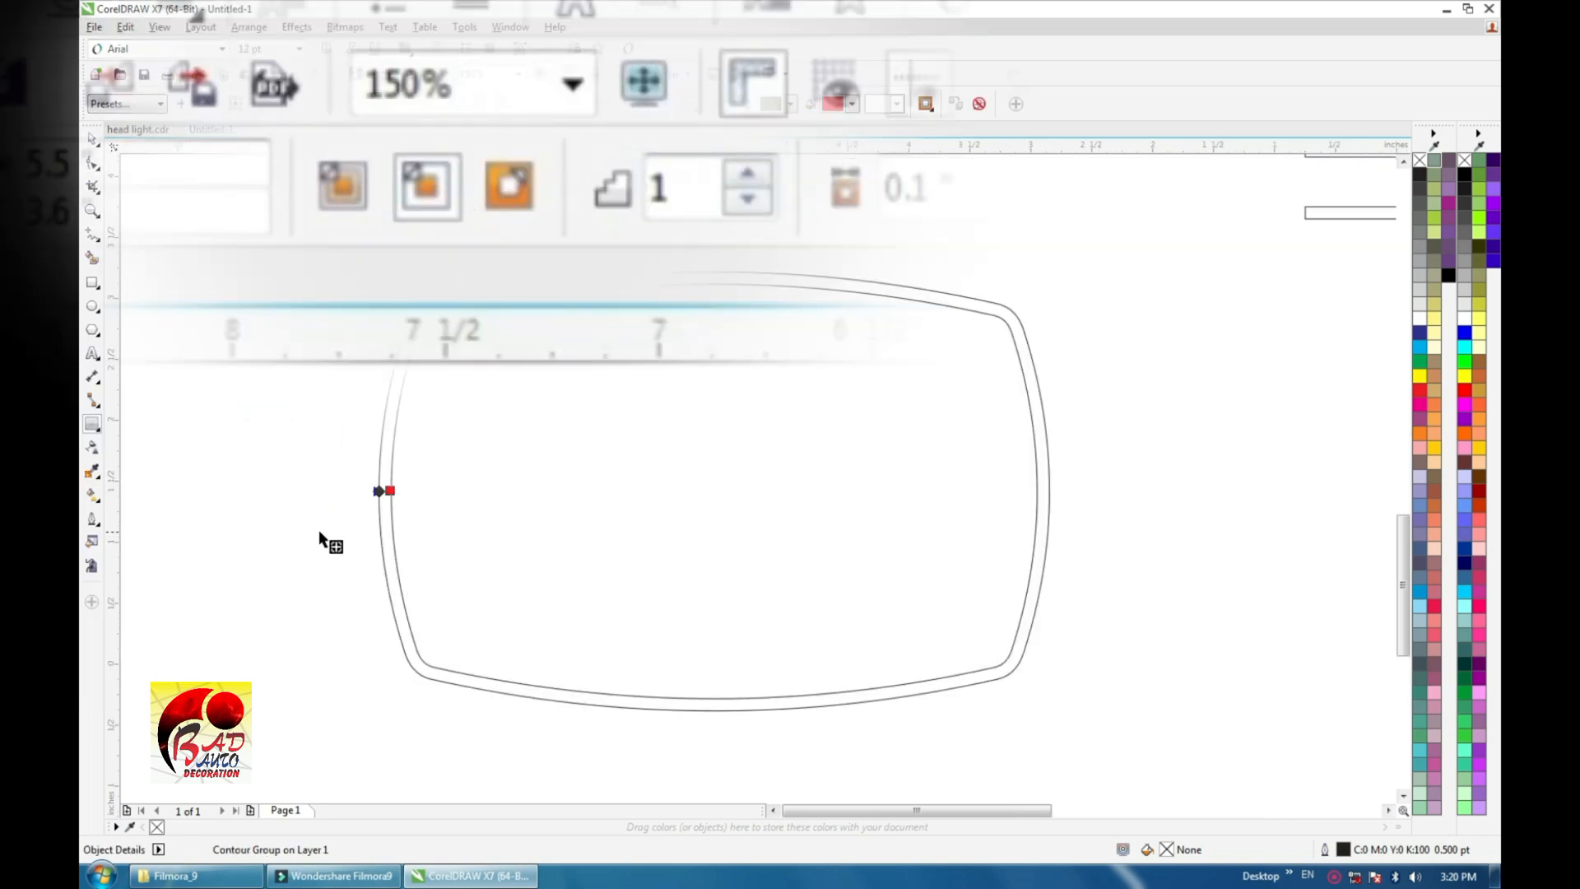
scroll(400, 523, up, 1)
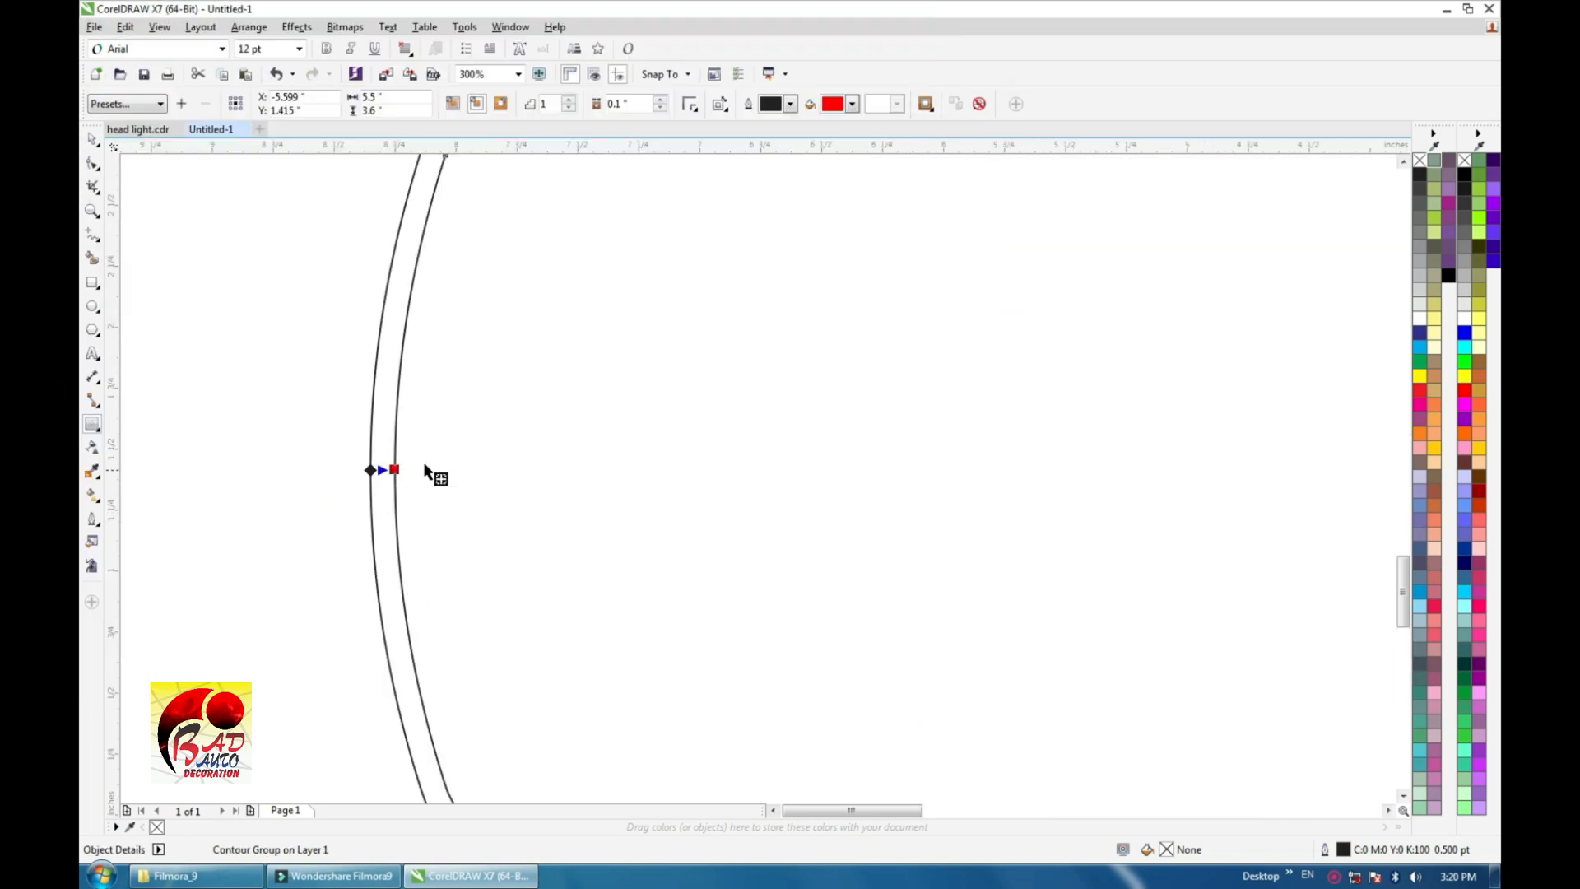
scroll(452, 422, down, 2)
key(space)
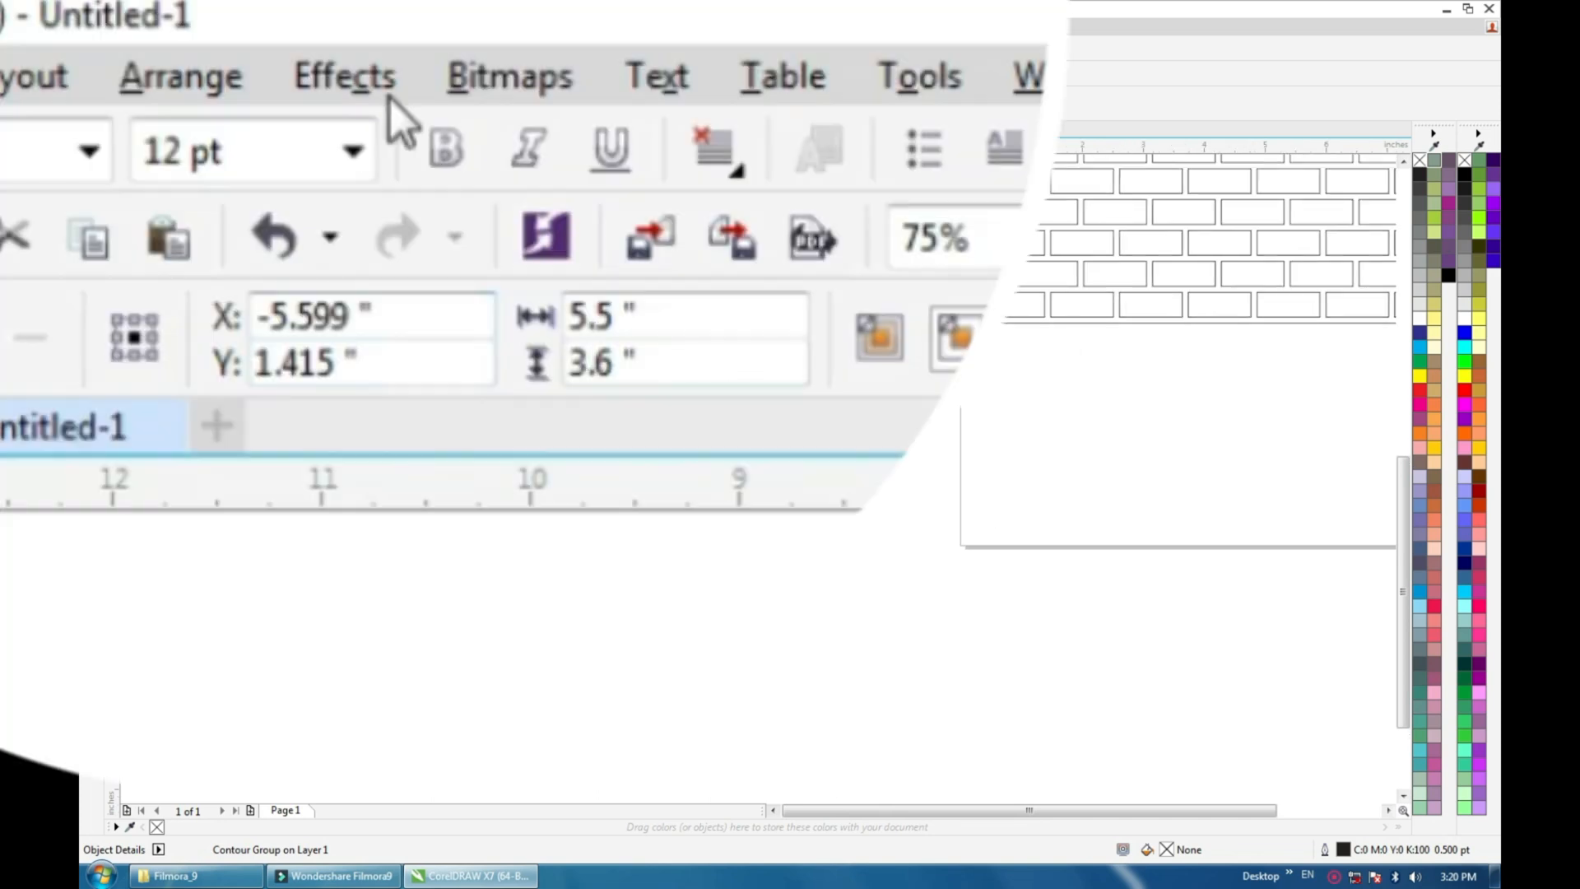
Break the contour group apart and deselect the two outlines
click(216, 76)
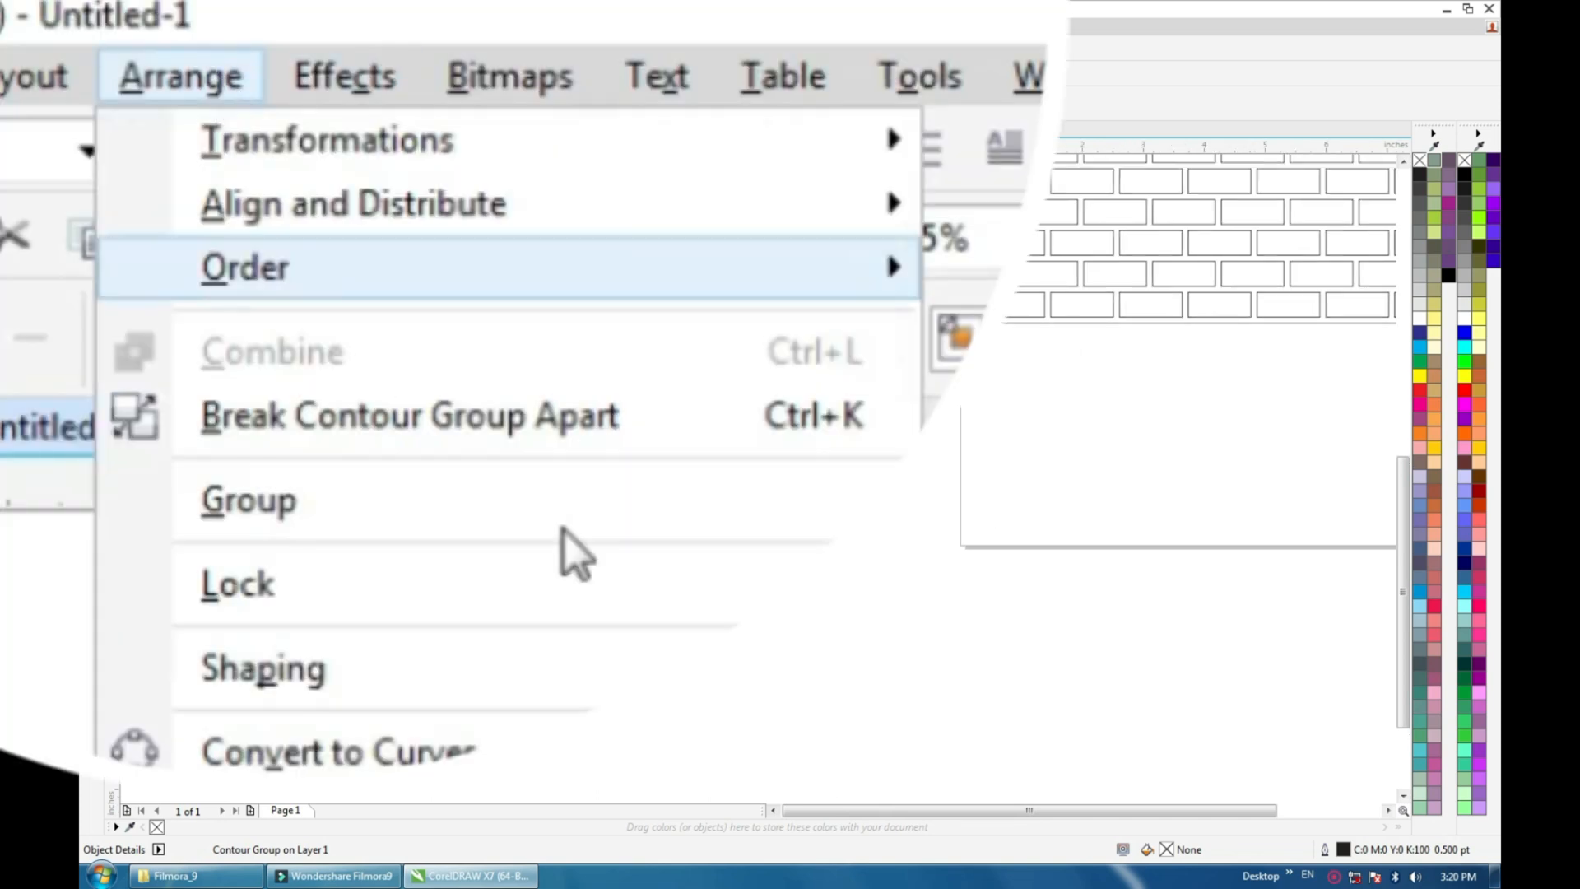
click(613, 422)
click(612, 364)
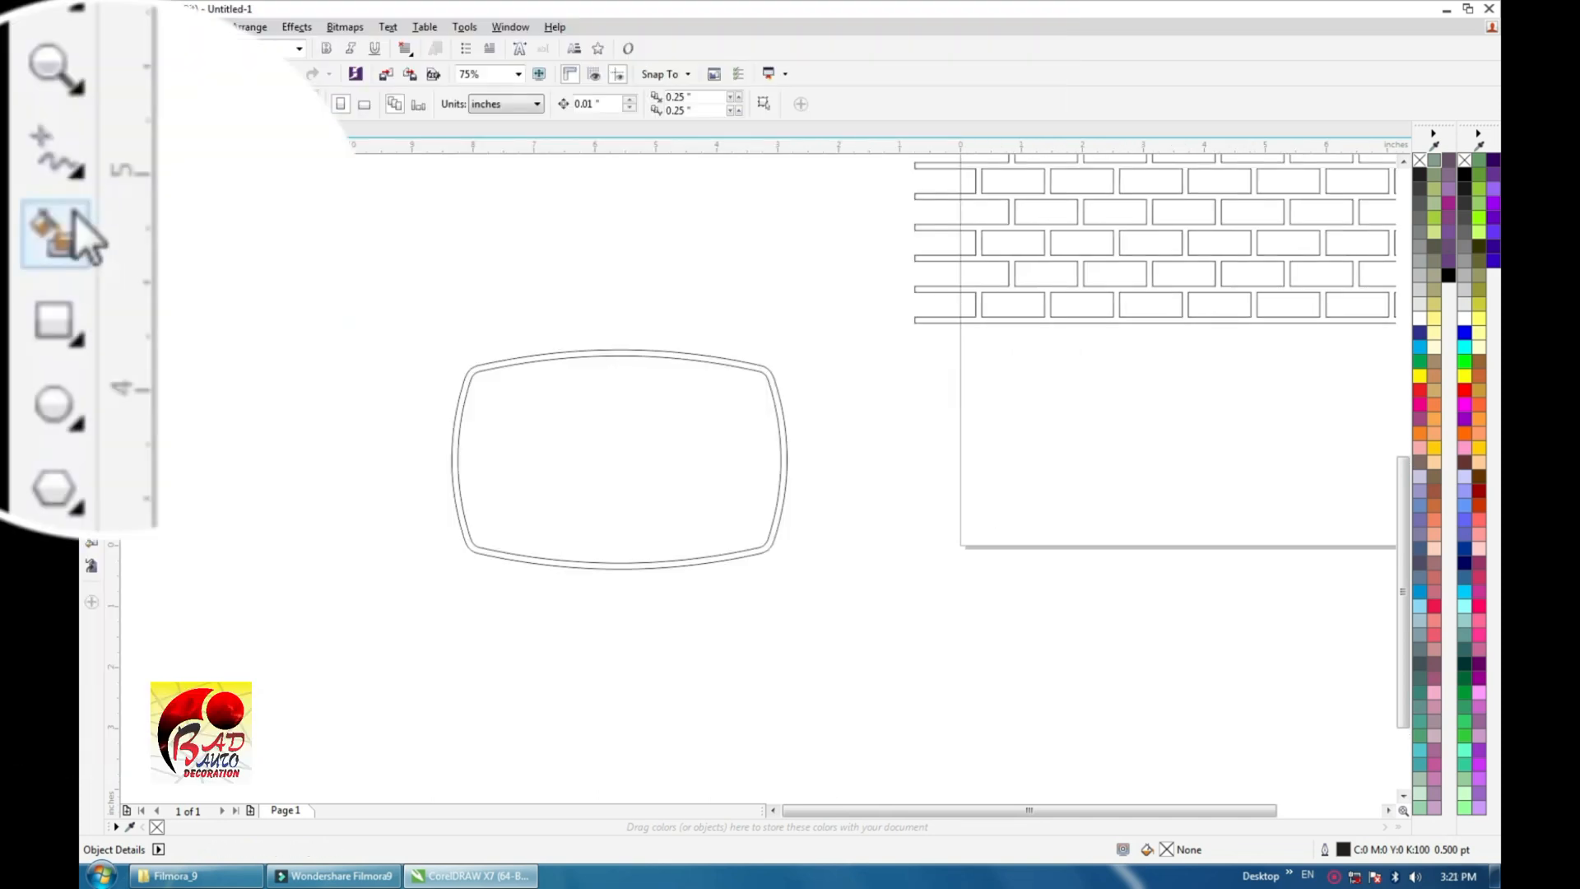
Use Smart Fill to create a light-orange ring with a 0.5 pt orange outline between the two rounded outlines
click(51, 235)
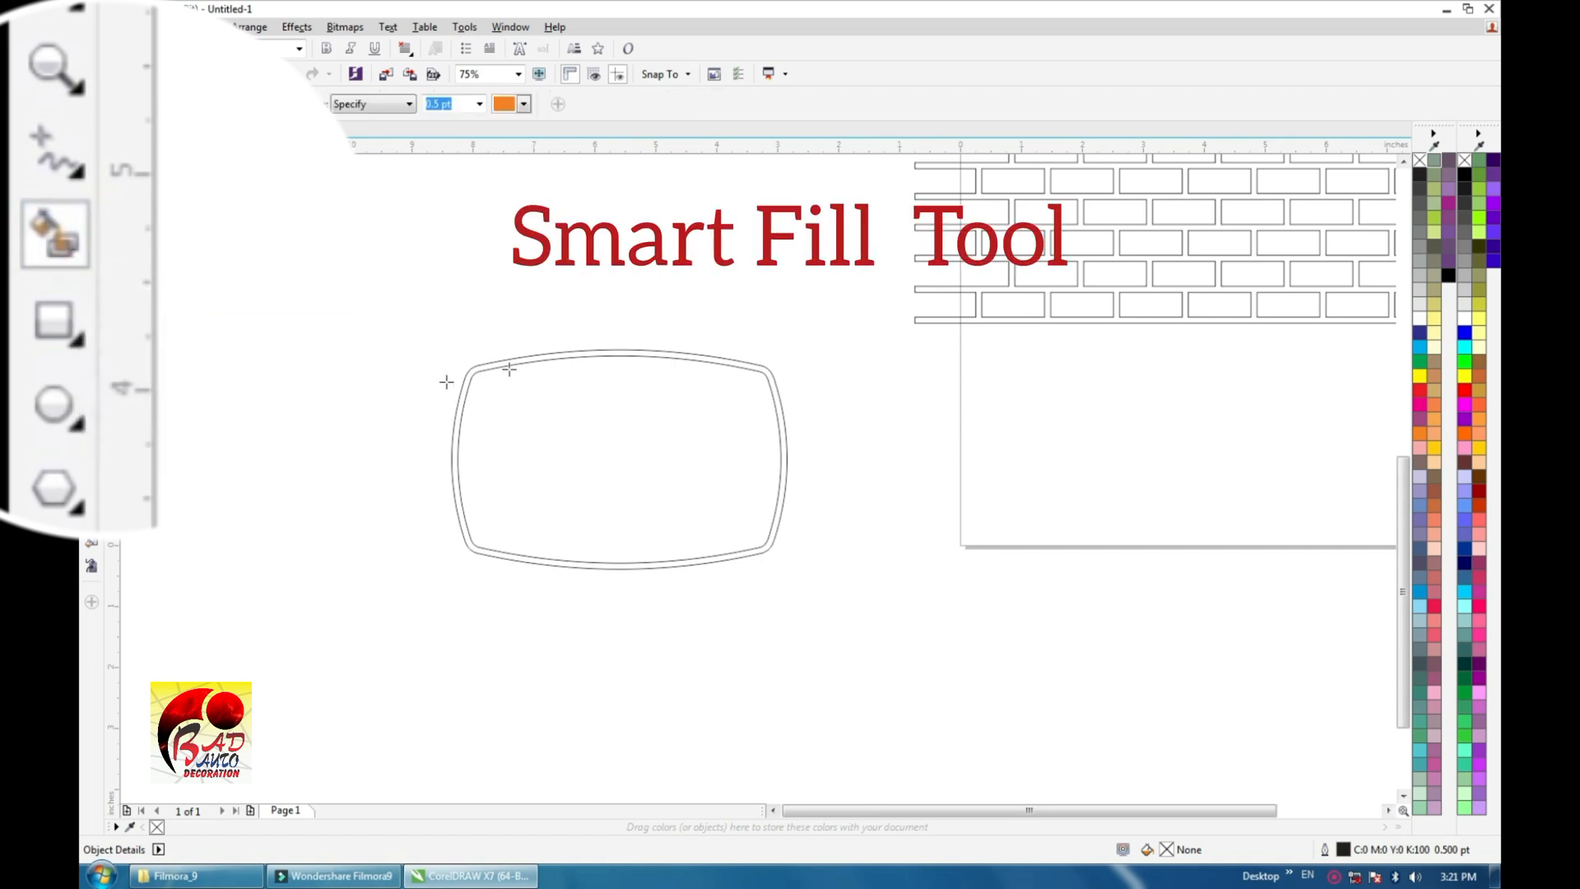
scroll(556, 367, up, 1)
click(581, 341)
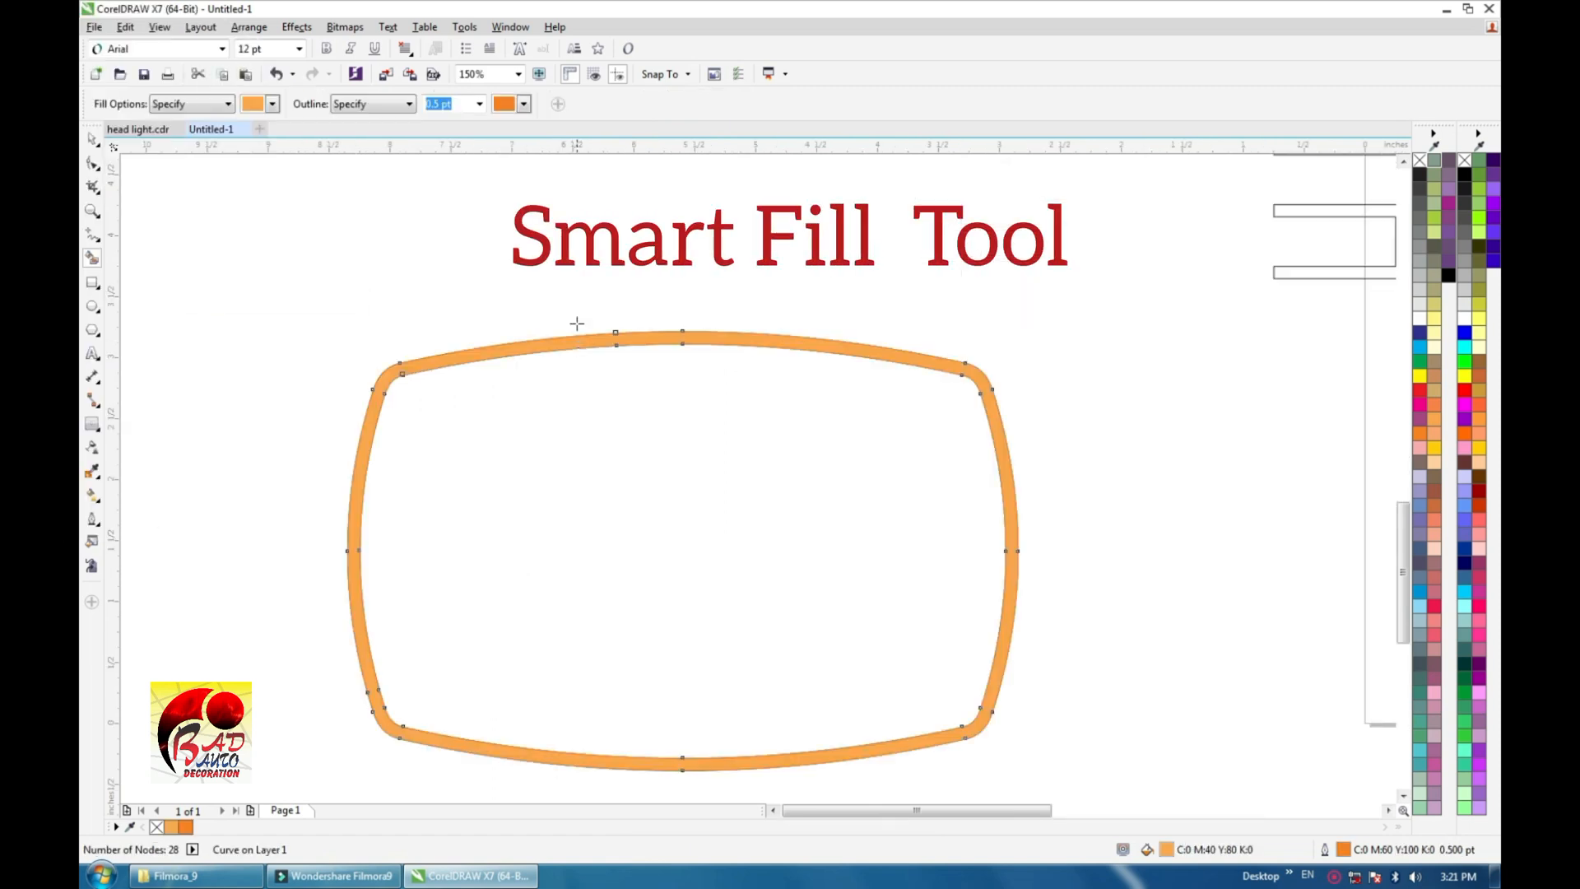
scroll(559, 337, down, 1)
key(space)
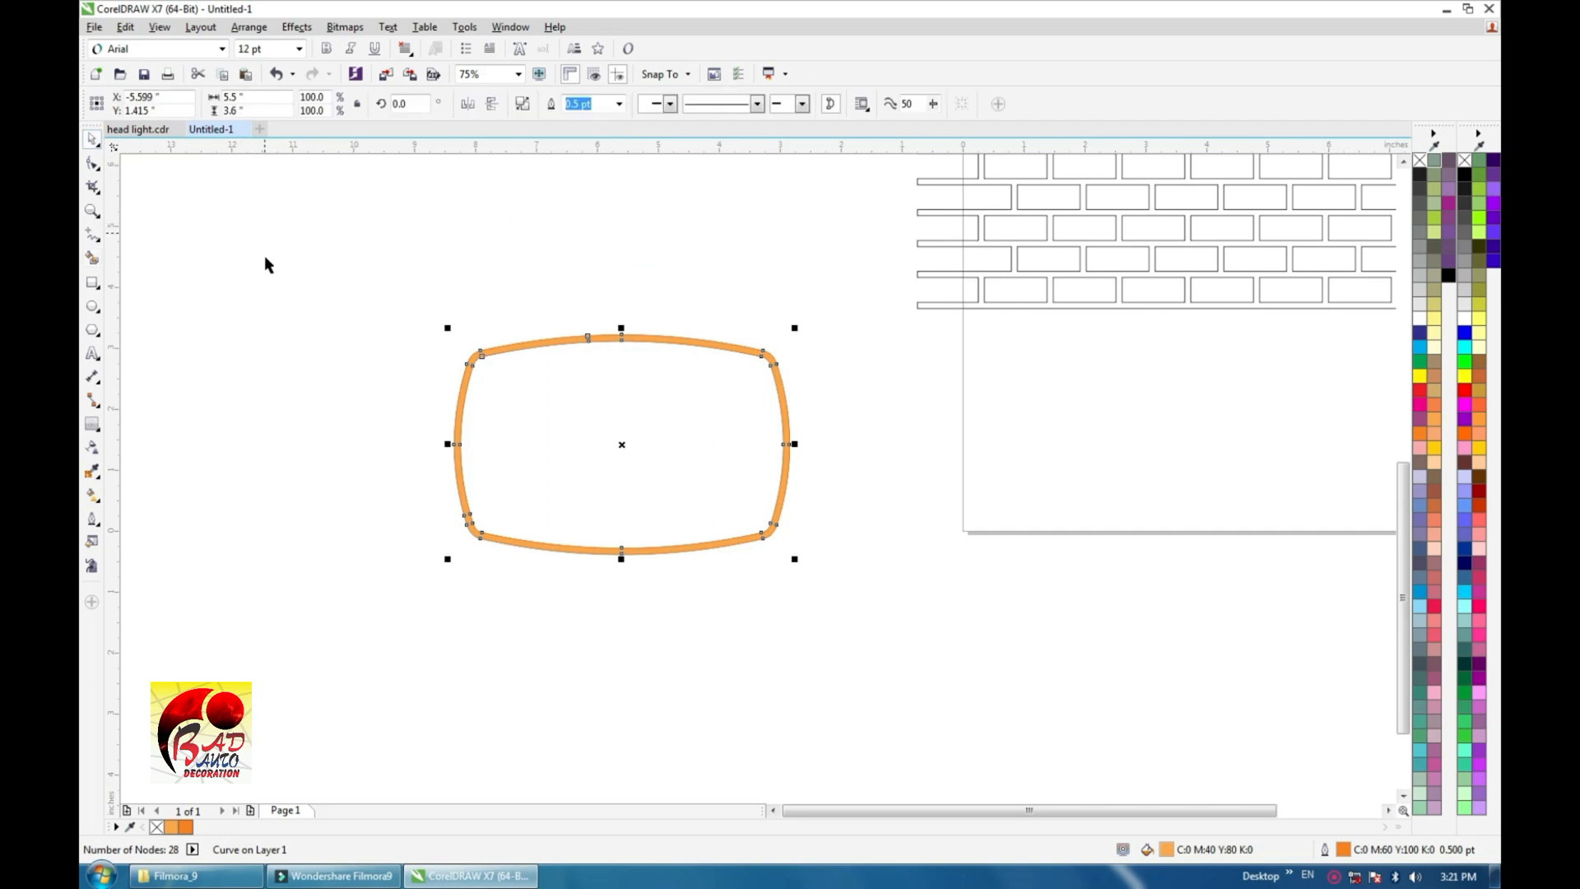
Move the orange ring to the page and align its centre with the centre of the brick pattern
scroll(264, 255, down, 2)
scroll(367, 341, up, 1)
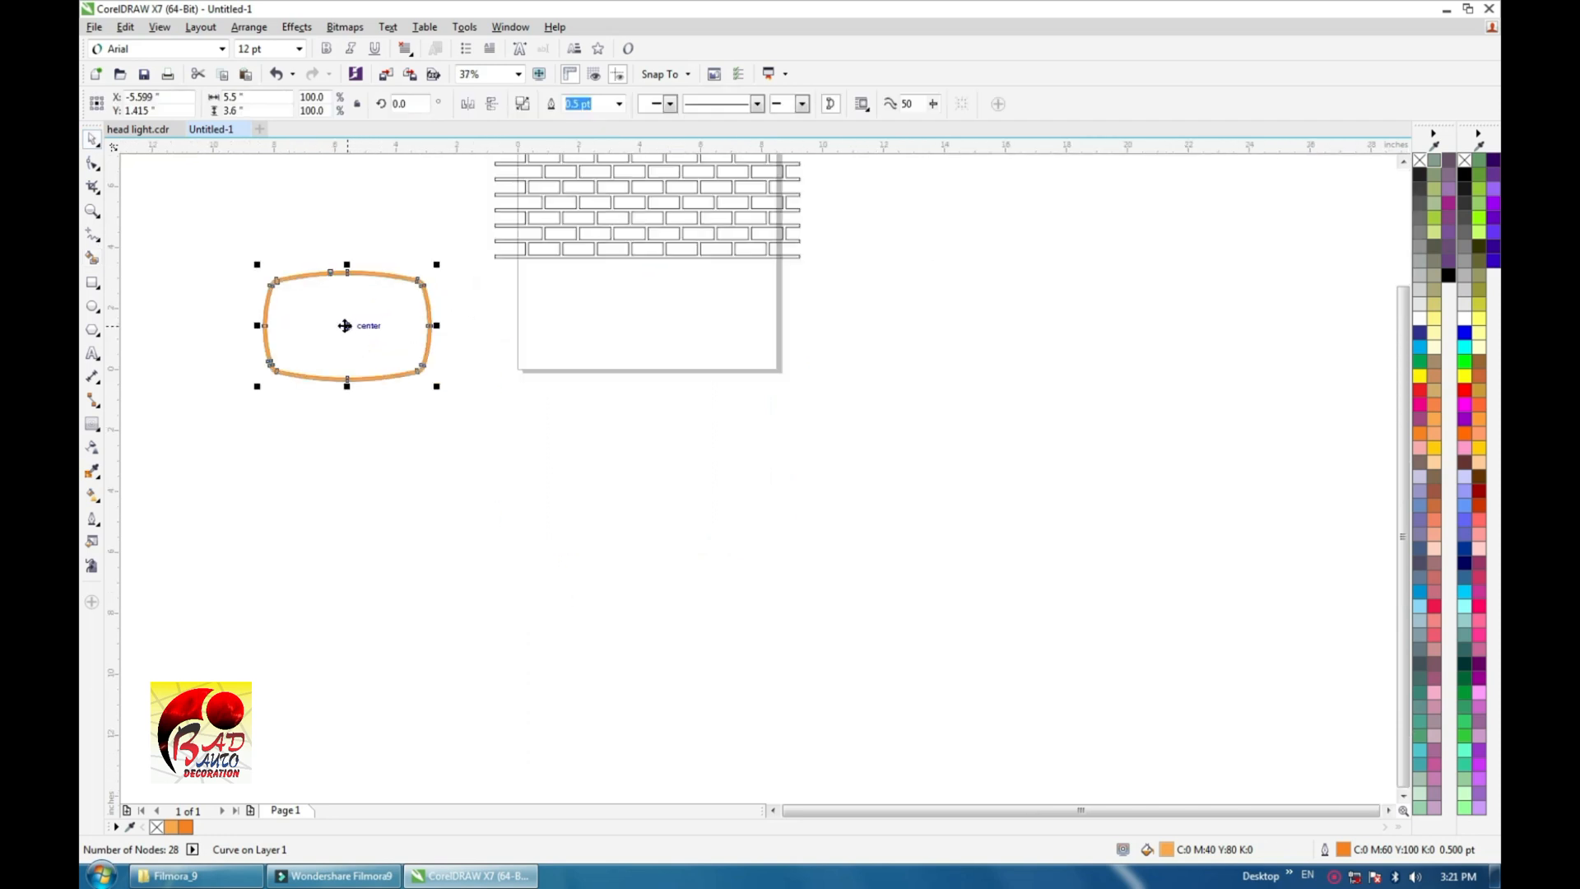
drag(346, 326, 610, 340)
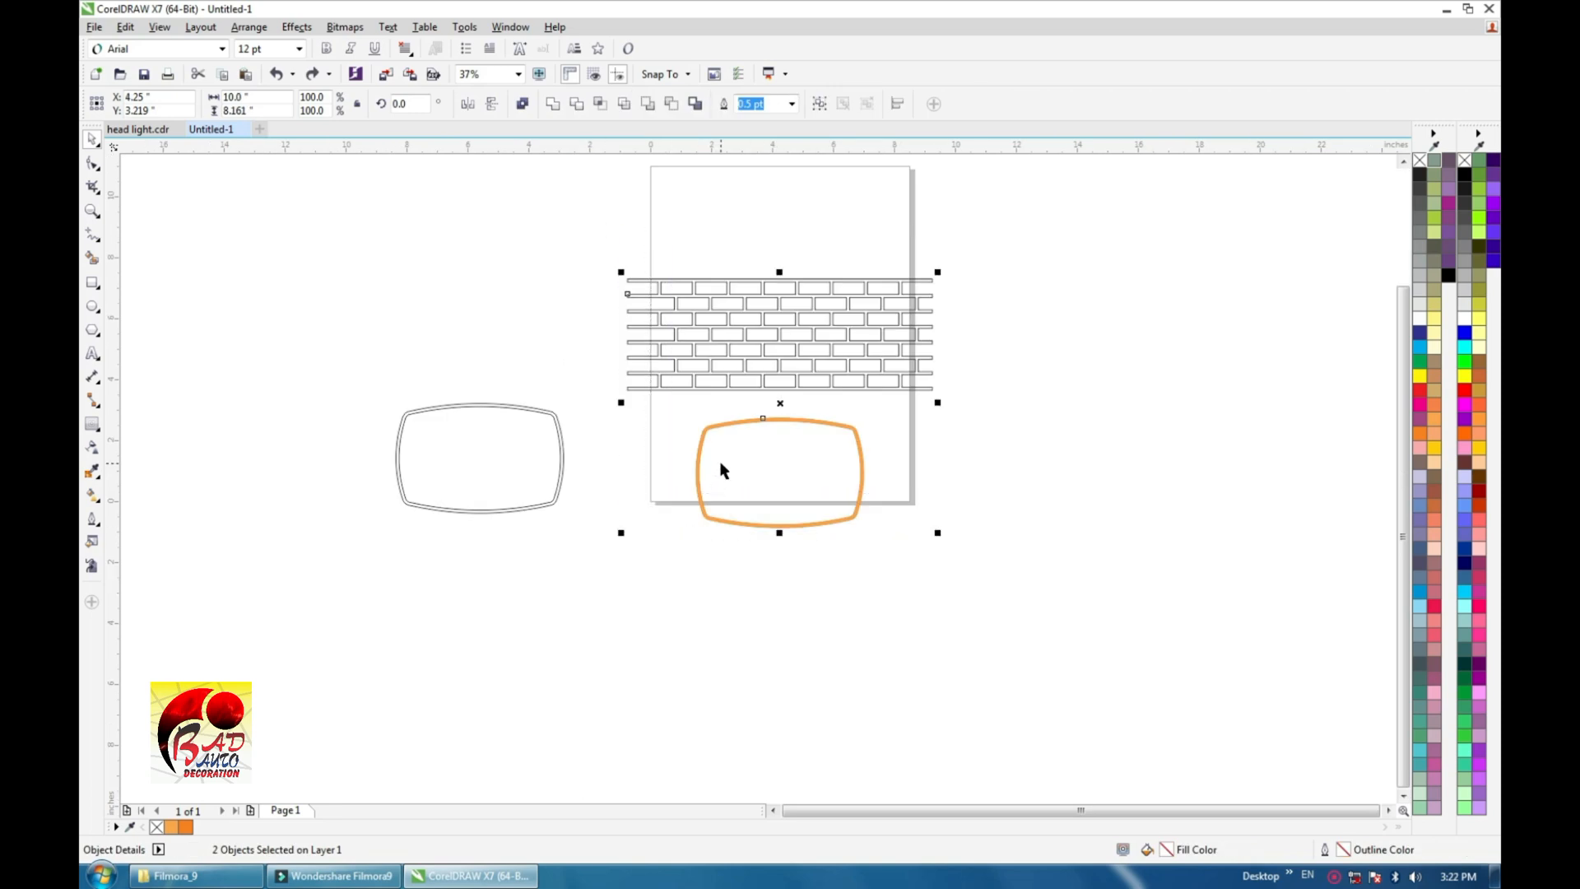
key(e)
click(728, 464)
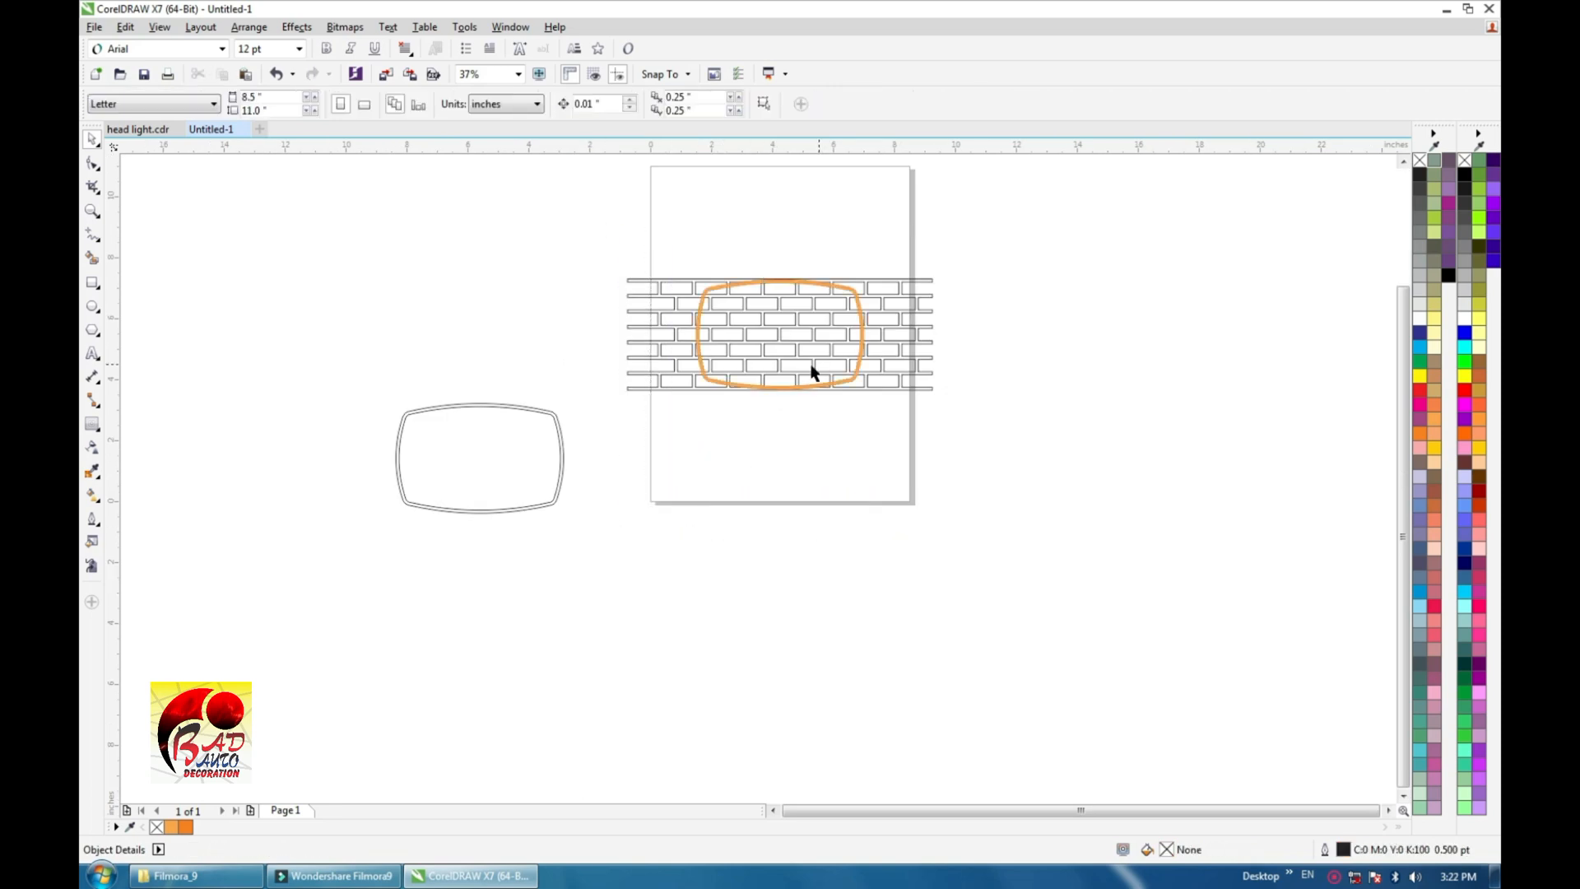
Use Smart Fill to colour the connected bars inside the ring light orange, leaving the brick gaps empty
scroll(820, 362, up, 2)
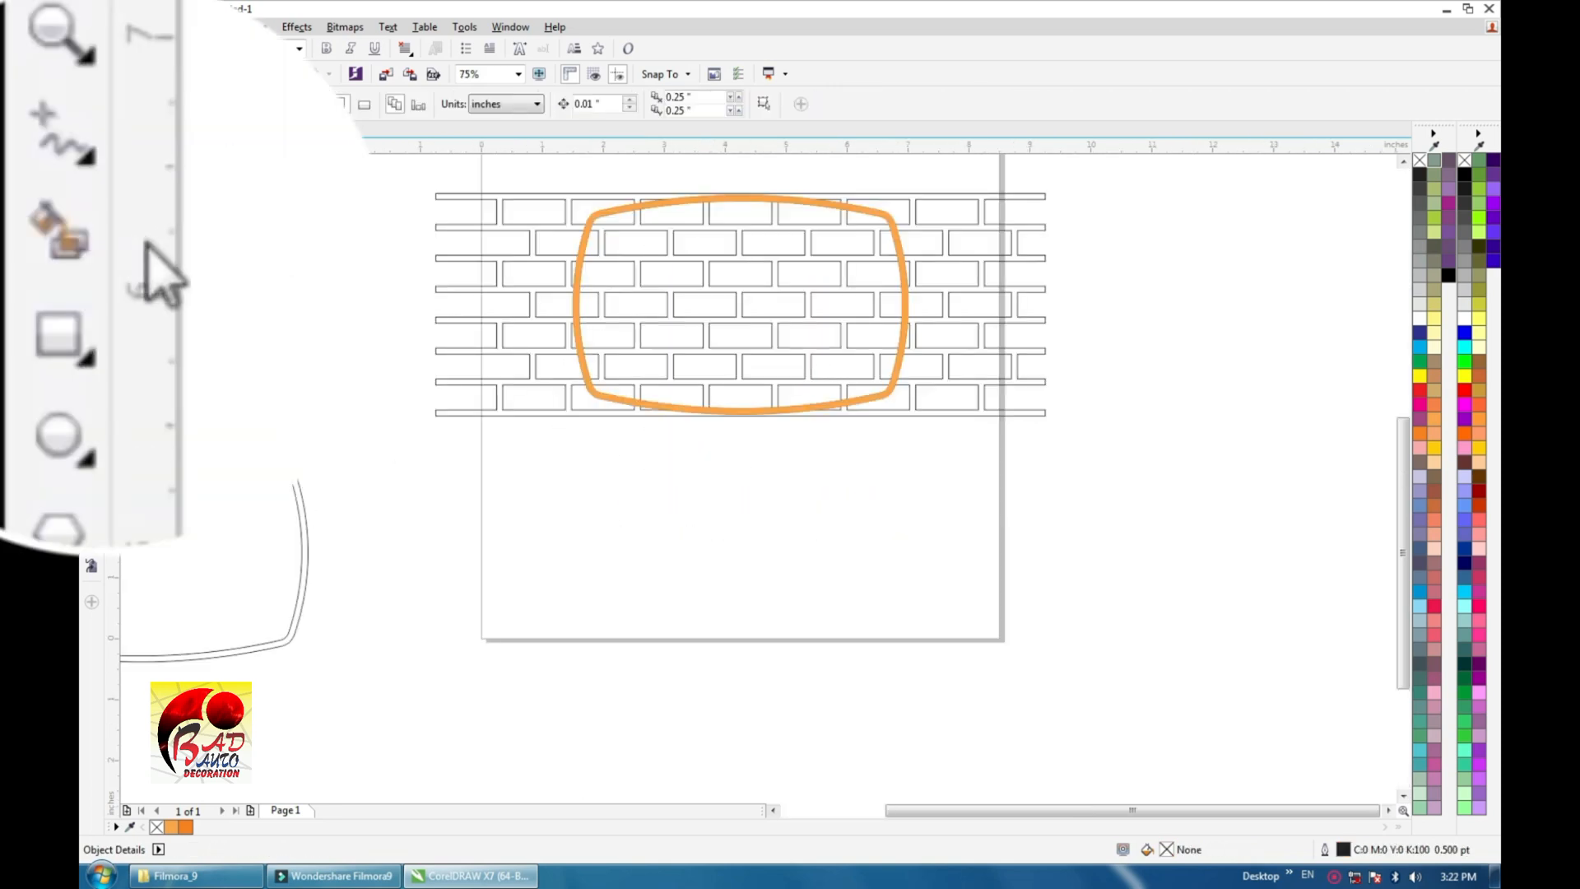
click(92, 258)
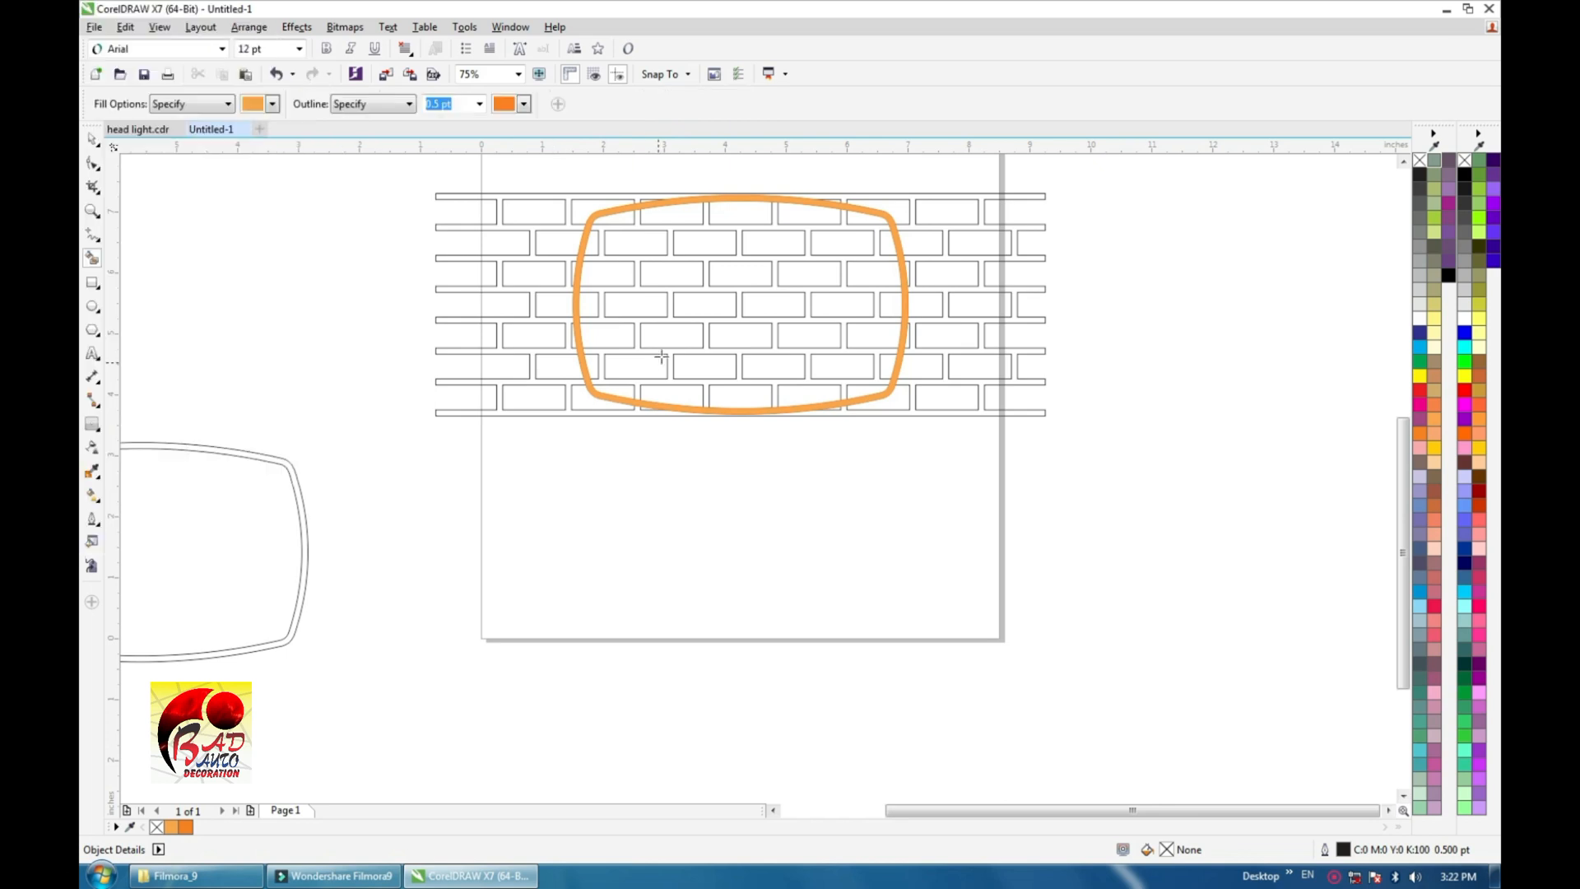
scroll(699, 332, up, 1)
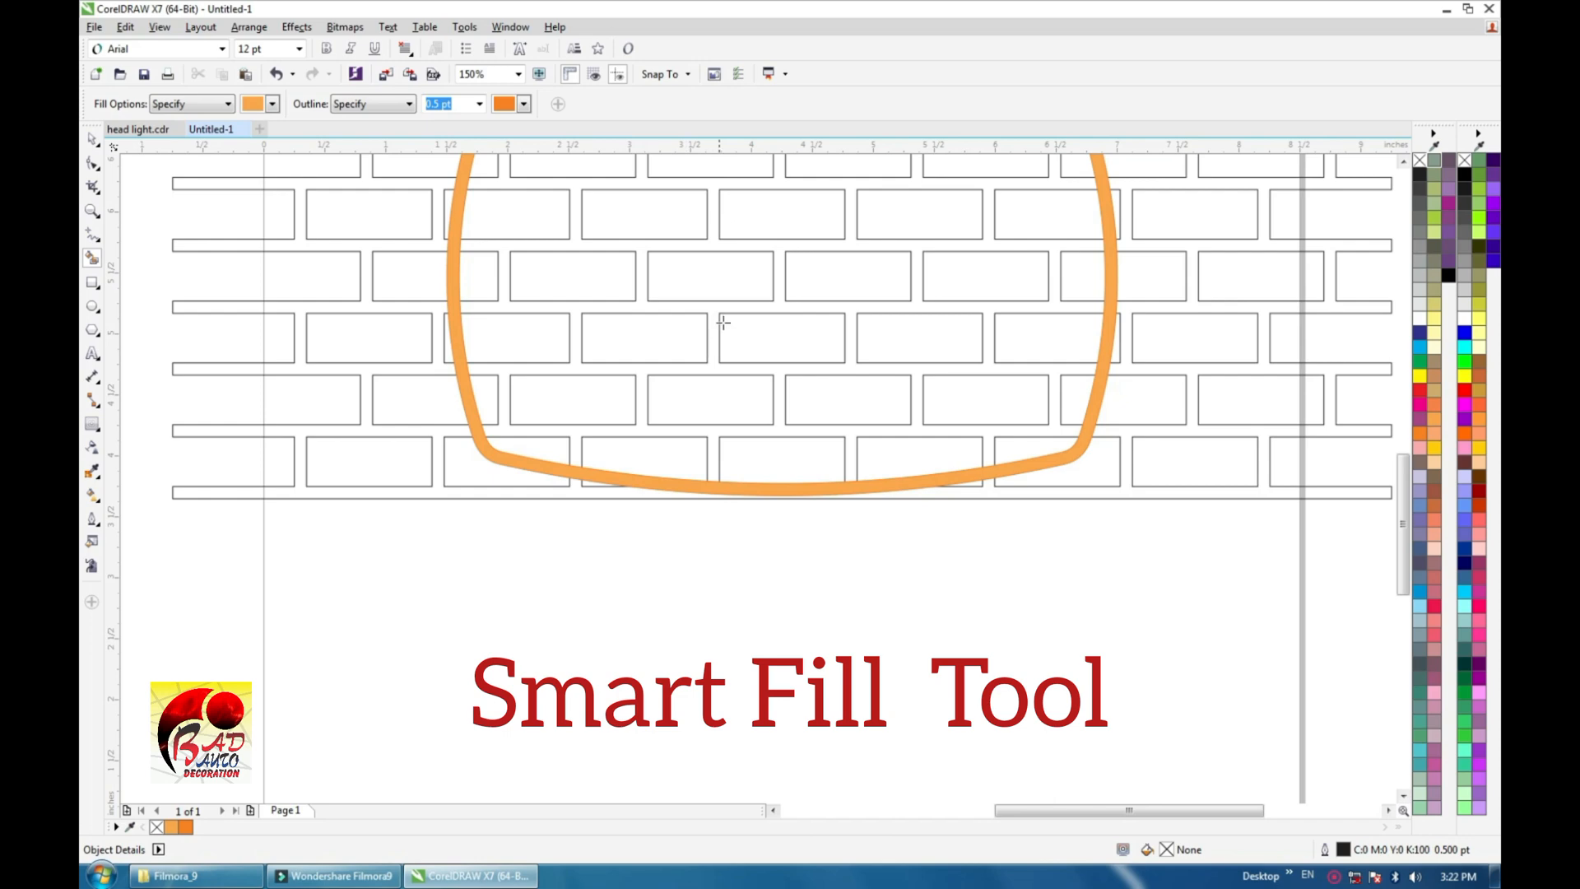
click(717, 312)
scroll(719, 323, down, 2)
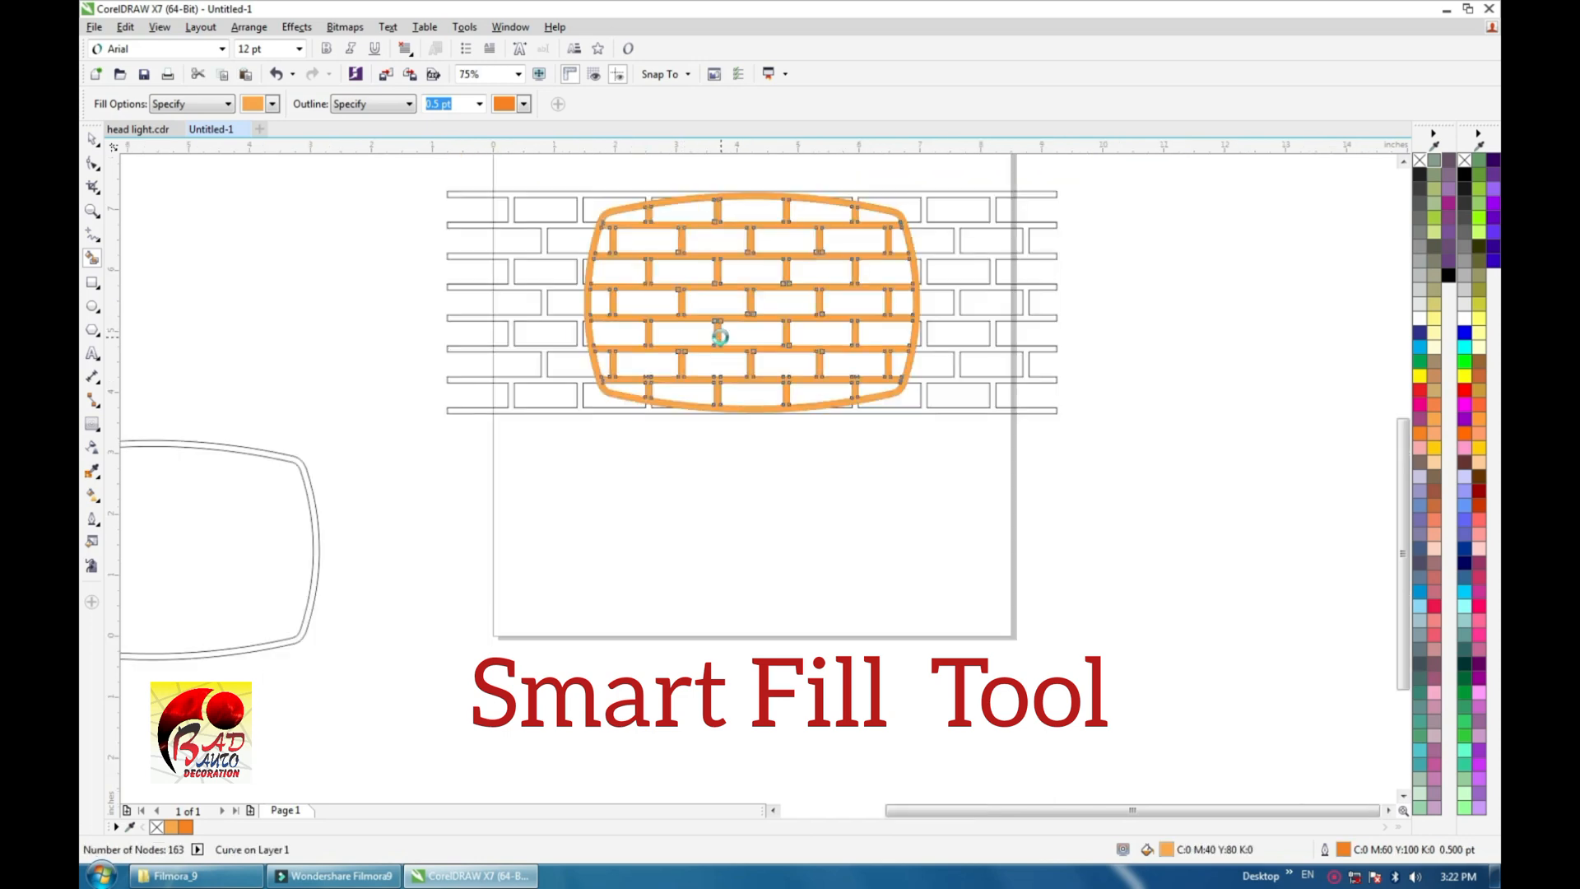
scroll(763, 300, up, 1)
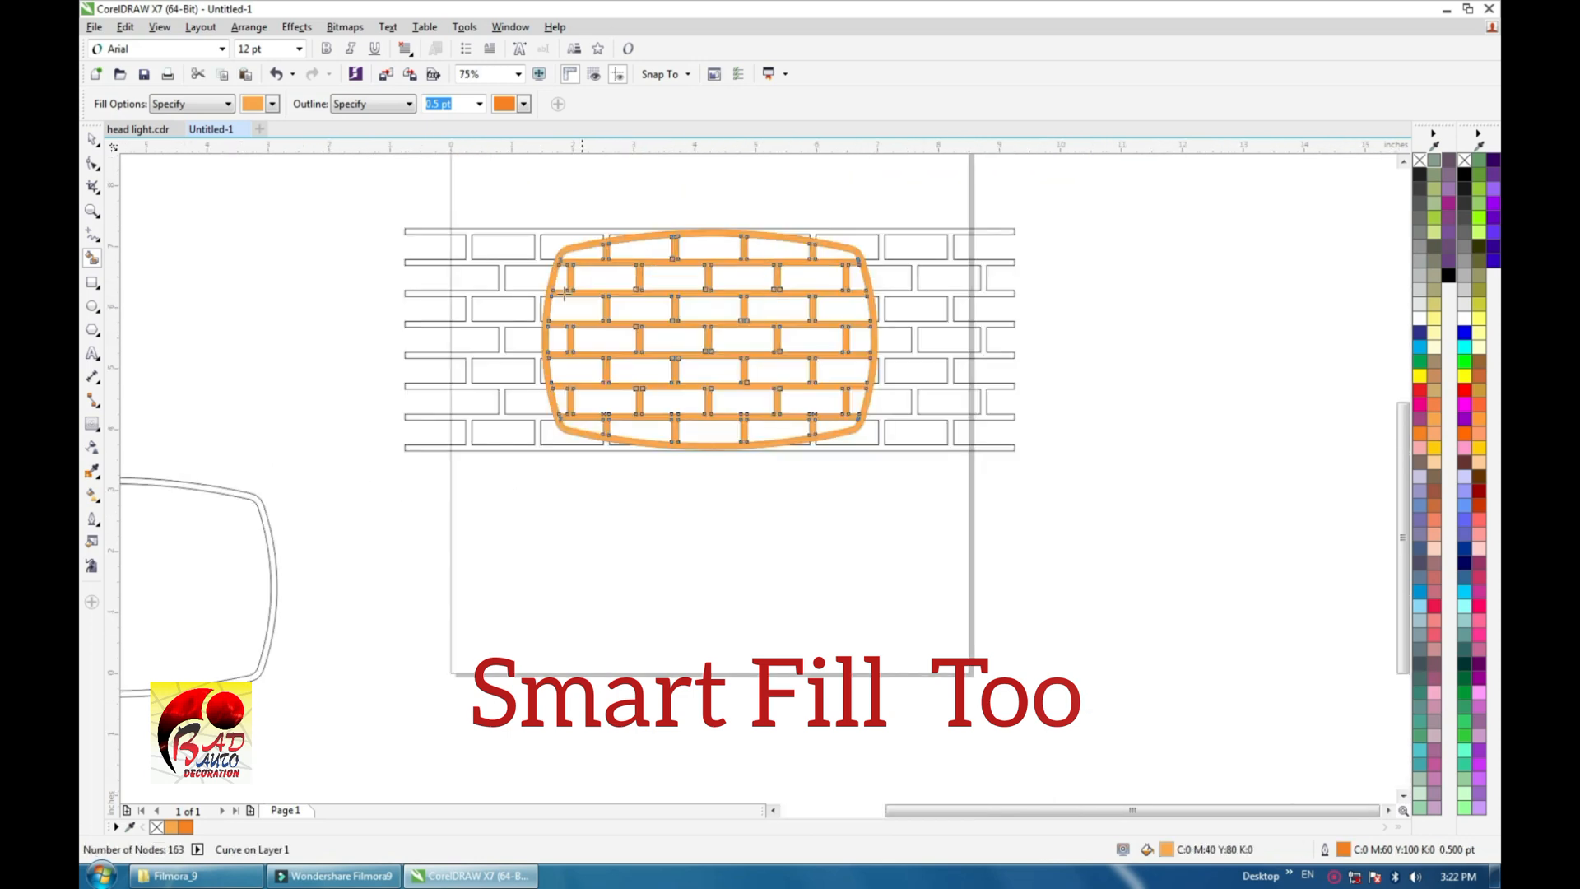
Select the orange ring with its filled bars and move both off the brick pattern to the right of the page
click(91, 140)
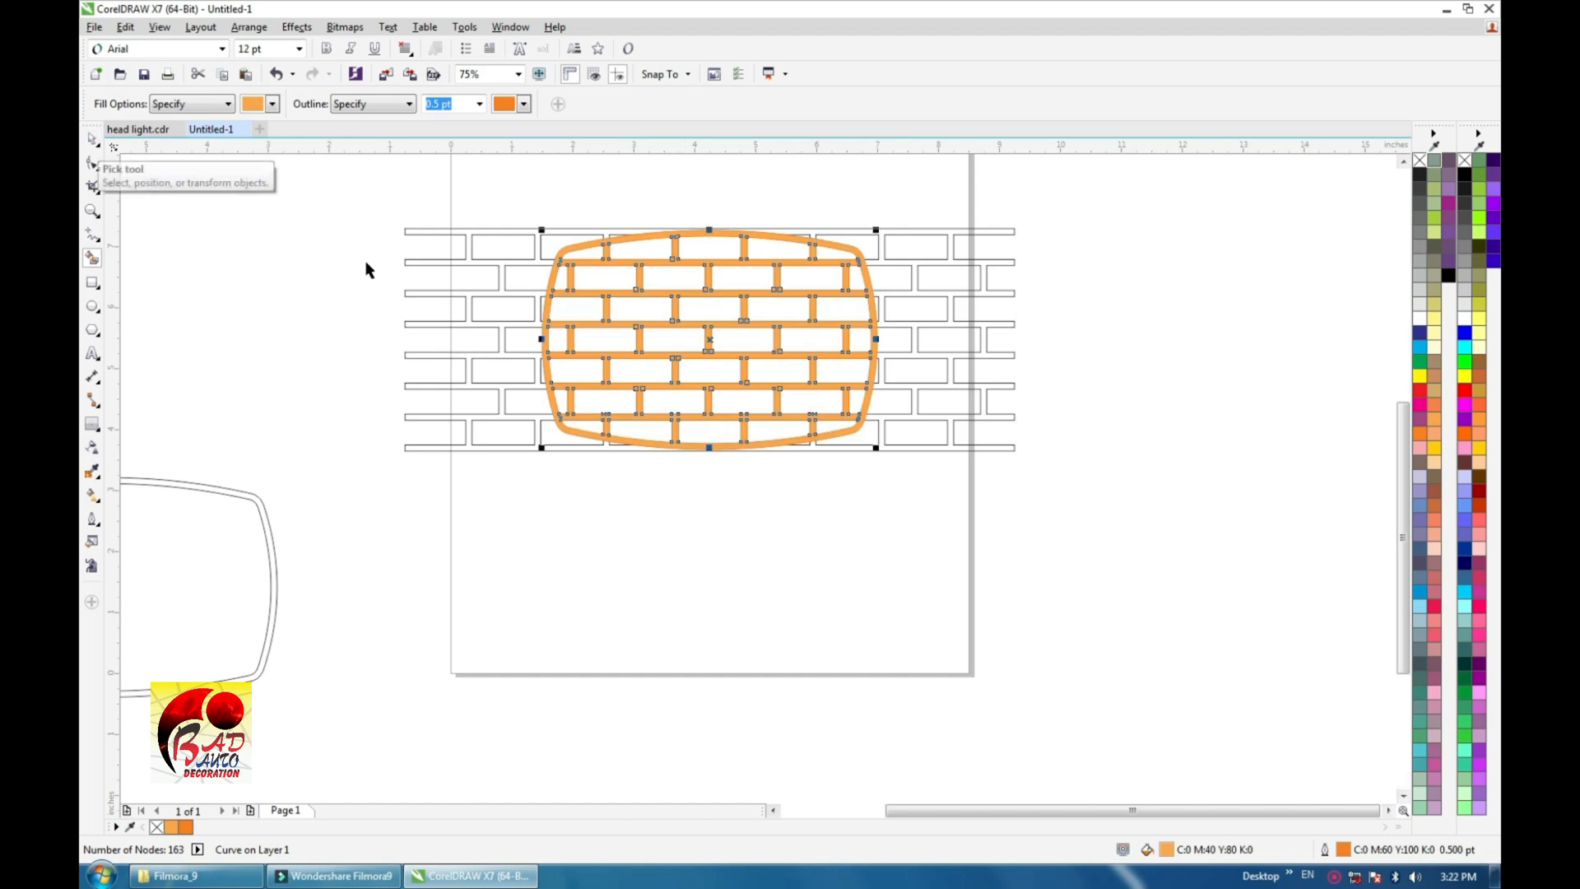
scroll(590, 308, down, 1)
click(500, 475)
drag(702, 344, 755, 273)
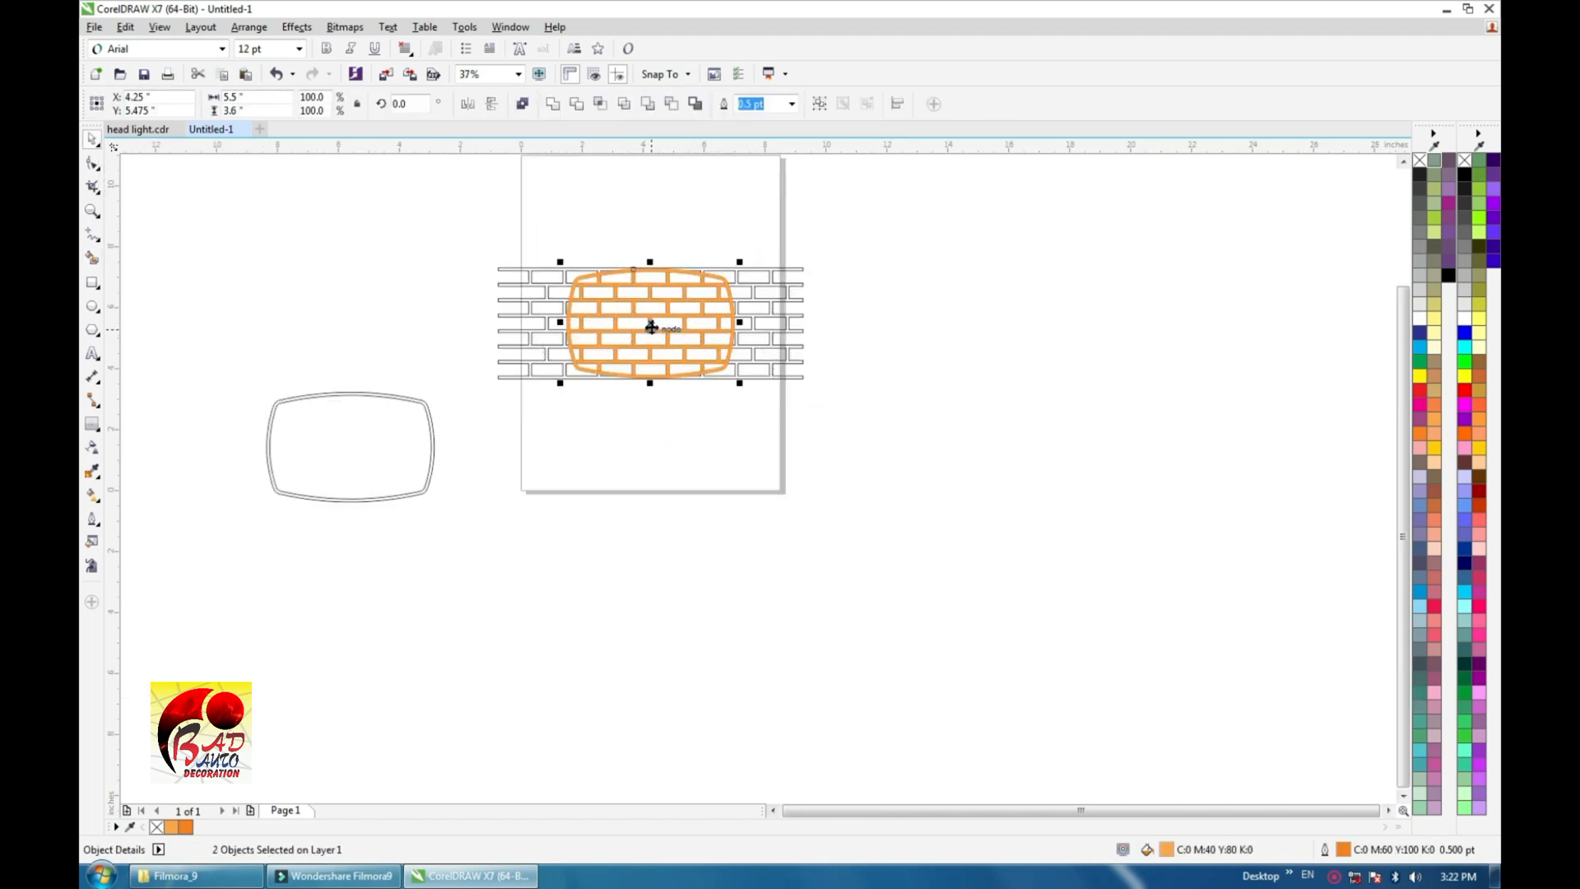
drag(651, 327, 917, 330)
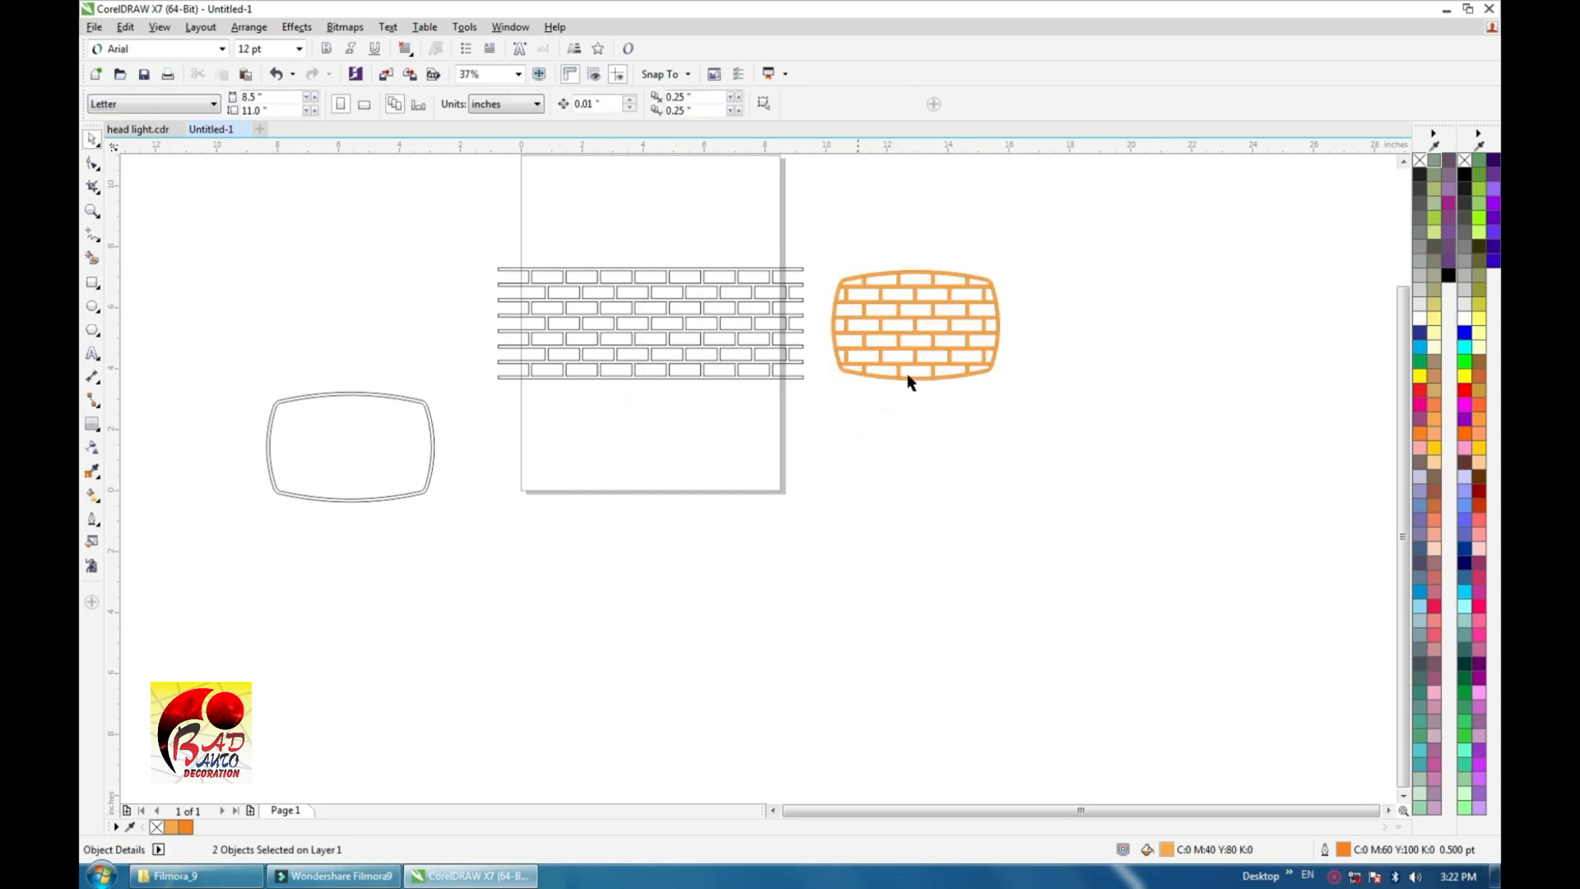
Select the orange ring together with its filled bars and weld them into a single shape
scroll(908, 377, up, 1)
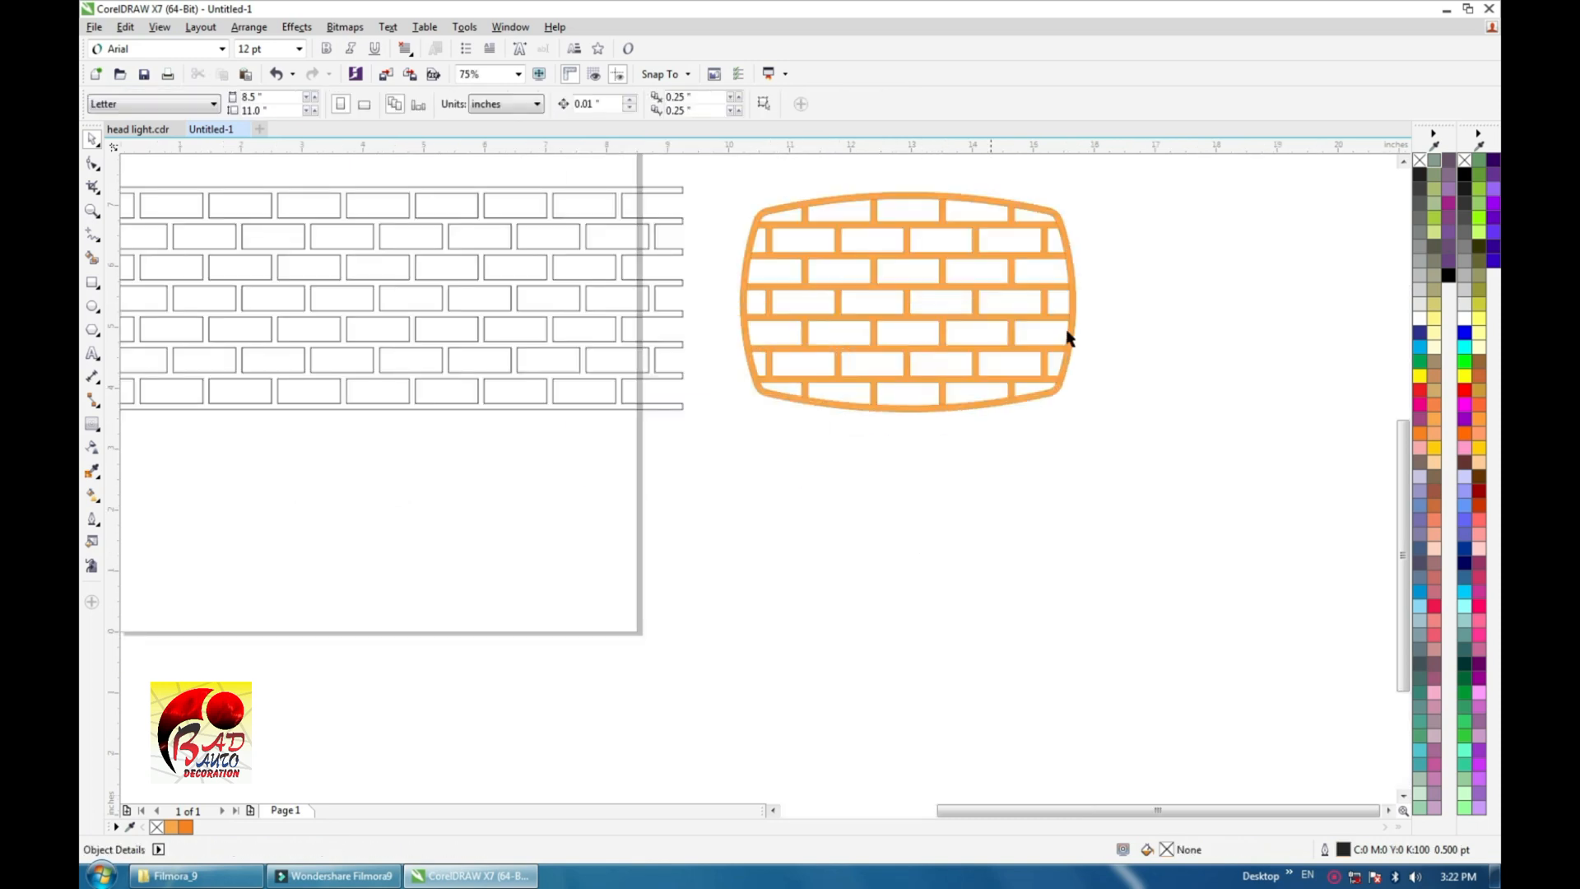
scroll(1093, 251, down, 1)
drag(1108, 192, 905, 371)
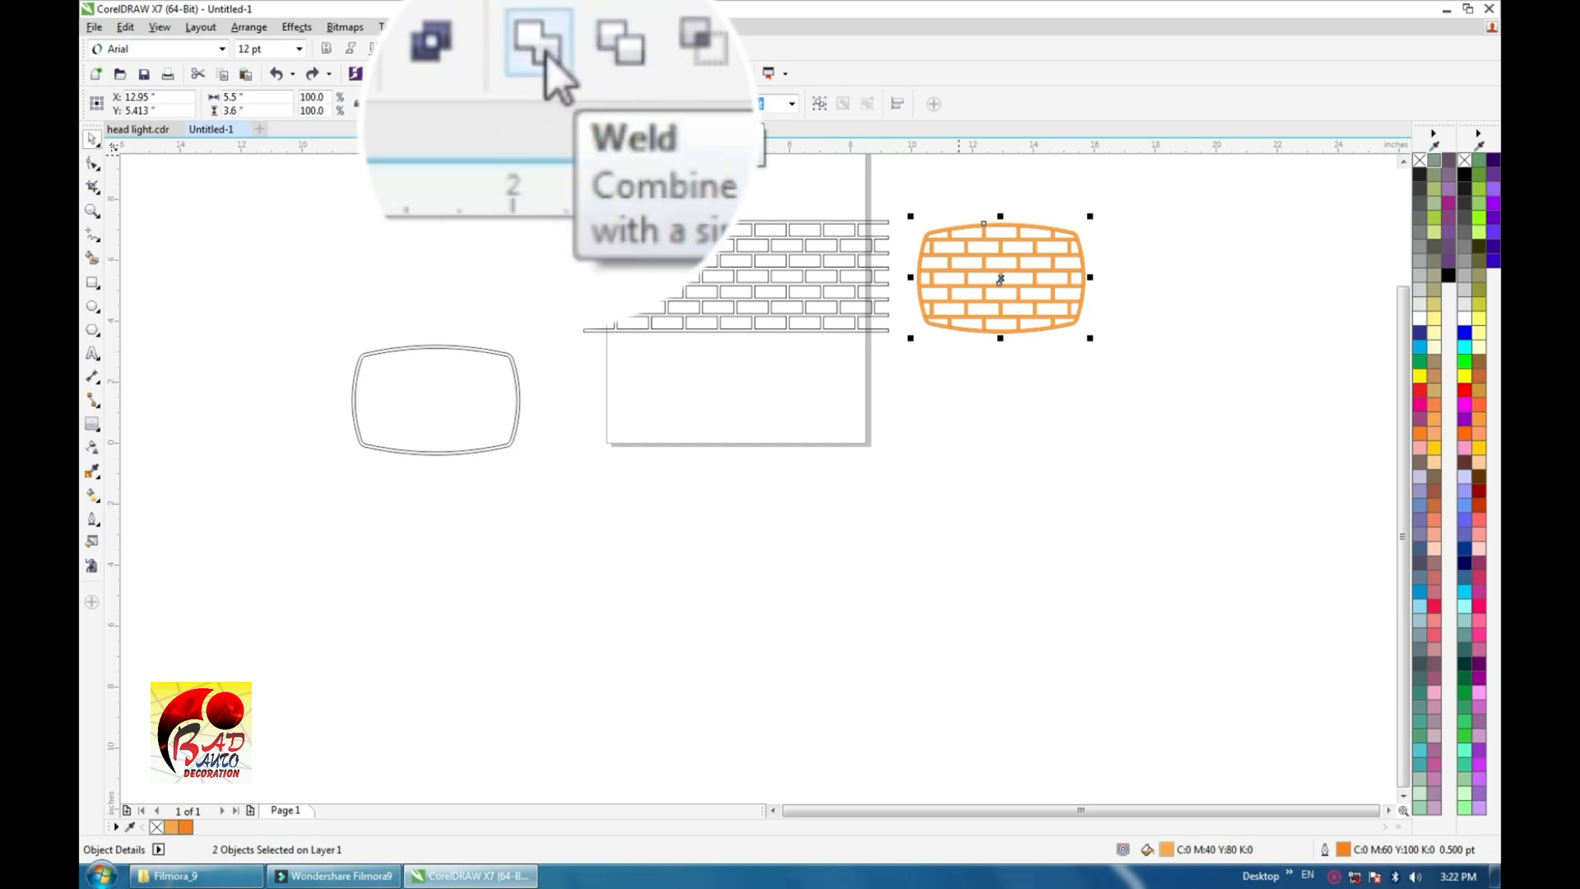
click(555, 105)
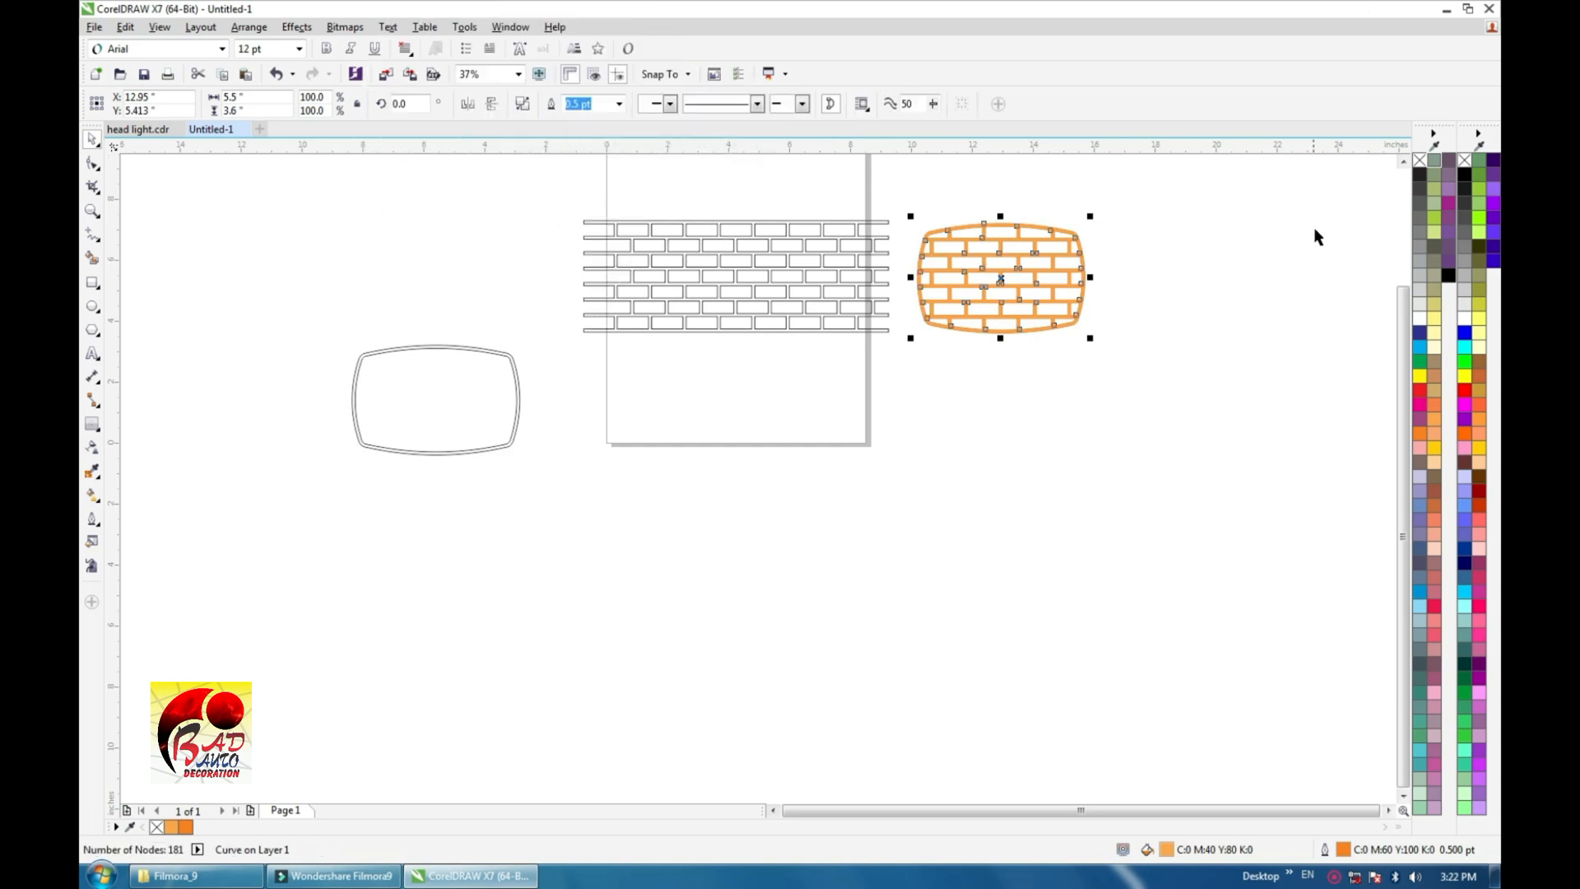
Fill the welded headlight lattice with black and remove its orange outline
click(1464, 173)
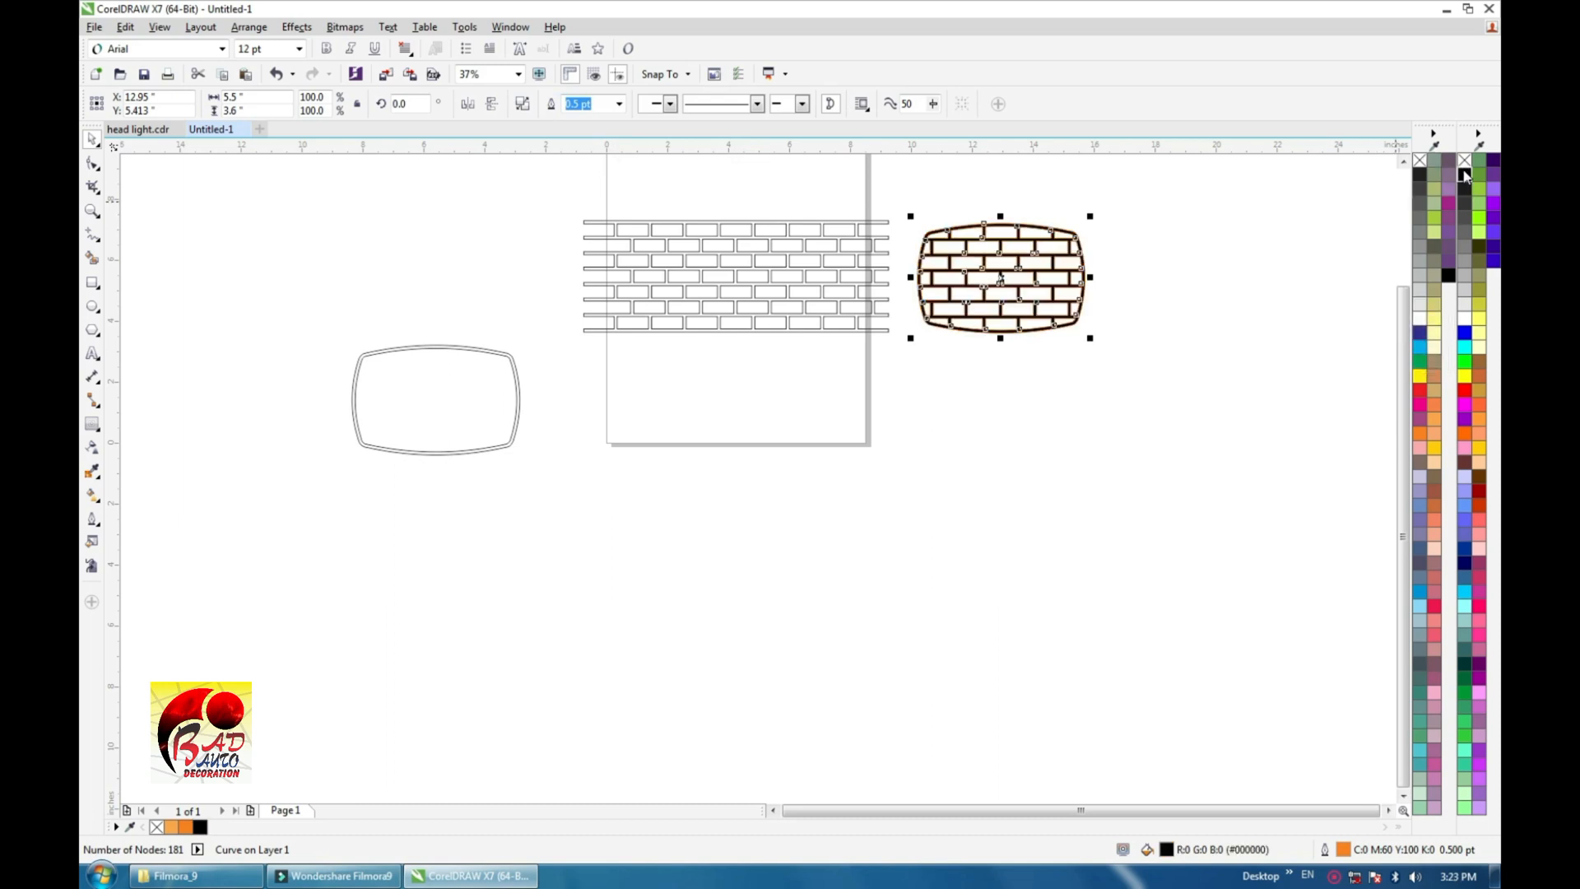
right_click(1465, 162)
scroll(1037, 247, up, 2)
scroll(1161, 342, down, 1)
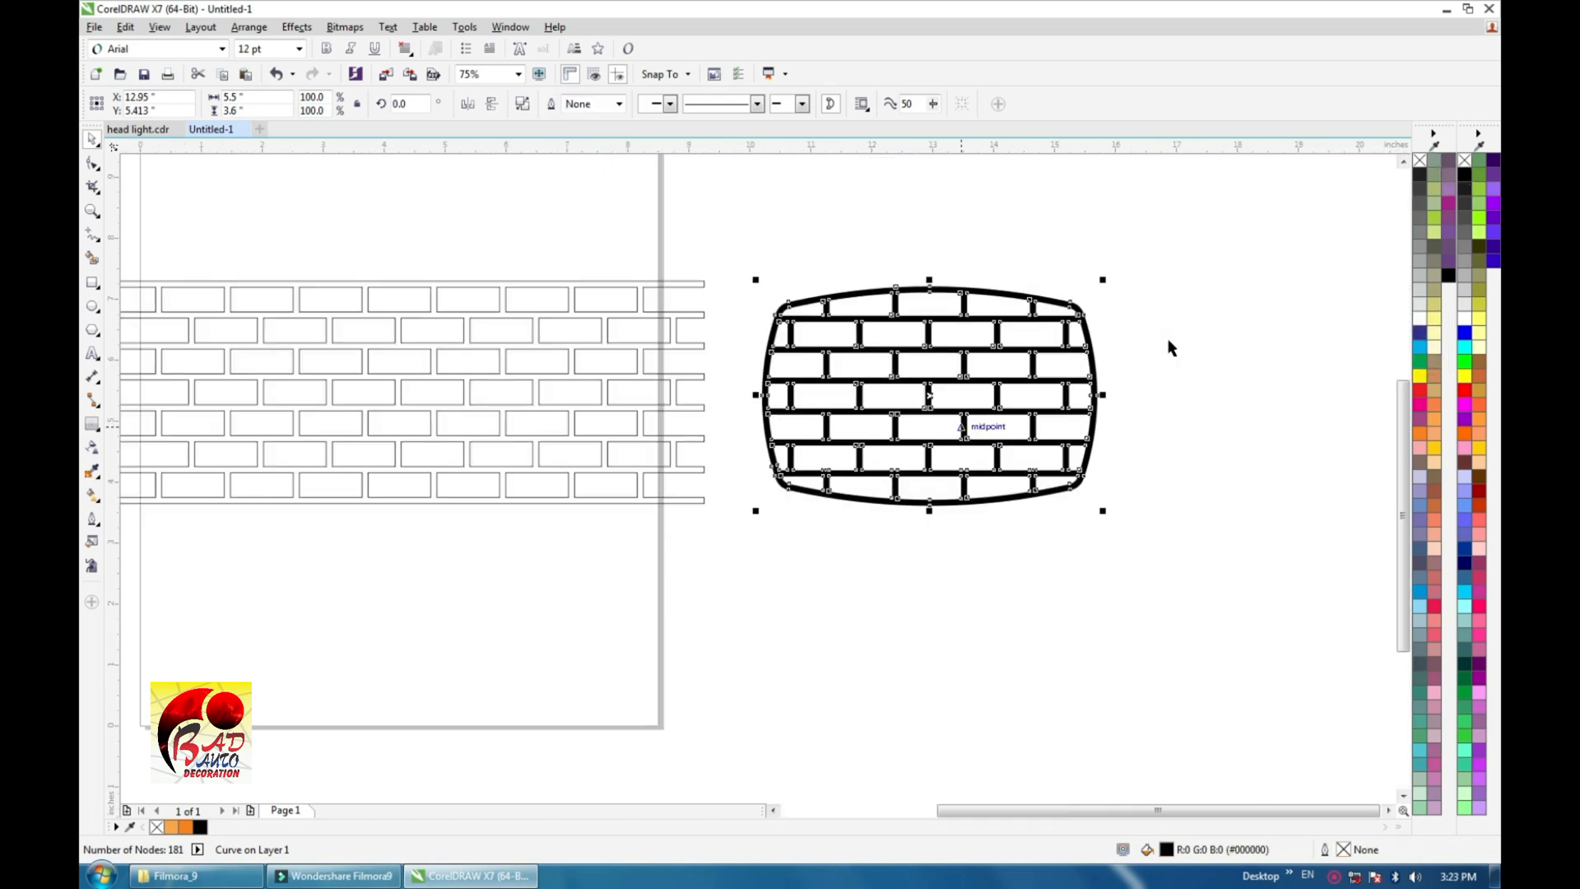
Draw a square about 2.15 inches wide below the black lattice and rotate it 45 degrees into a diamond
key(F6)
drag(862, 517, 994, 649)
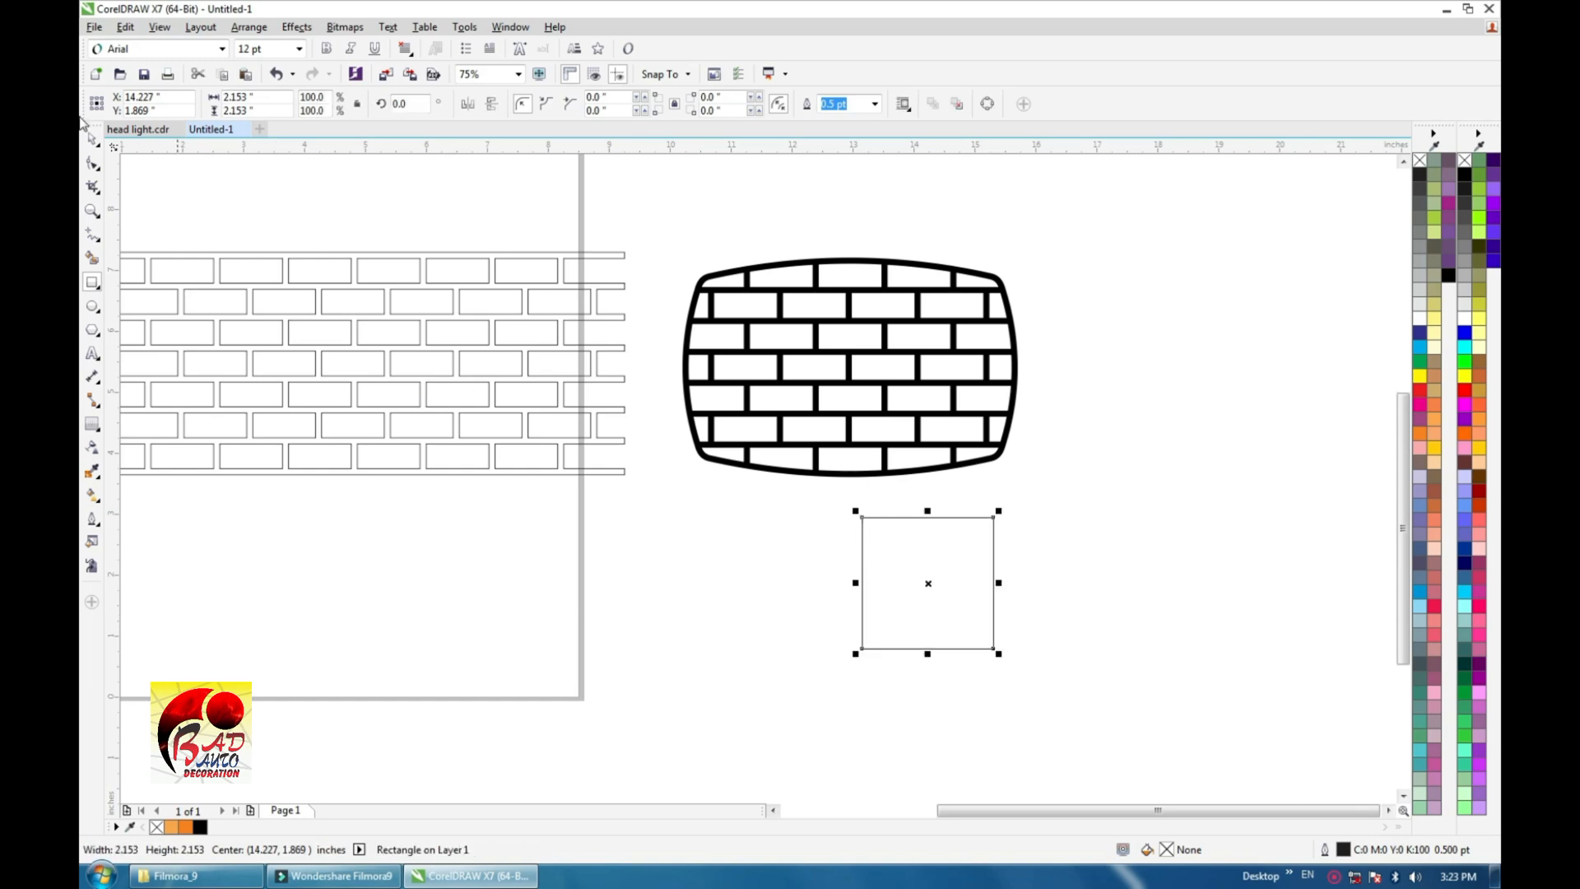
click(936, 582)
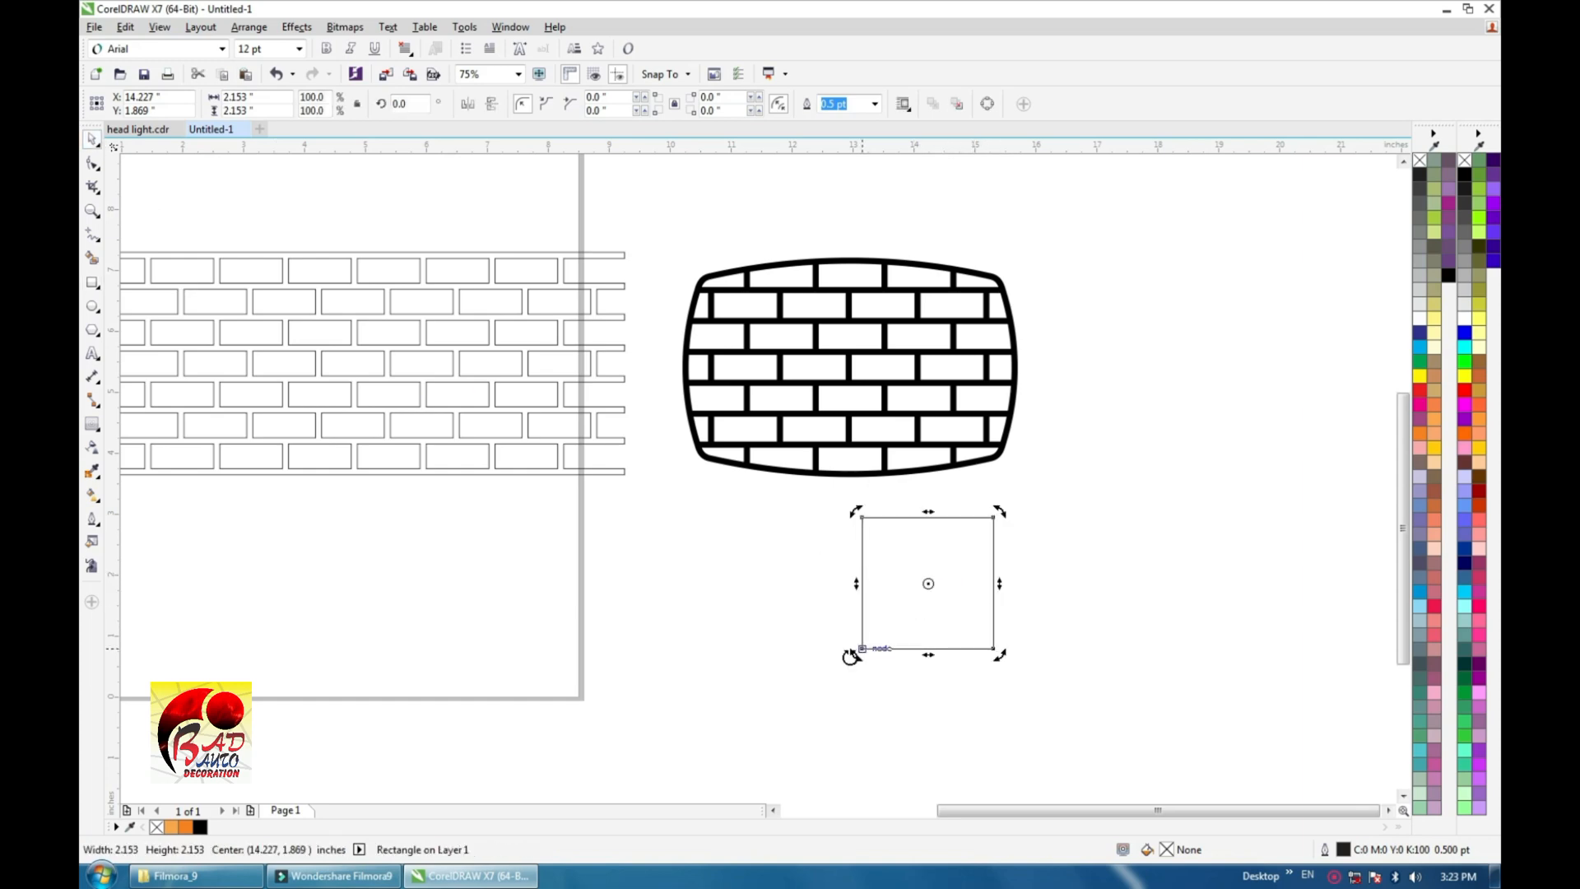
drag(851, 656, 914, 702)
click(976, 476)
scroll(976, 477, down, 1)
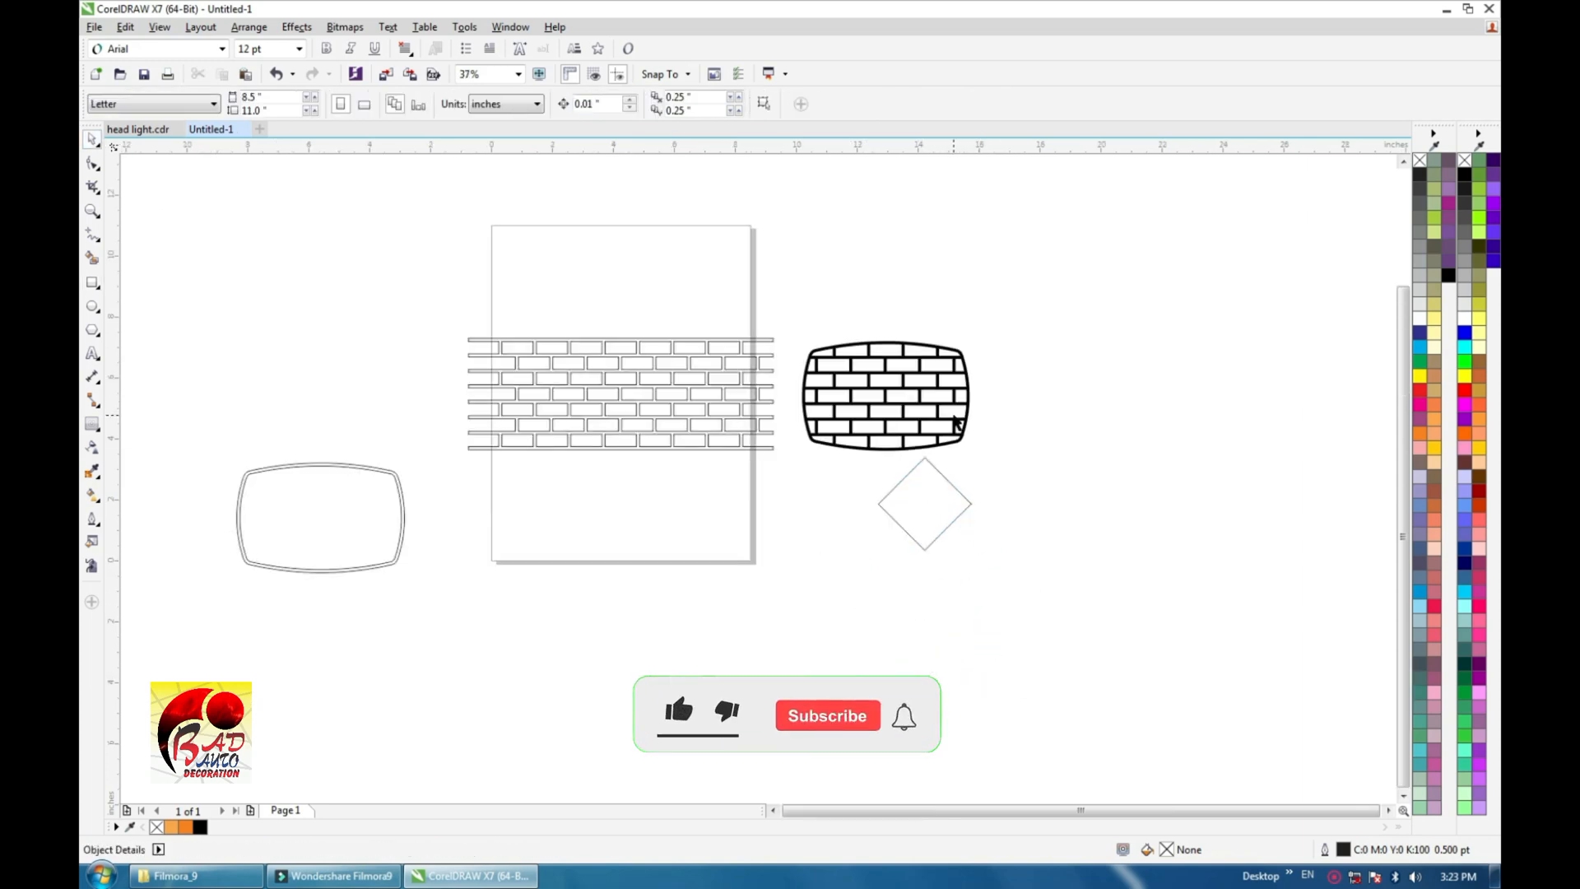
Duplicate the black lattice beside the original and centre the diamond on the middle of the copy's left edge
scroll(955, 421, up, 2)
click(458, 427)
drag(459, 427, 707, 430)
scroll(765, 516, down, 1)
scroll(642, 566, up, 1)
click(642, 566)
click(643, 565)
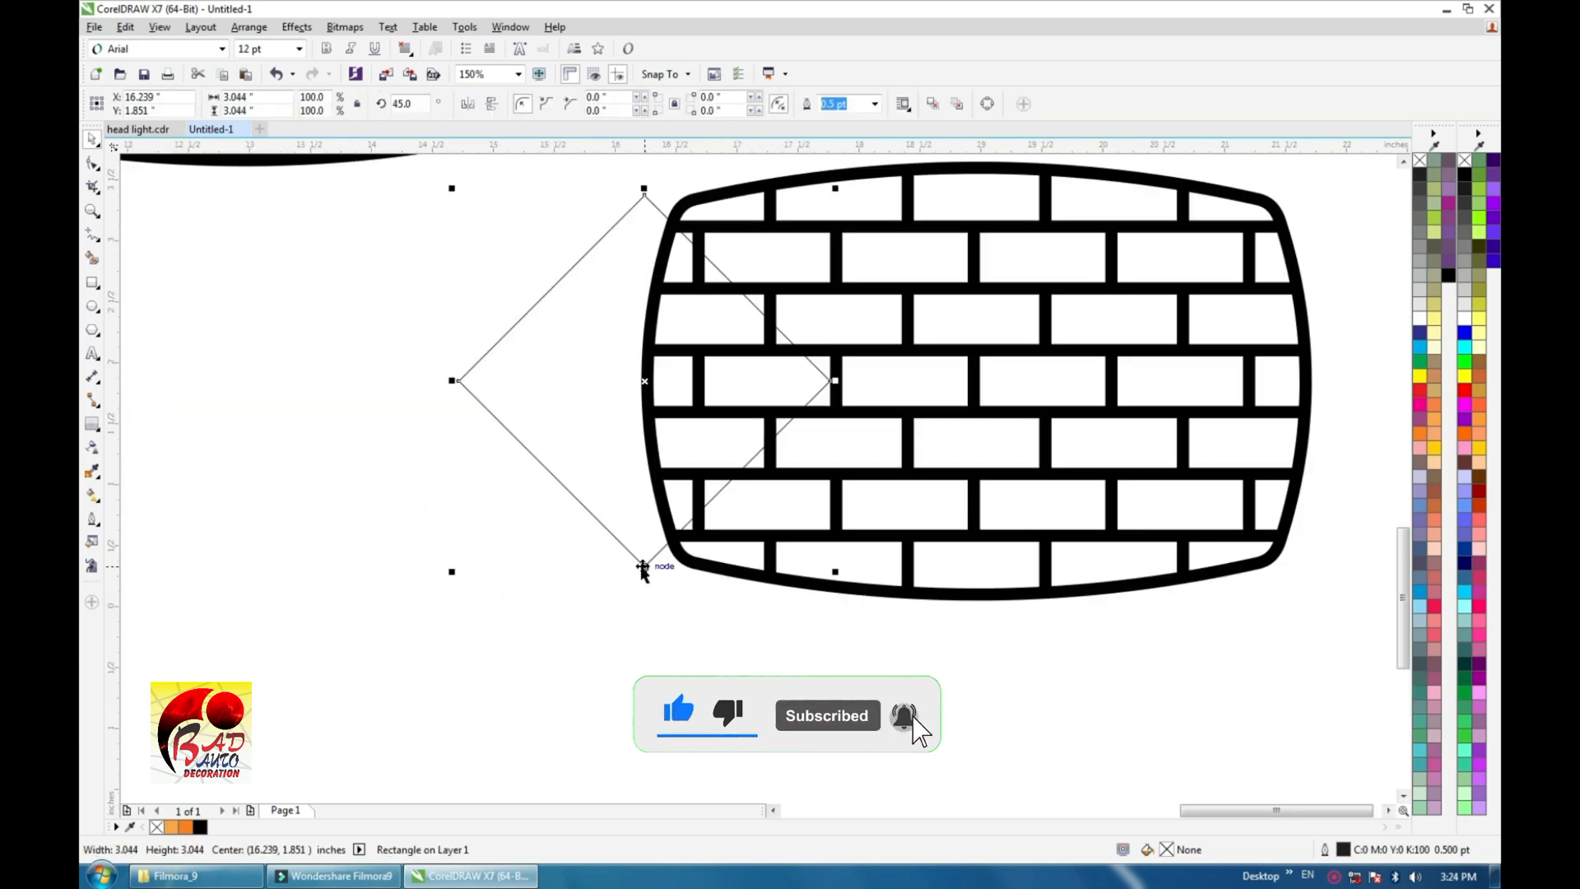
Trim the copied lattice with the overlapping diamond, and move the diamond away to the lower left of the cut shape
scroll(642, 566, down, 1)
shift+click(810, 586)
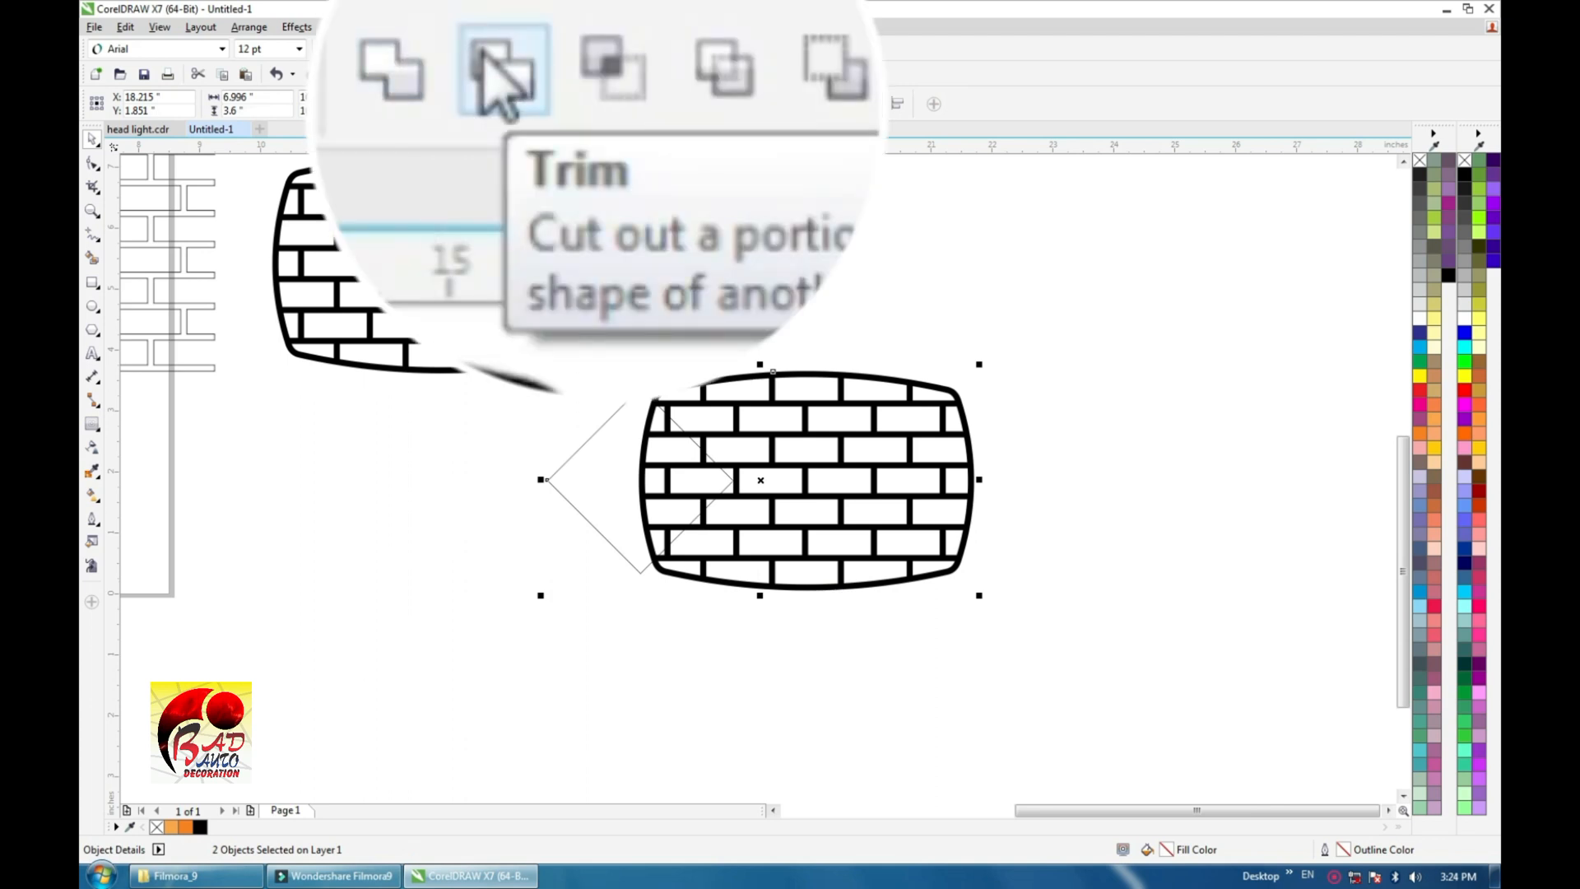
click(574, 100)
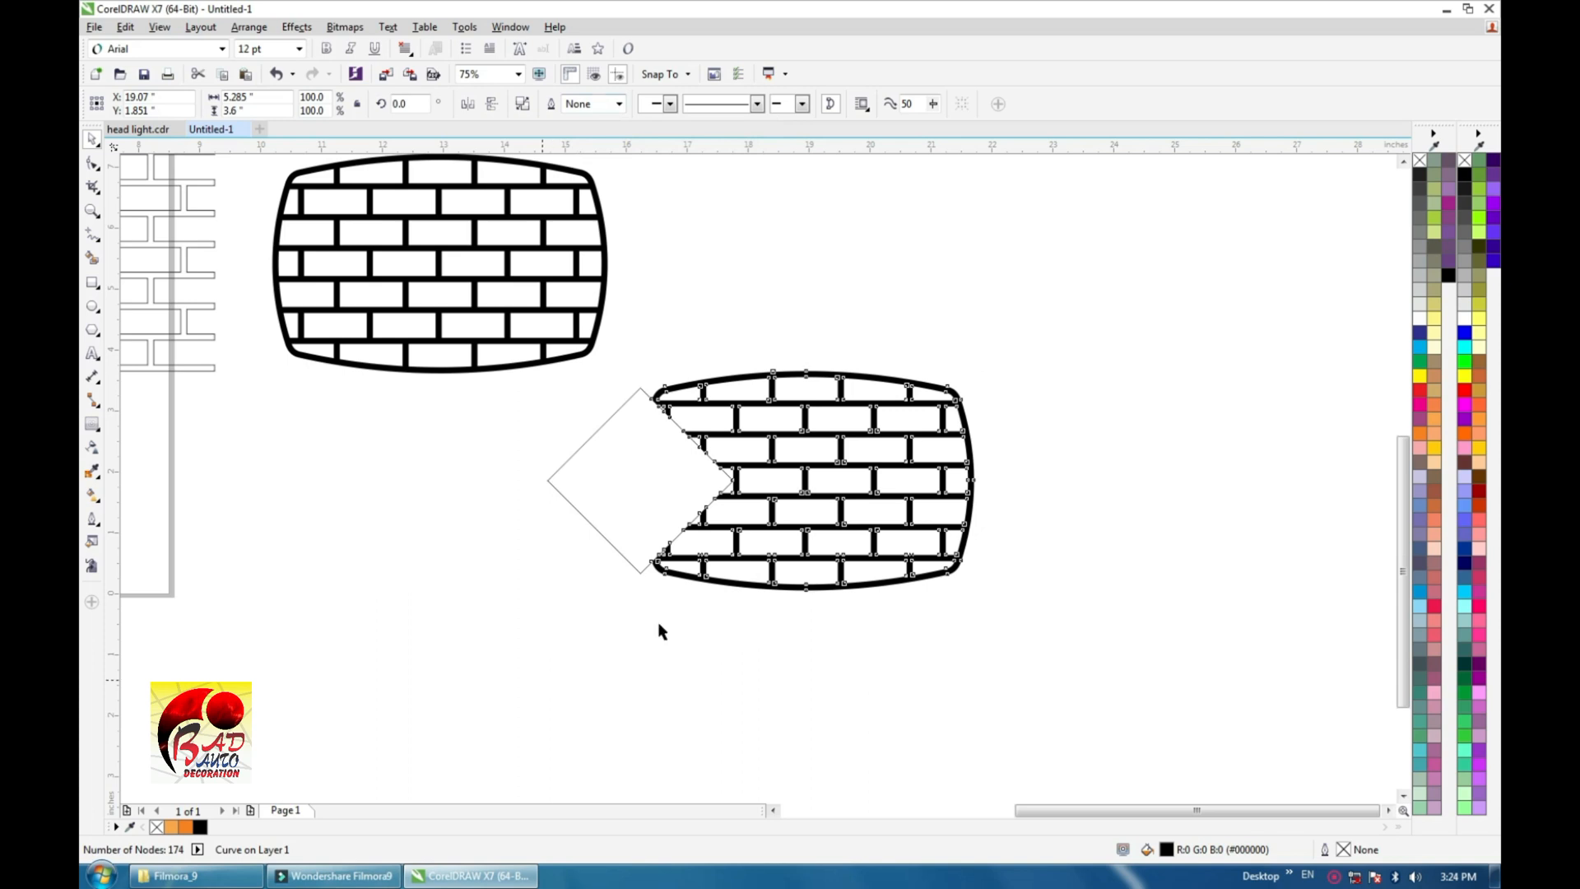
drag(763, 680, 541, 368)
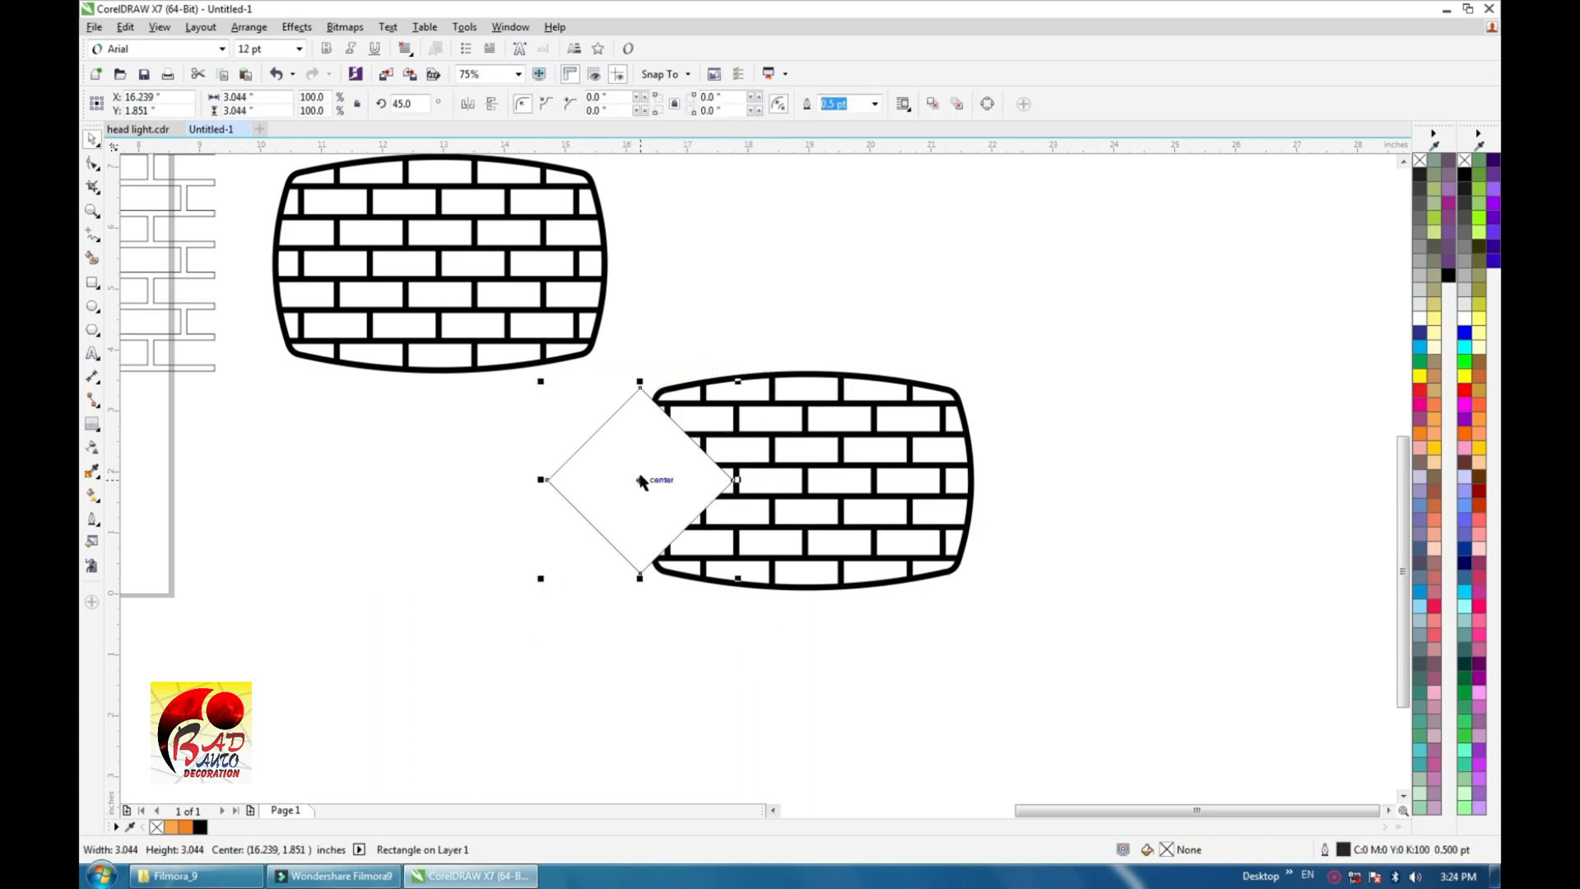
drag(641, 479, 457, 561)
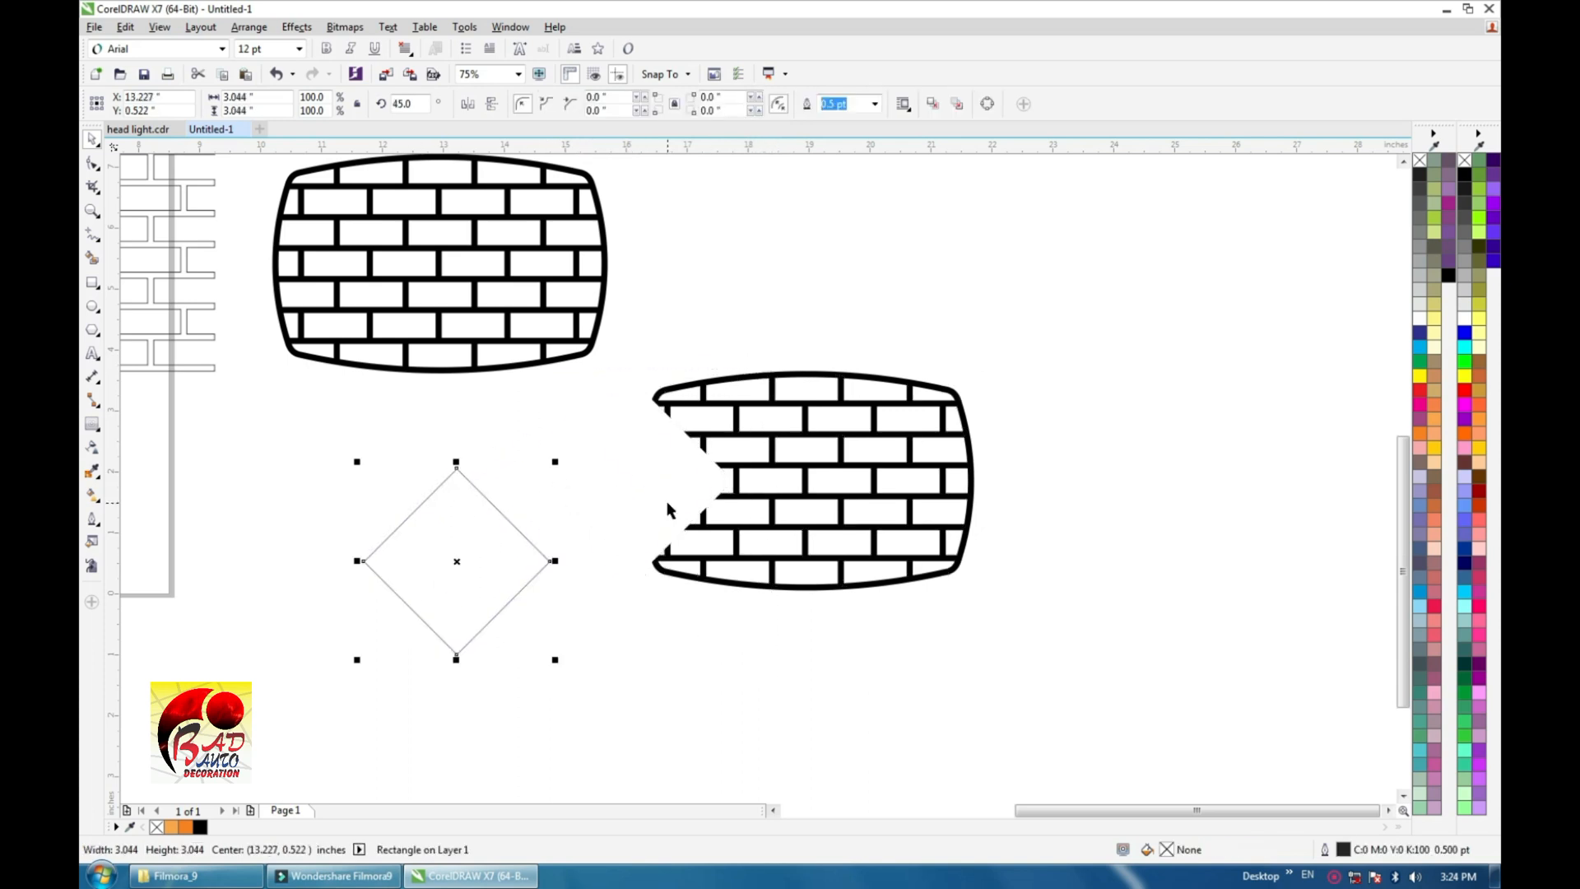
scroll(813, 387, up, 1)
scroll(758, 447, down, 1)
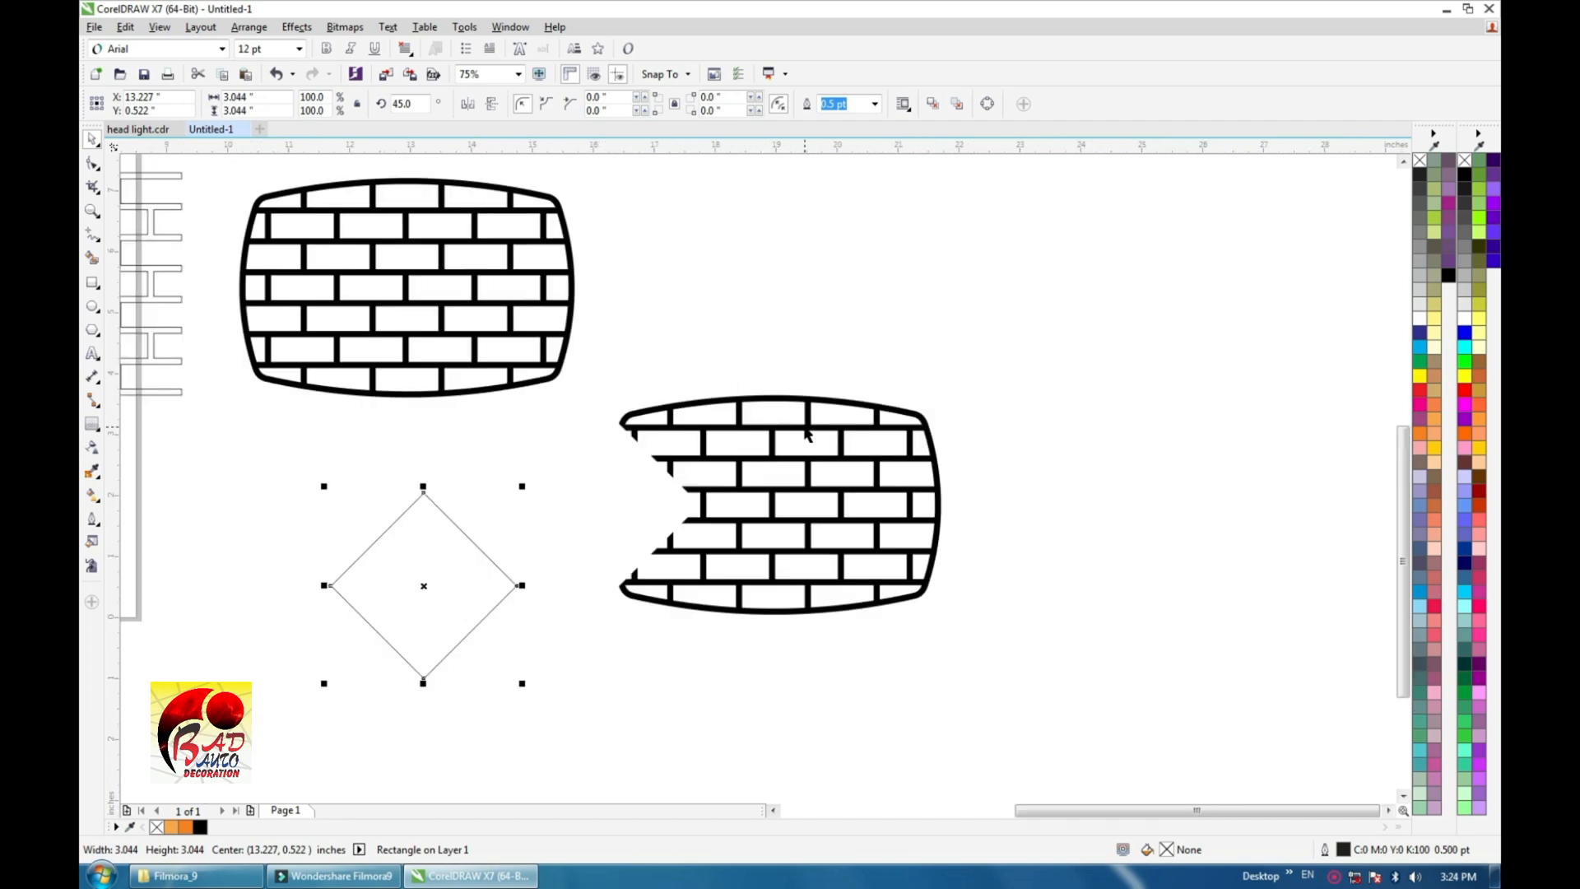
Place the outlined brick pattern above the two black lattices and fill its bars with black
scroll(806, 443, up, 1)
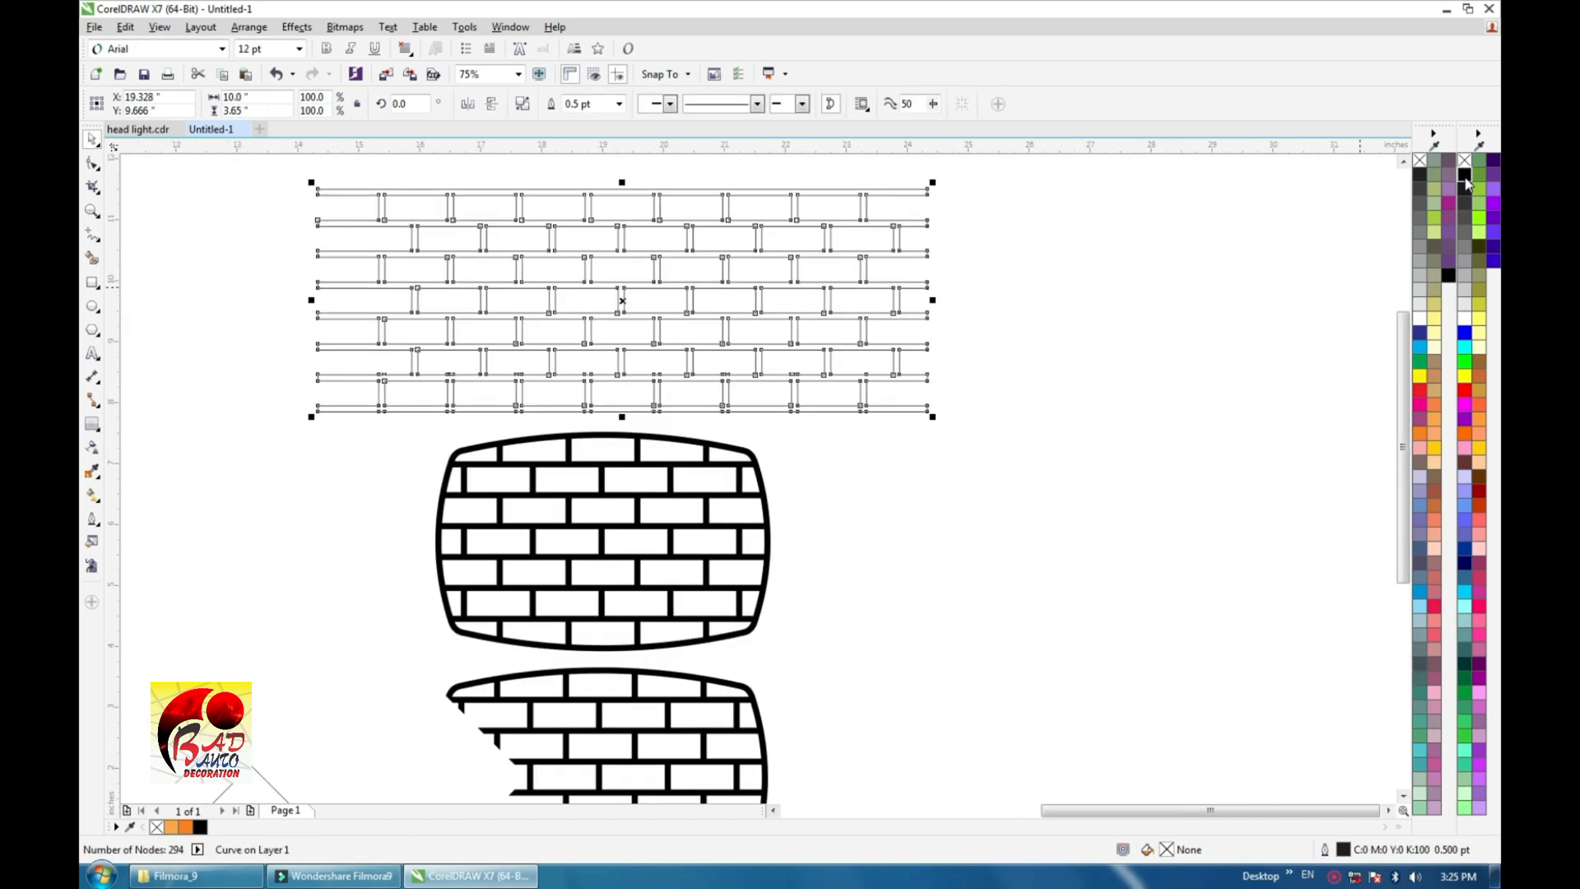
click(1466, 177)
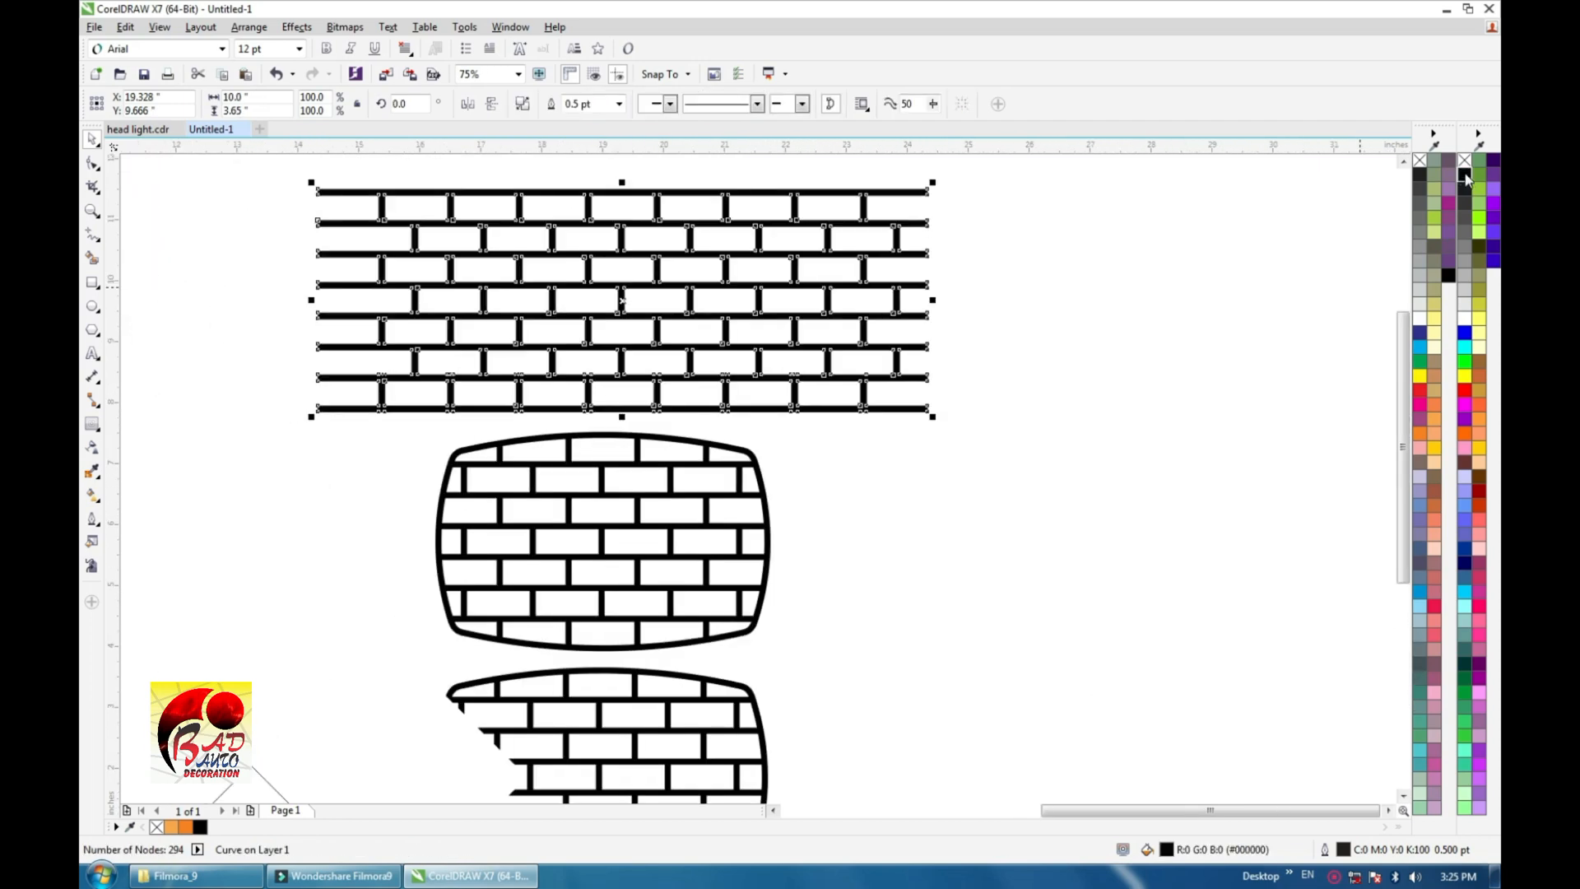
click(1014, 352)
scroll(1014, 352, down, 1)
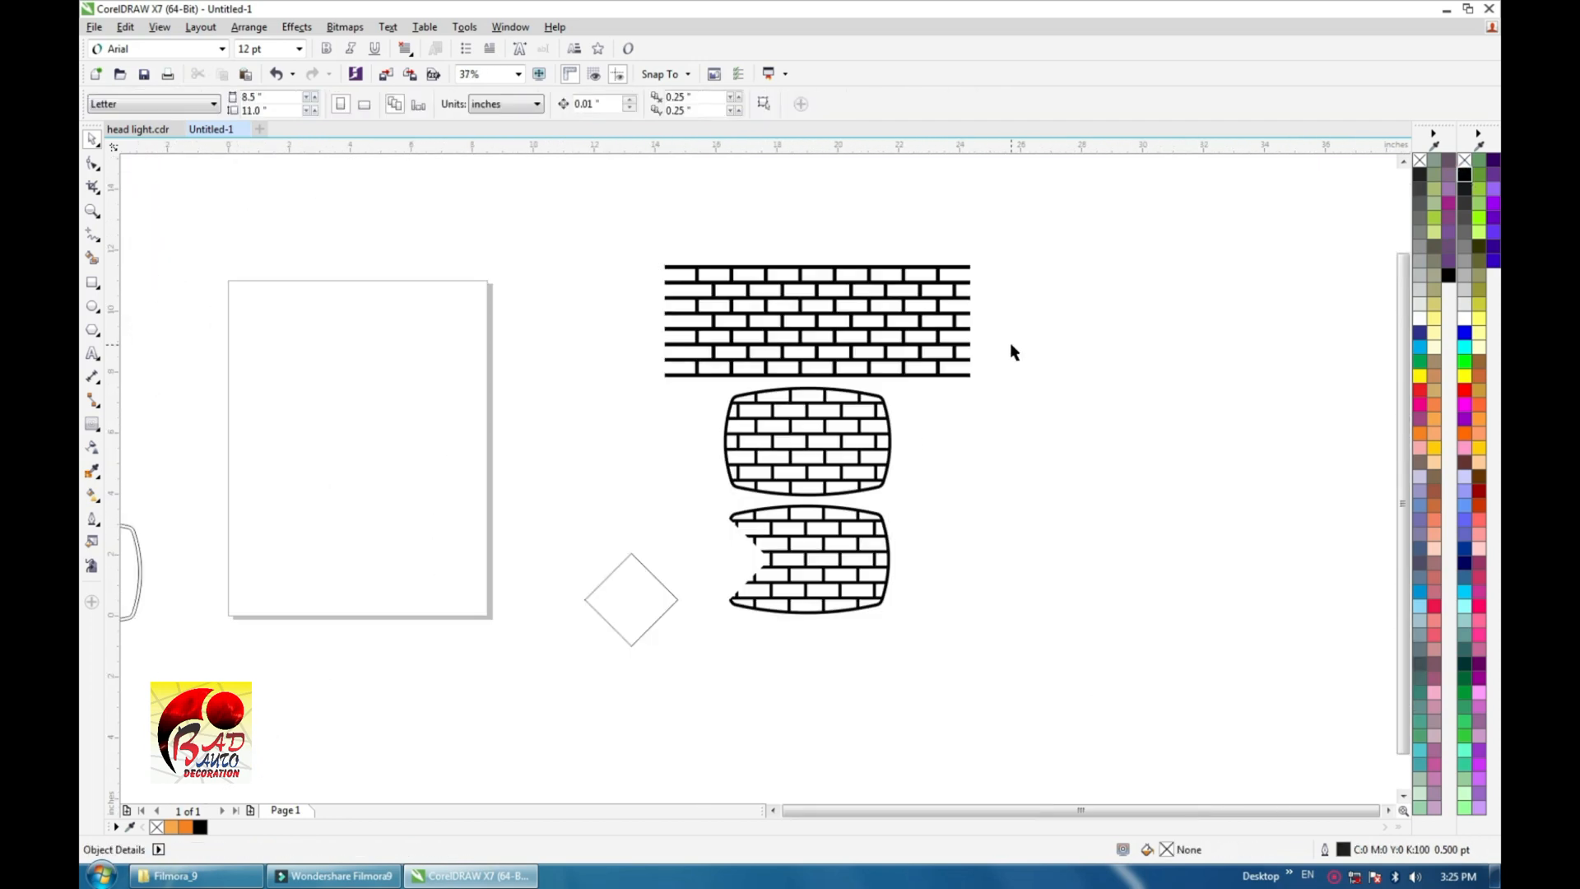